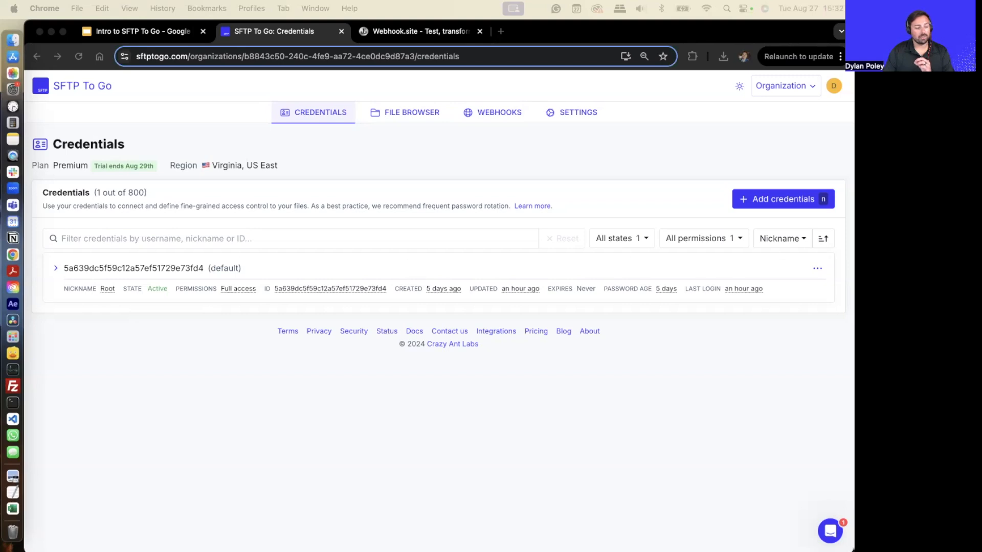
# - Expand the default credential's details and review its SFTP / FTPS / web portal access information
pyautogui.click(174, 274)
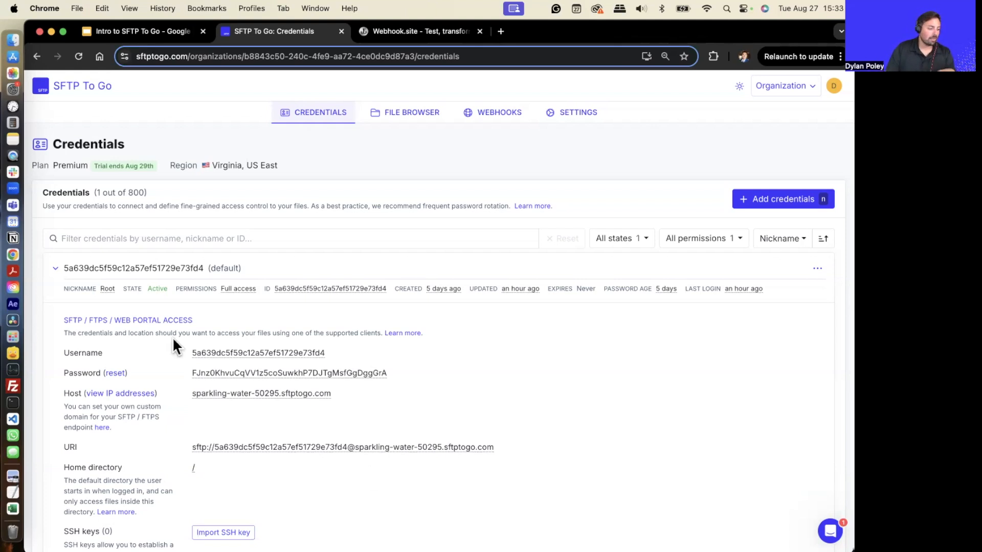
pyautogui.scroll(-2, 121, 311)
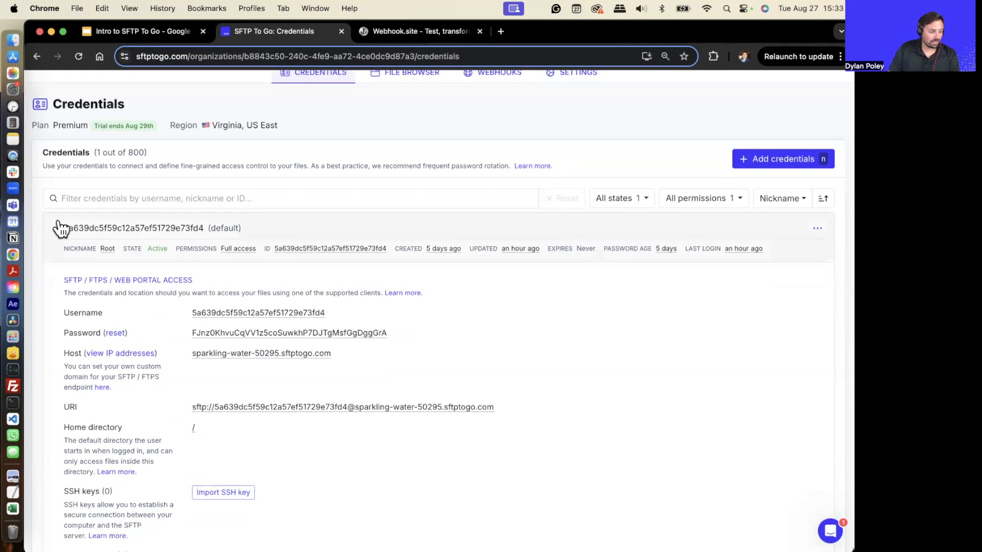
pyautogui.click(62, 229)
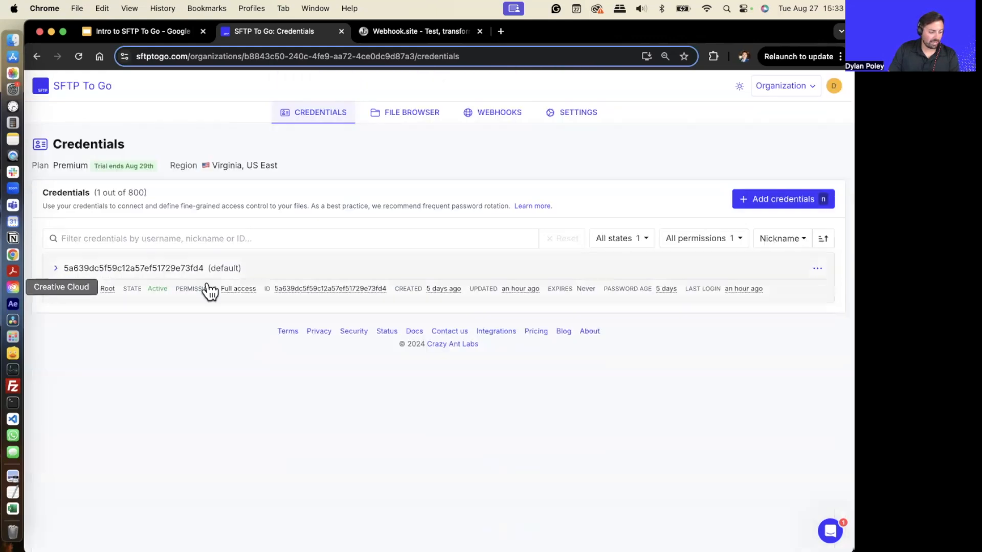
pyautogui.click(54, 270)
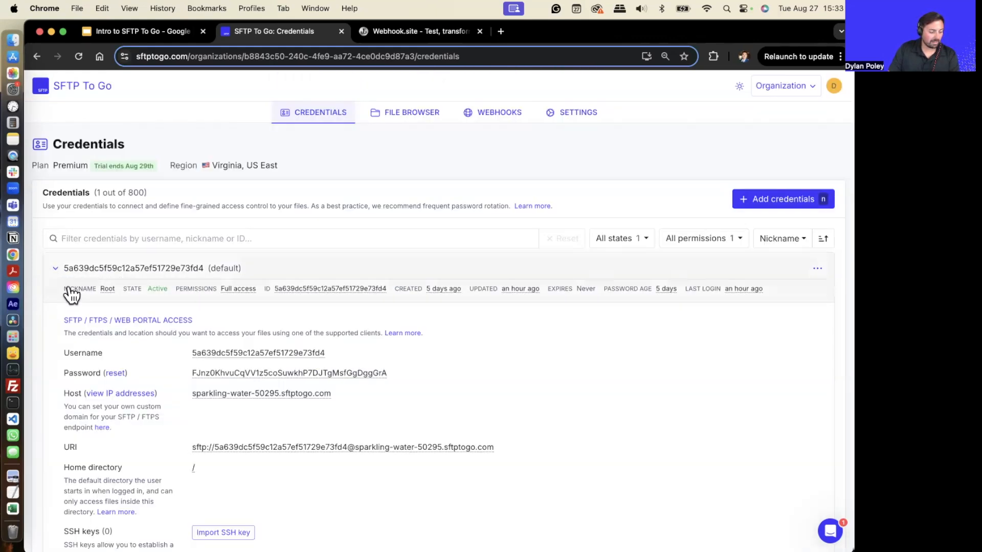
pyautogui.scroll(-4, 179, 381)
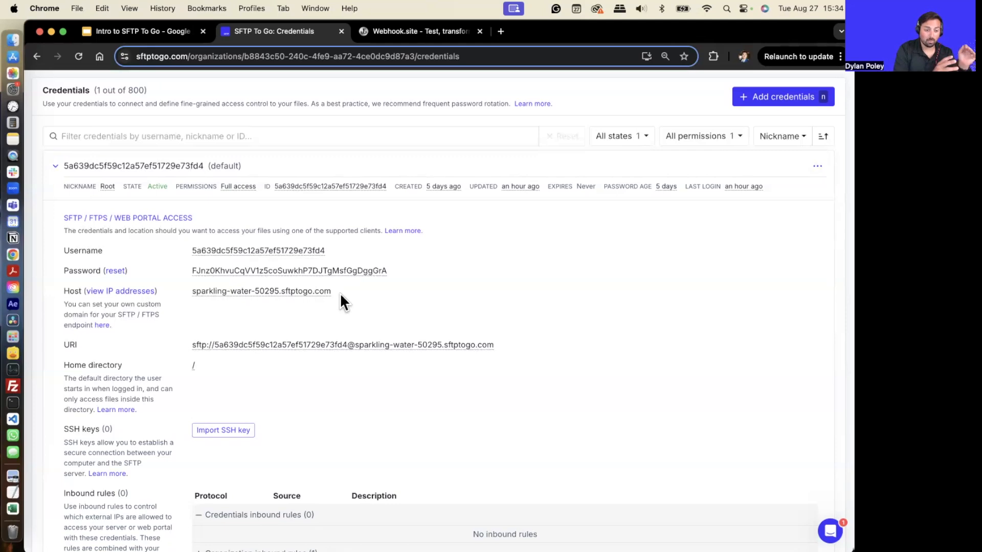
pyautogui.scroll(-2, 486, 251)
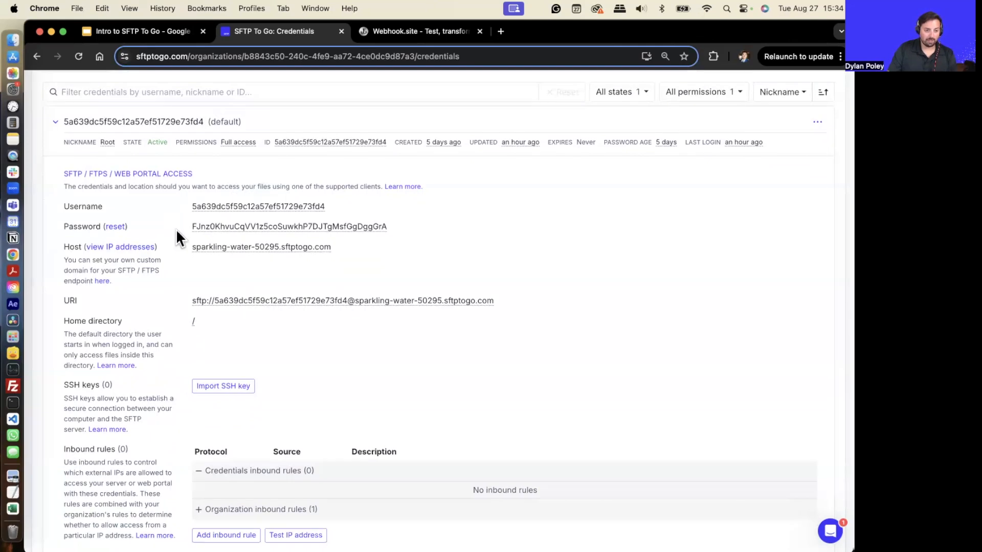
# - In FileZilla, disconnect from the server and clear the Quickconnect host, username and password fields
pyautogui.click(11, 385)
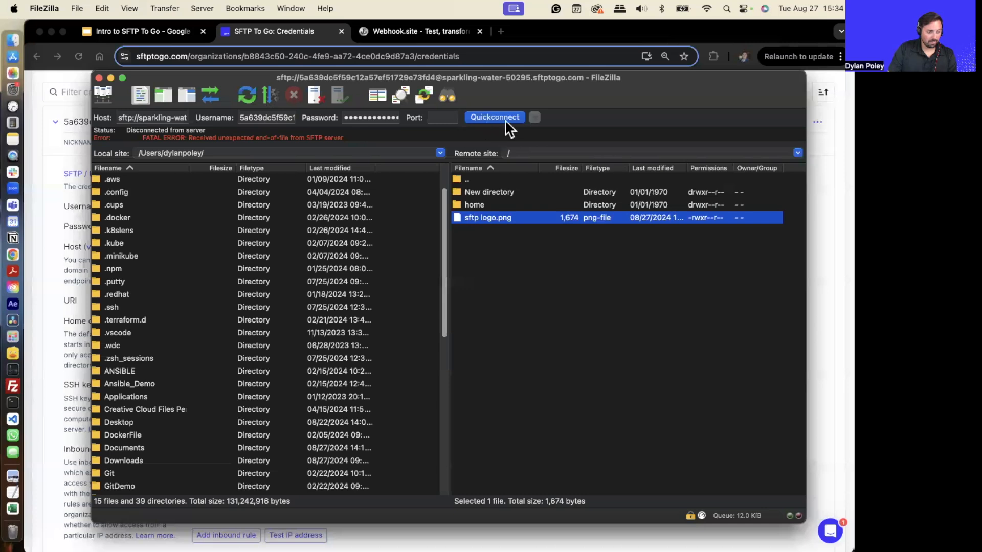
pyautogui.click(314, 95)
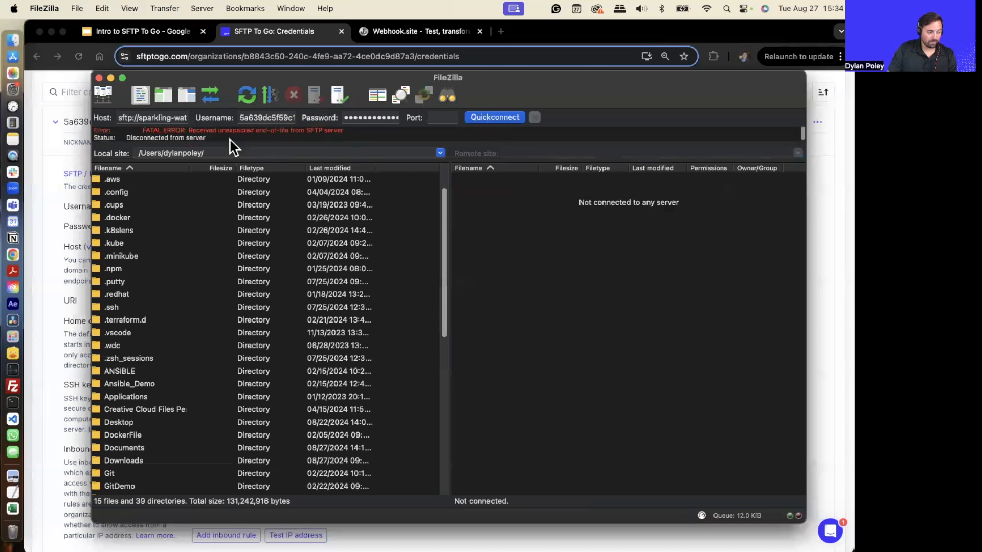
pyautogui.click(177, 118)
pyautogui.press('BackSpace')
pyautogui.doubleClick(253, 117)
pyautogui.press('BackSpace')
pyautogui.click(365, 117)
pyautogui.doubleClick(368, 117)
pyautogui.press('BackSpace')
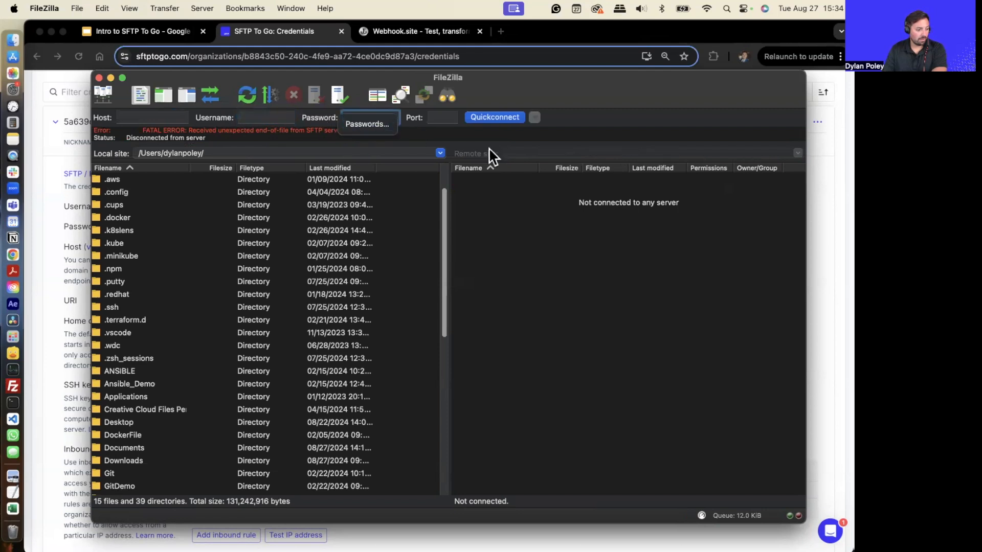
pyautogui.click(484, 149)
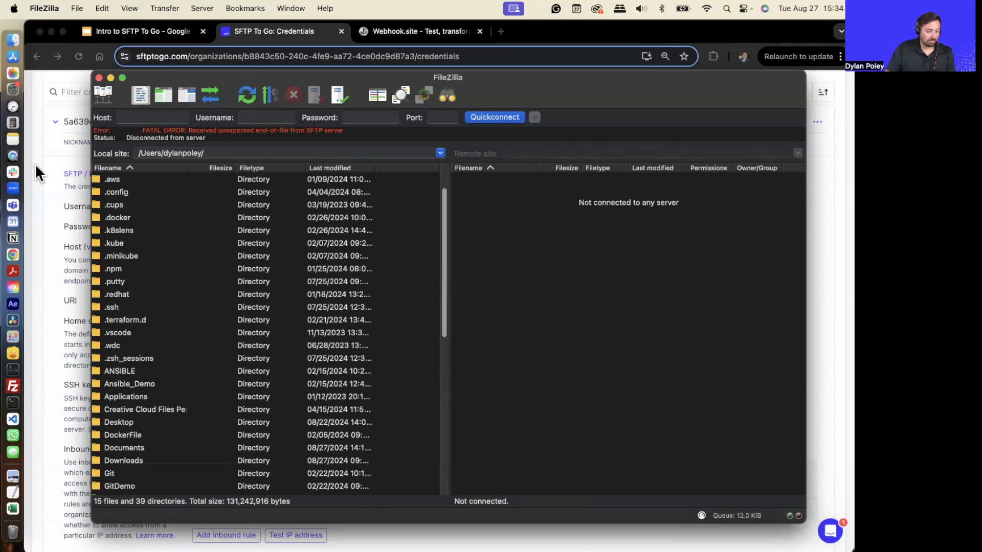
# - Copy the credential's username from the credentials page and paste it into FileZilla's Username field
pyautogui.click(54, 166)
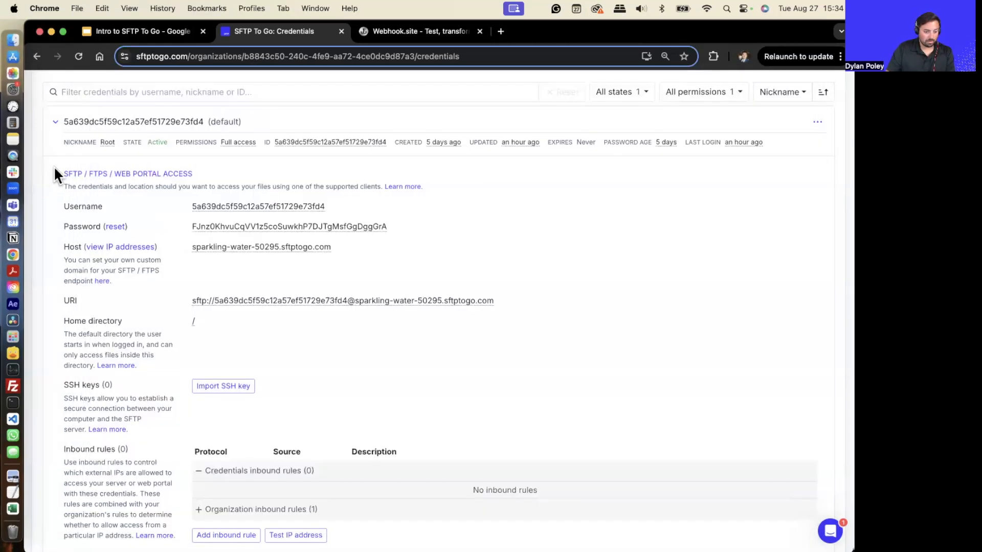
pyautogui.click(239, 208)
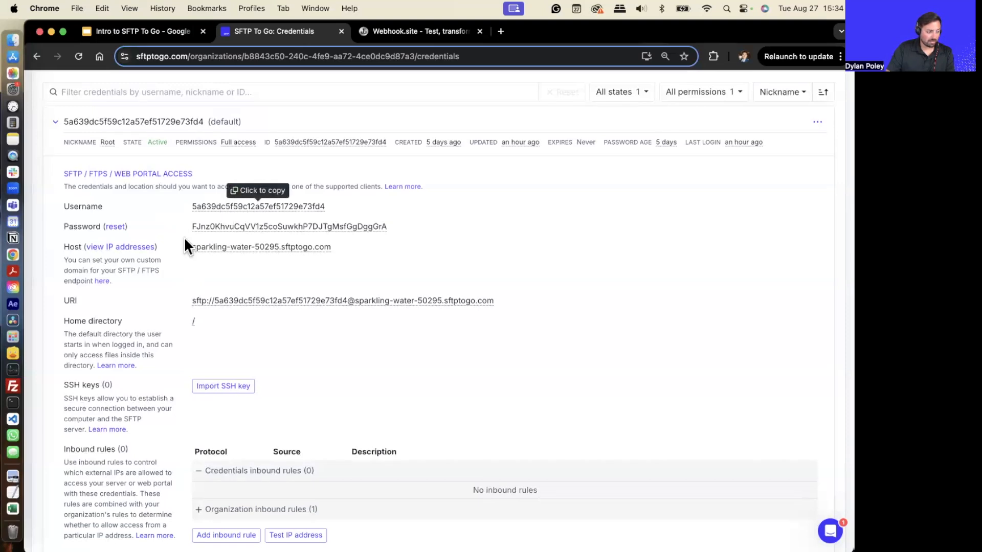
pyautogui.click(10, 388)
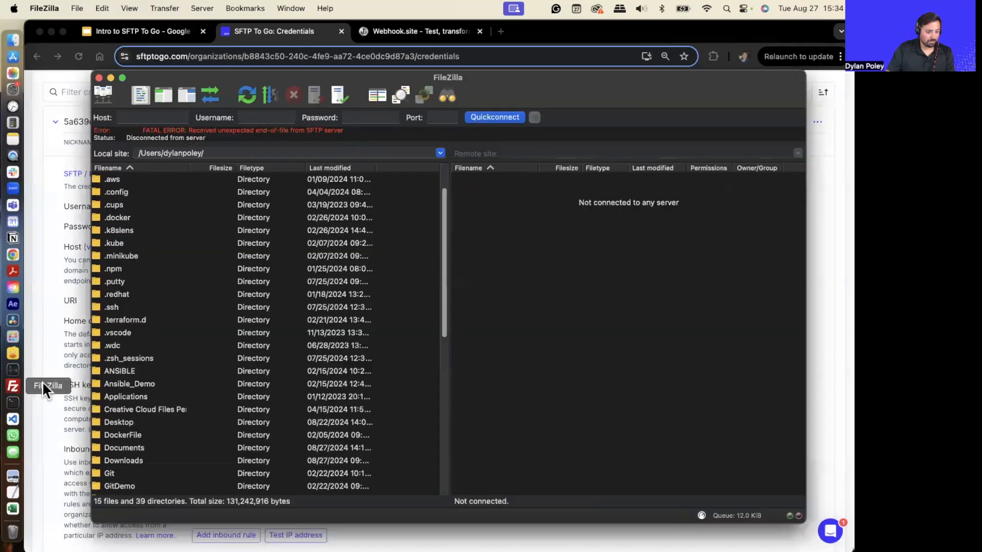
pyautogui.click(276, 117)
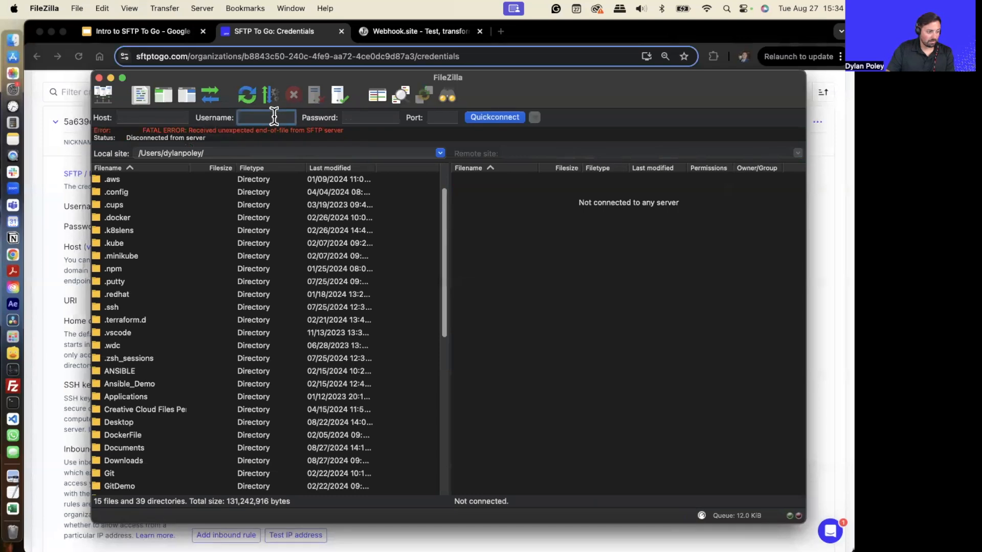
pyautogui.press('super+v')
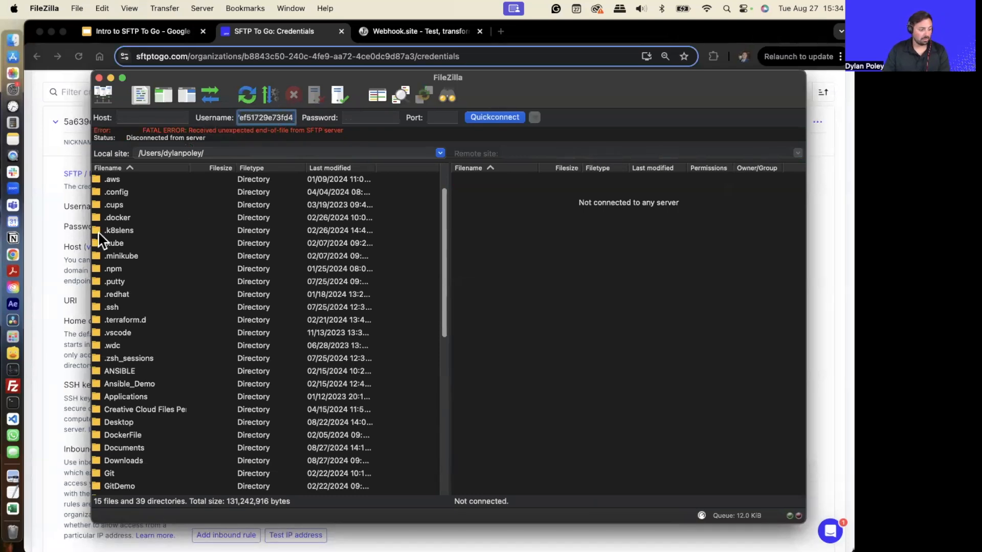
# - Copy the credential's password from the credentials page and paste it into FileZilla's Password field
pyautogui.click(84, 253)
pyautogui.click(237, 226)
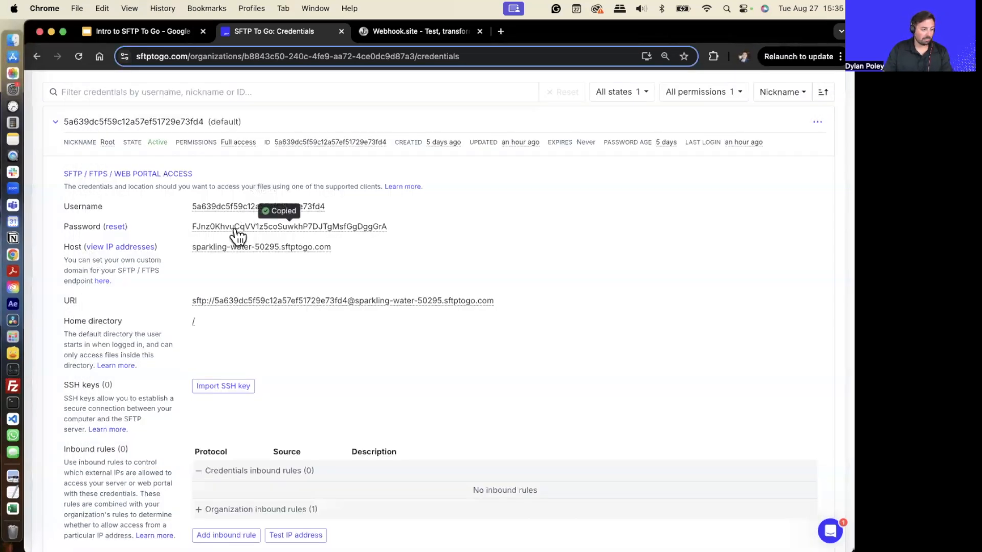
pyautogui.click(14, 386)
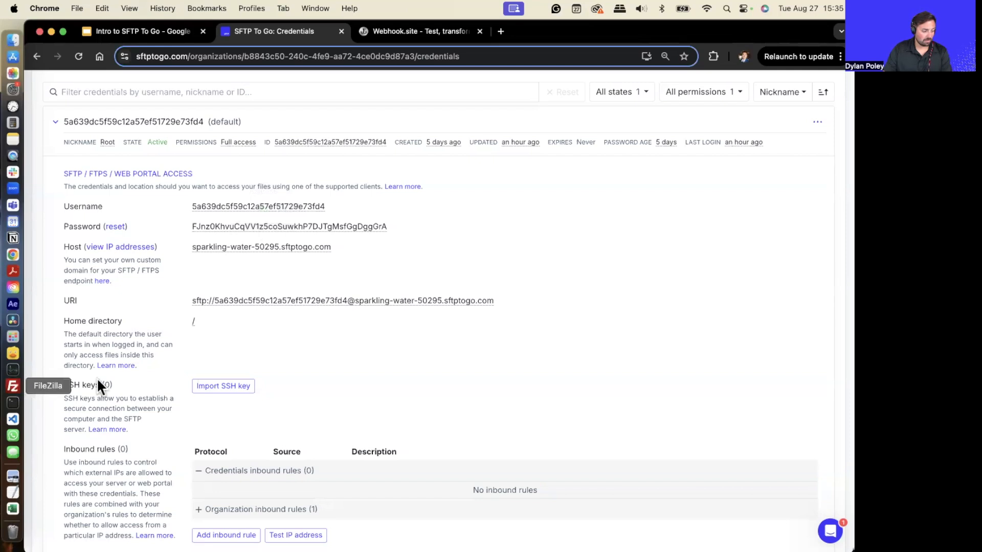
pyautogui.click(359, 117)
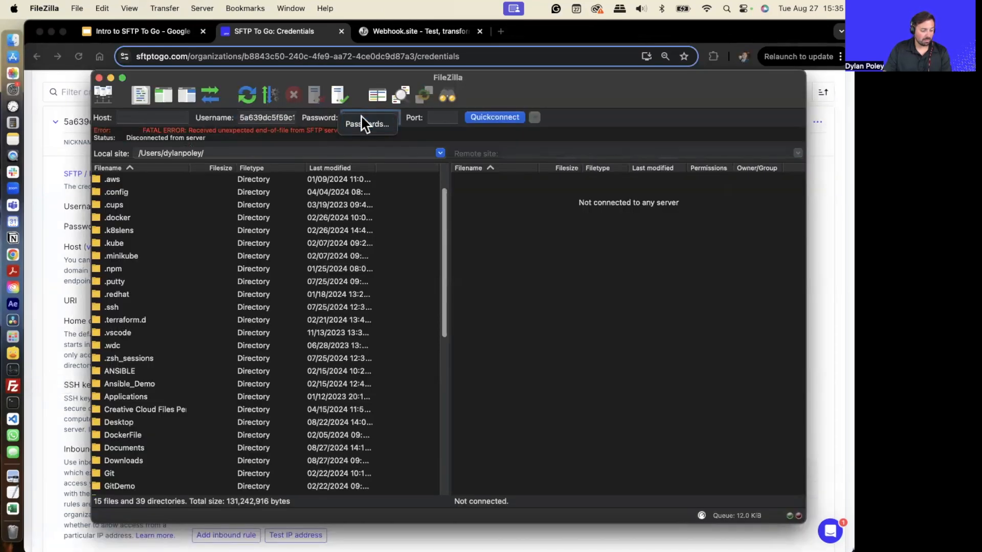
pyautogui.press('super+v')
# - Copy the host address sparkling-water-50295.sftptogo.com from the credentials page and paste it into FileZilla's Host field
pyautogui.click(148, 117)
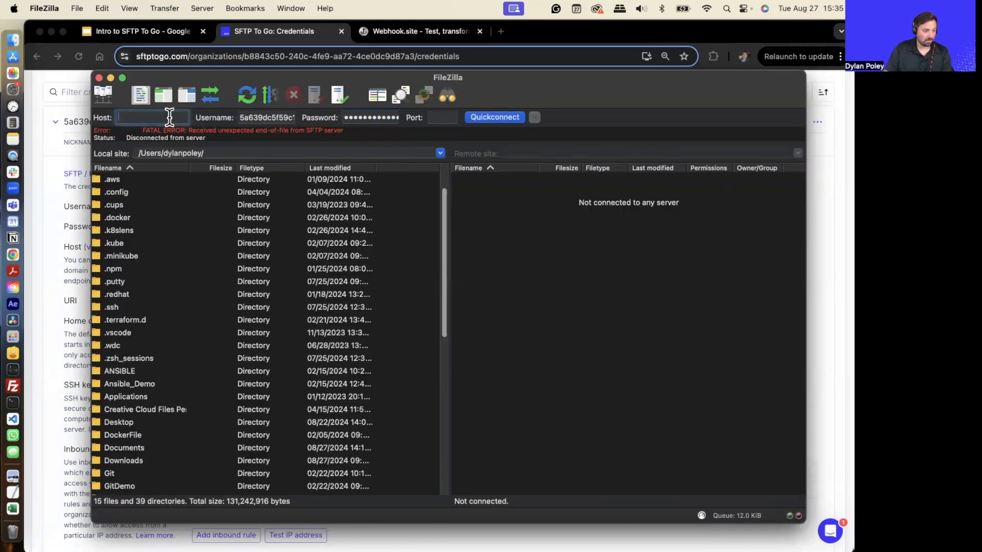
pyautogui.click(53, 244)
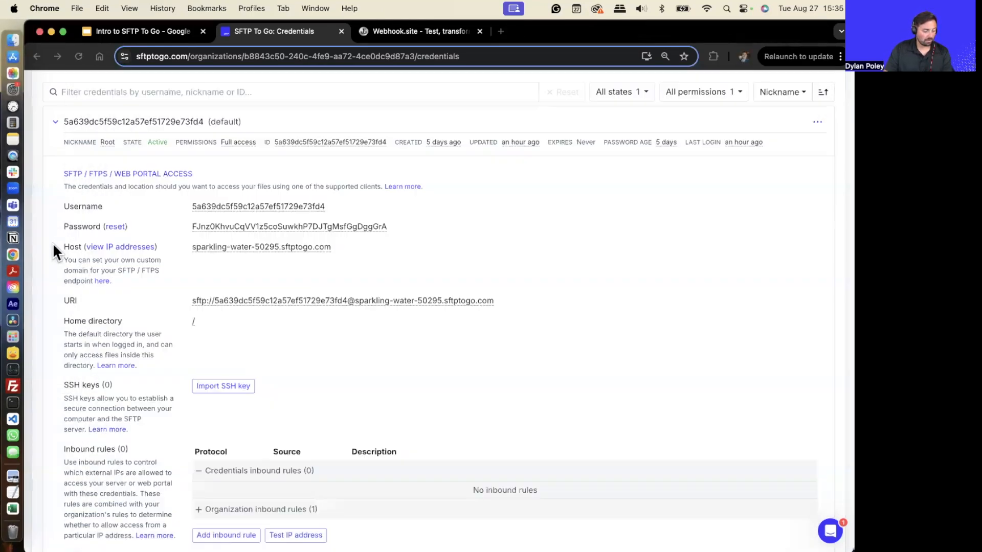
pyautogui.click(208, 251)
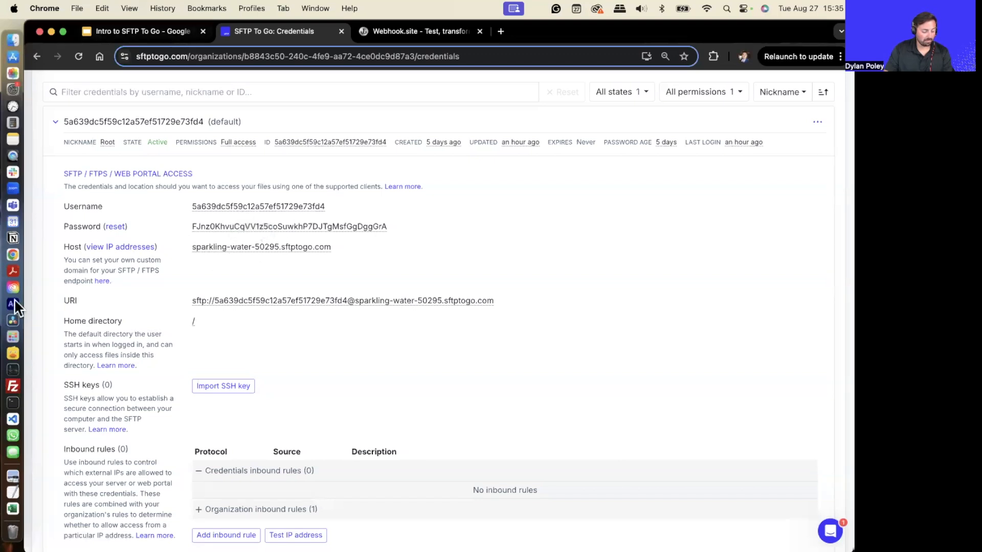
pyautogui.click(13, 385)
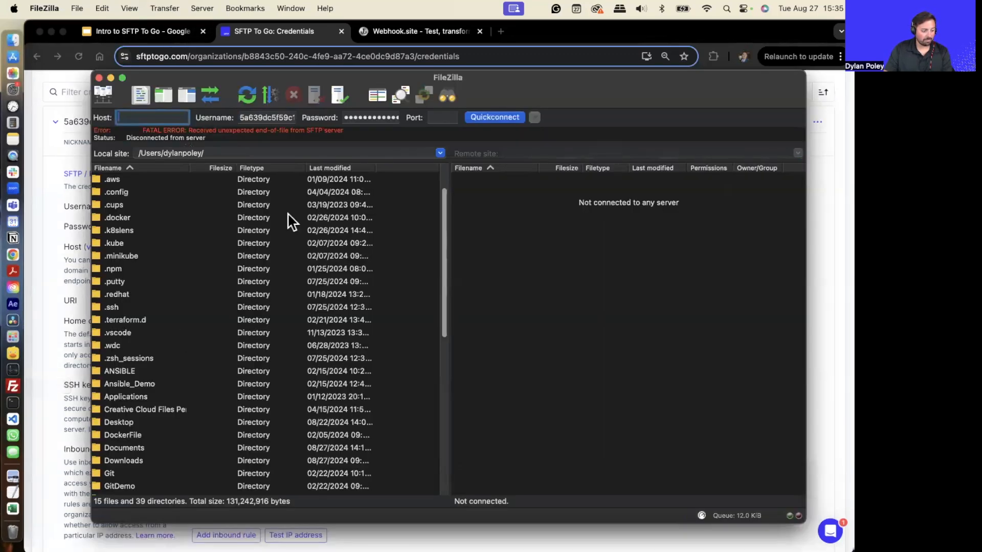
pyautogui.press('super+v')
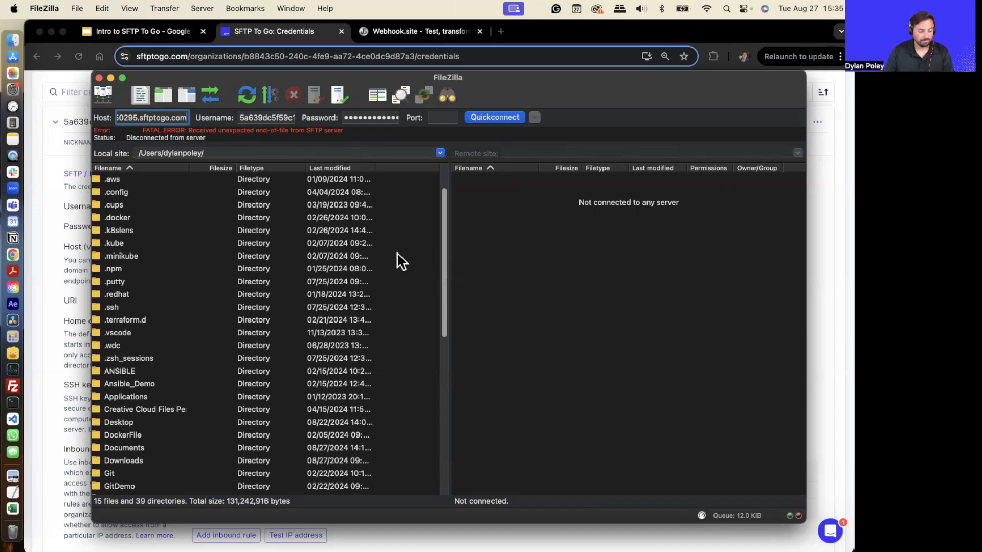
# - Set the port to 22 and quick-connect to the SFTP server
pyautogui.scroll(-2, 408, 263)
pyautogui.click(453, 117)
pyautogui.write('22')
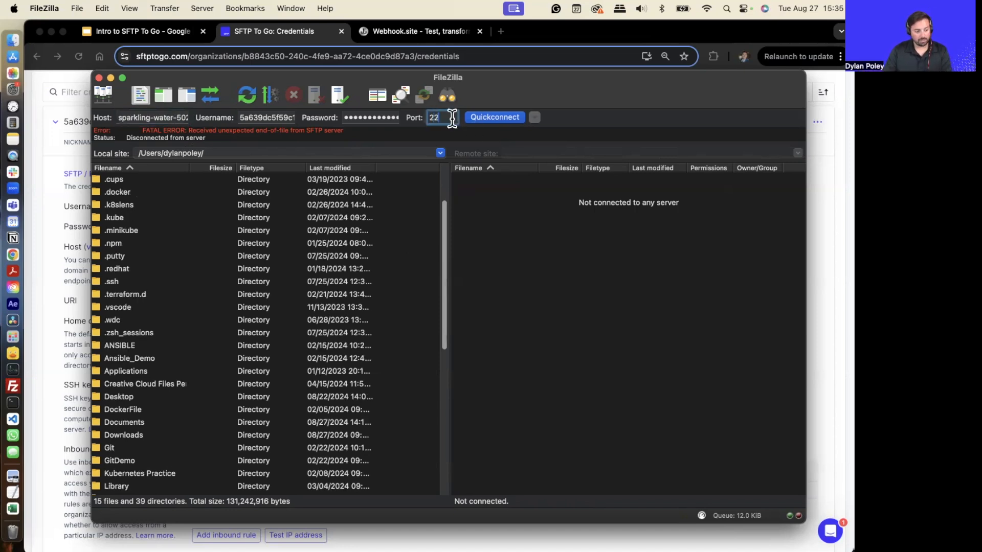
pyautogui.click(494, 119)
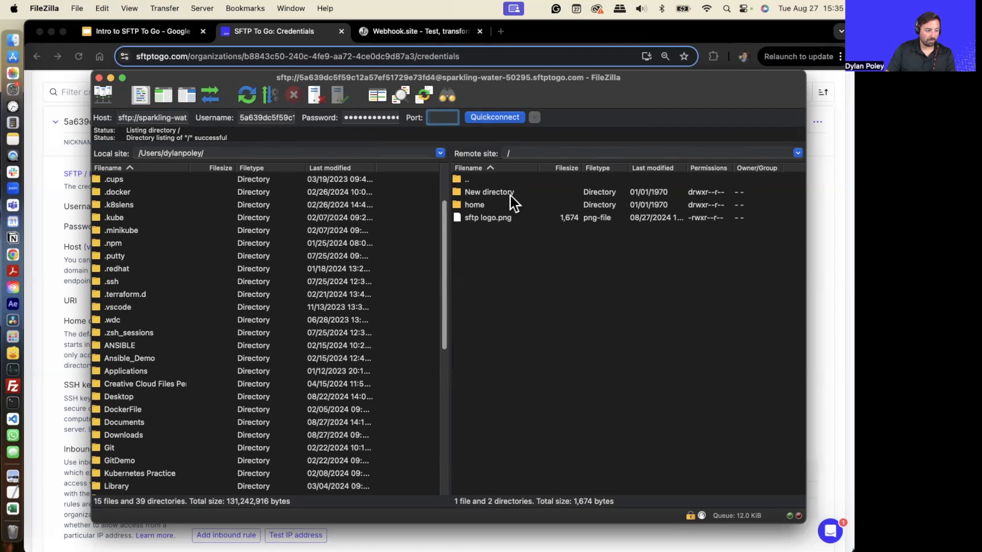
# - Delete the folder "New directory" from the remote site, confirming the deletion
pyautogui.click(511, 193)
pyautogui.rightClick(511, 194)
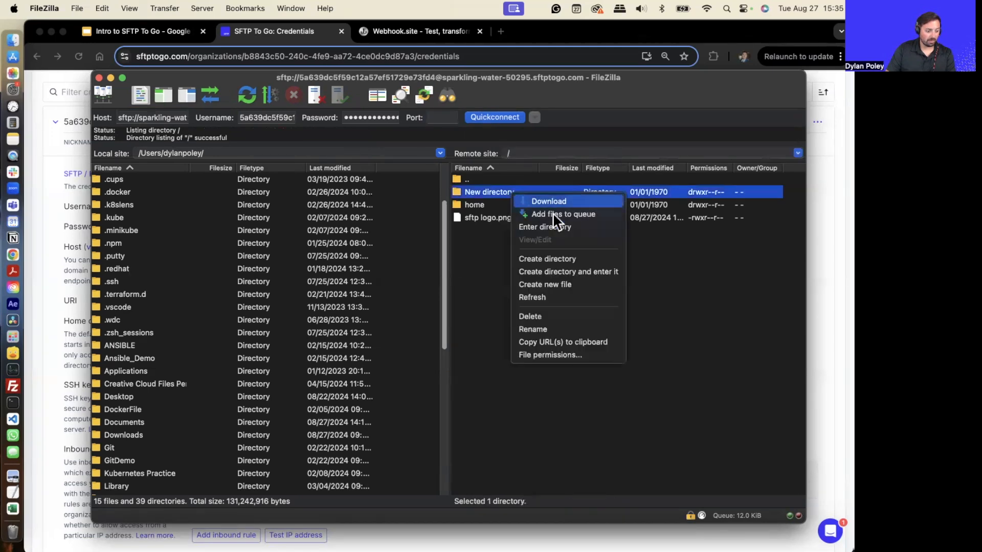
pyautogui.click(550, 313)
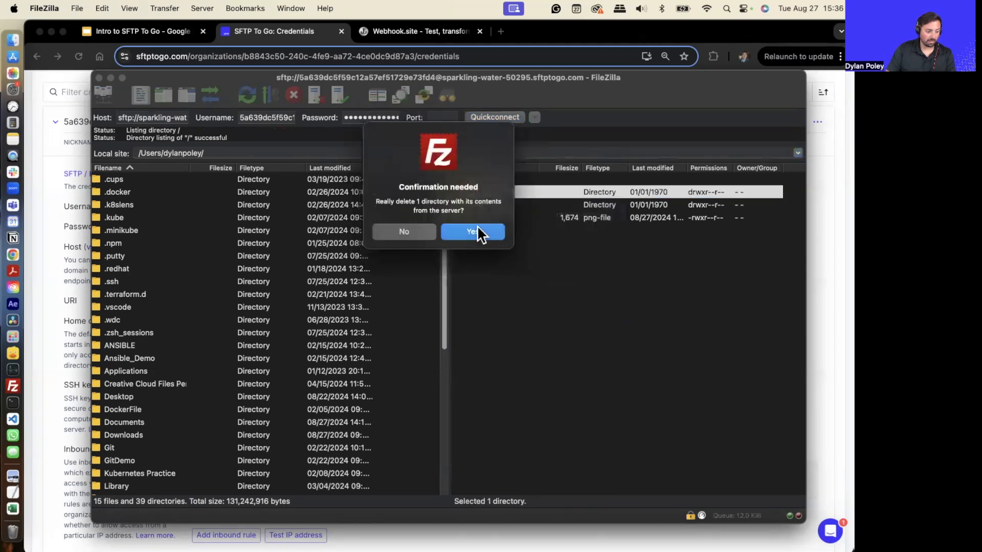
pyautogui.click(478, 228)
# - Delete the file sftp logo.png from the remote site, confirming the deletion
pyautogui.rightClick(512, 205)
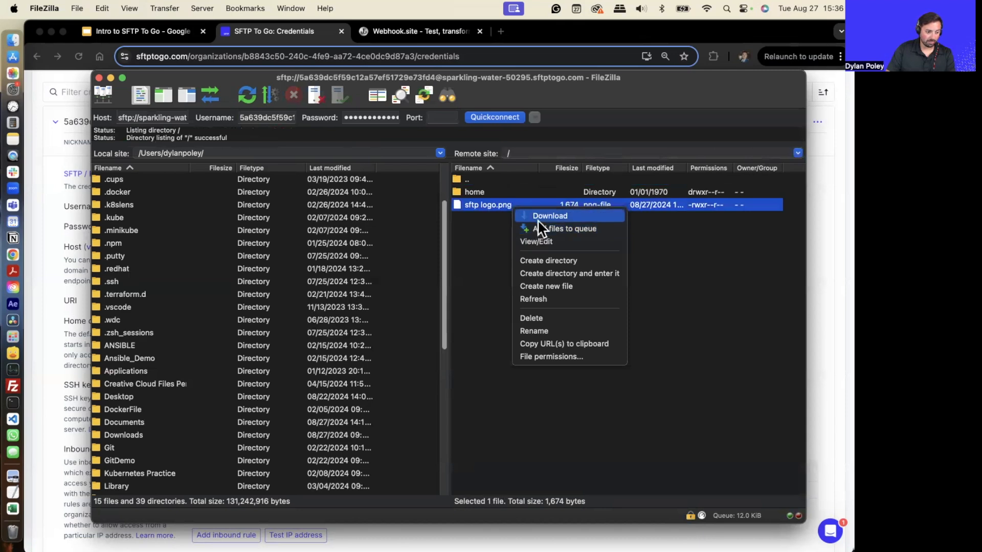
pyautogui.click(549, 317)
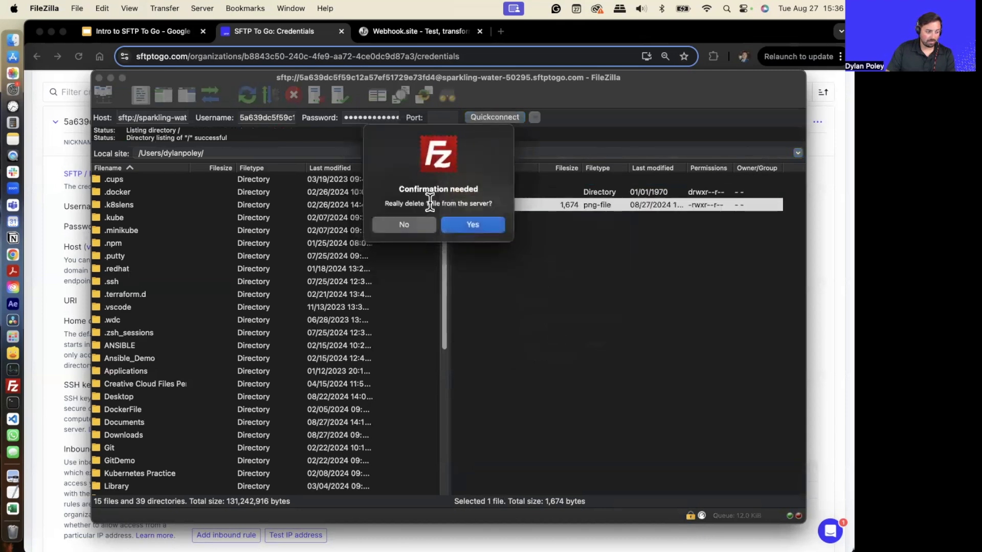
pyautogui.click(463, 225)
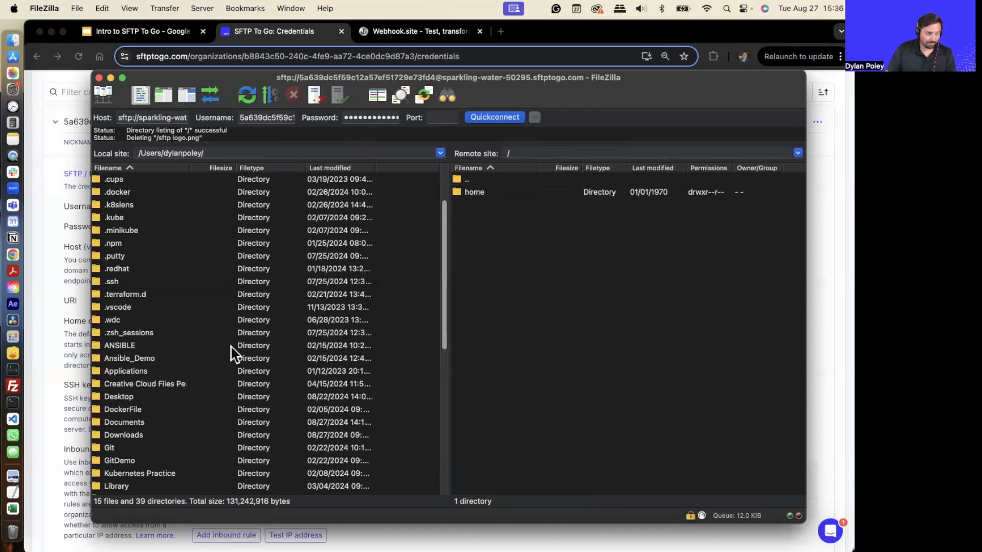
# - Create a new directory named "New directory" in the remote root folder
pyautogui.scroll(3, 243, 287)
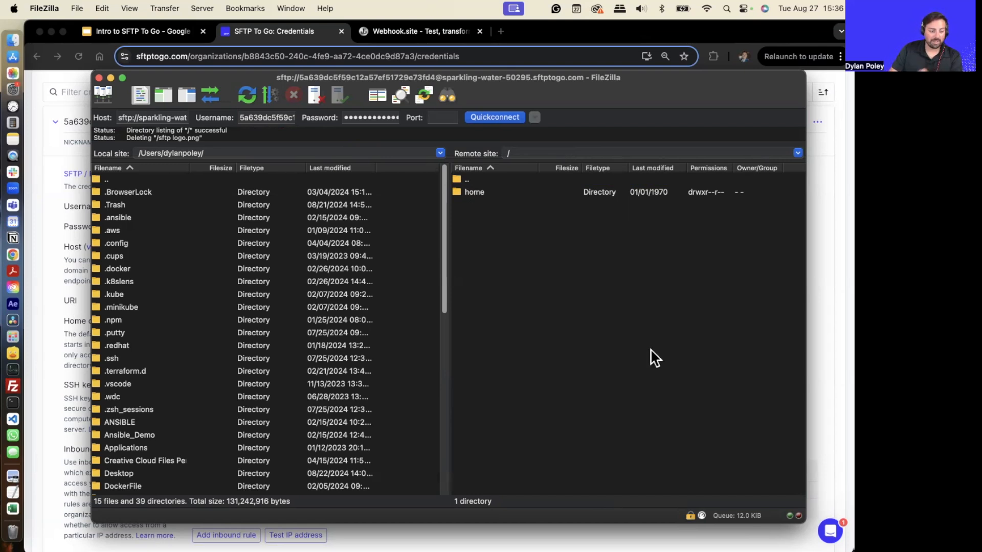
pyautogui.rightClick(590, 291)
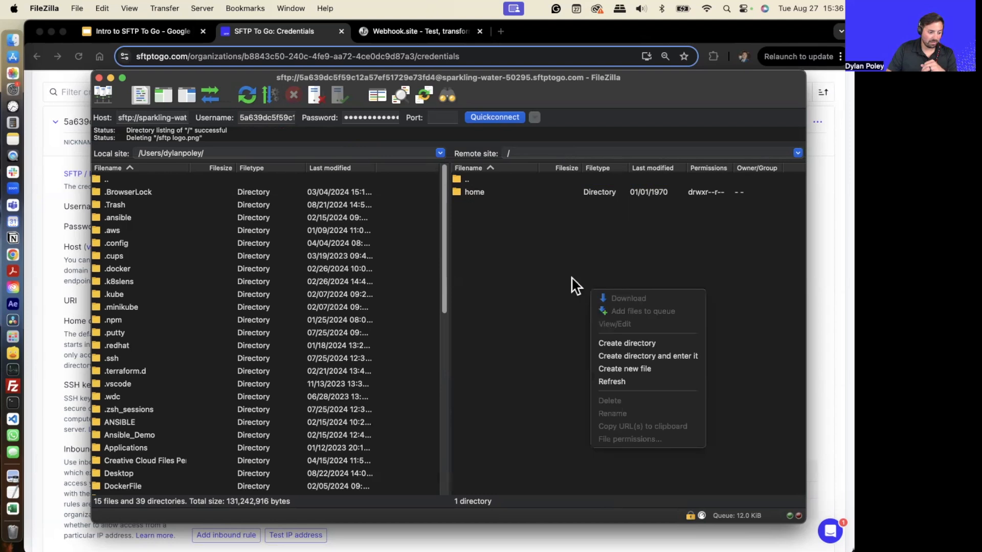
pyautogui.click(543, 261)
pyautogui.rightClick(543, 261)
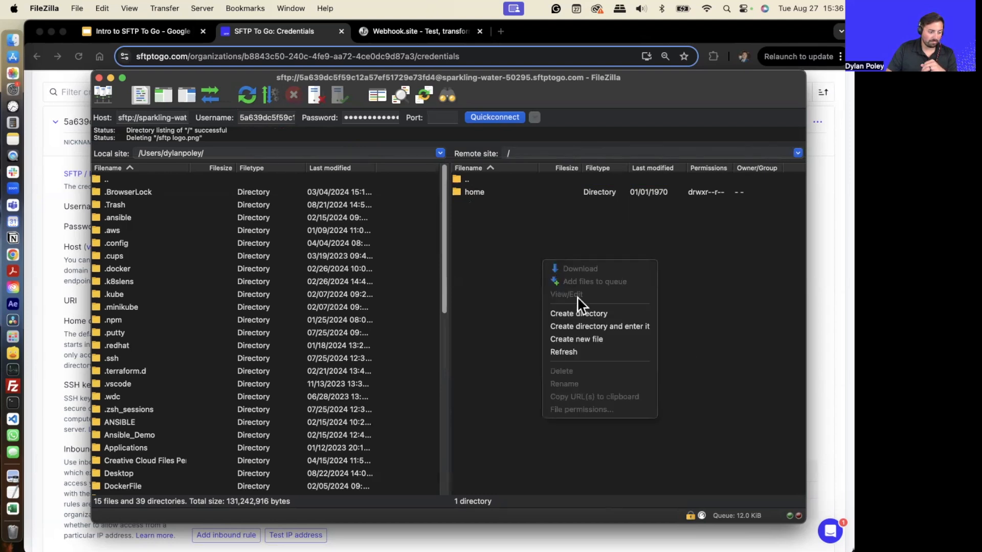
pyautogui.click(567, 313)
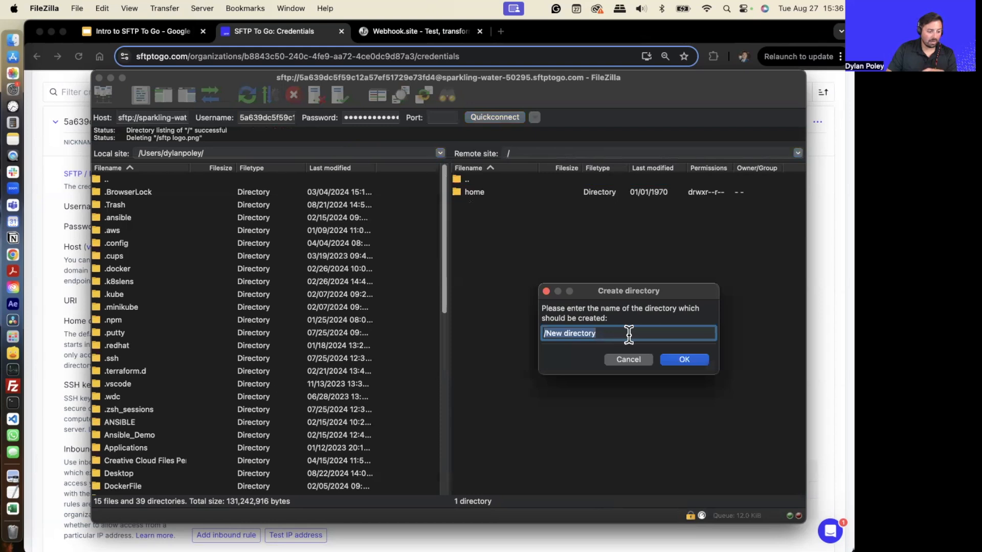
pyautogui.click(684, 360)
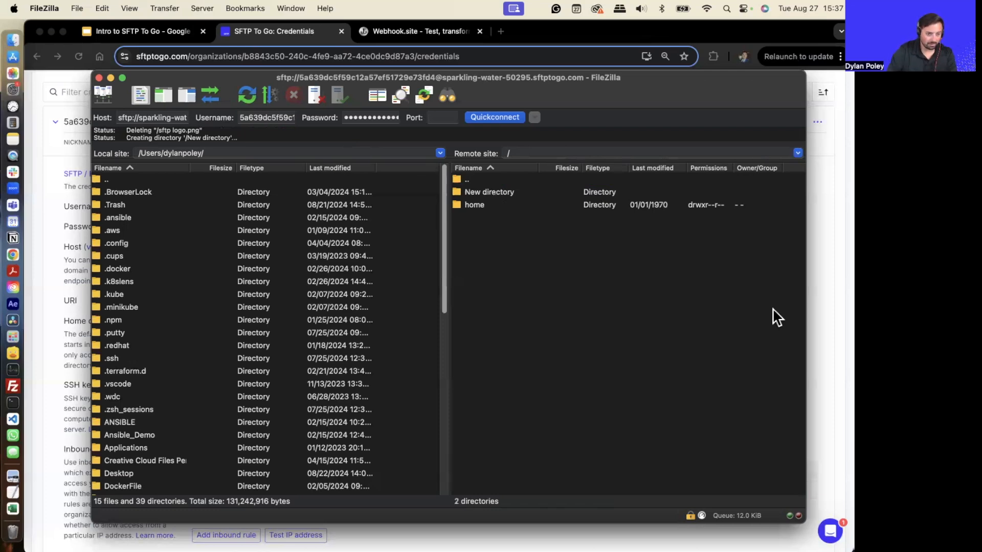
# - Upload sftp logo.png from the local Images folder into the remote root folder by dropping it into the remote site
pyautogui.click(14, 40)
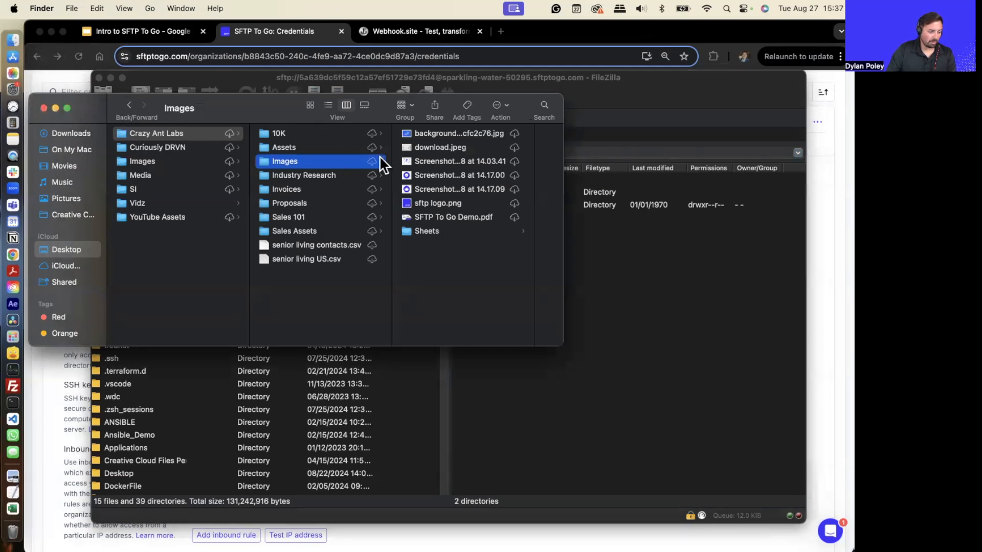
pyautogui.moveTo(448, 201); pyautogui.dragTo(473, 205)
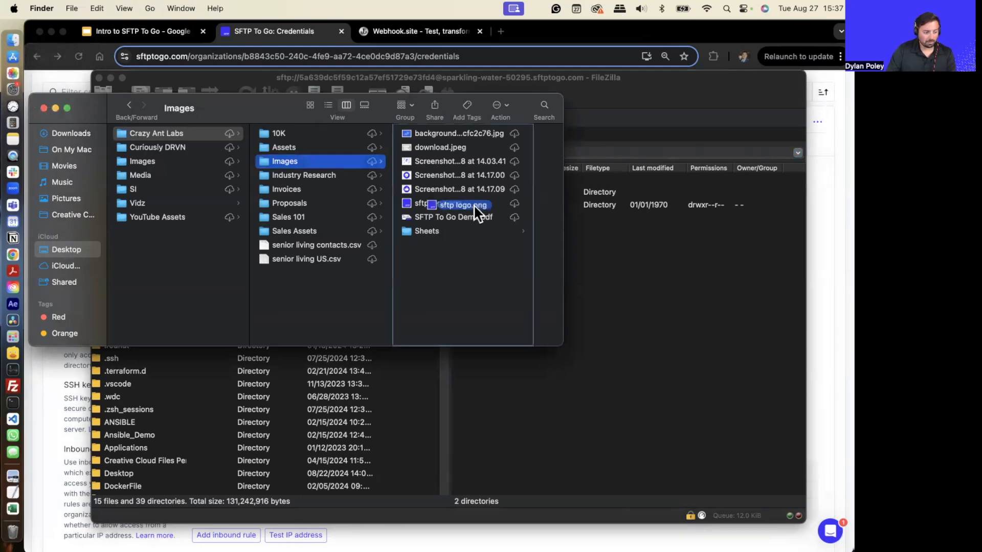
pyautogui.moveTo(474, 205); pyautogui.dragTo(664, 276)
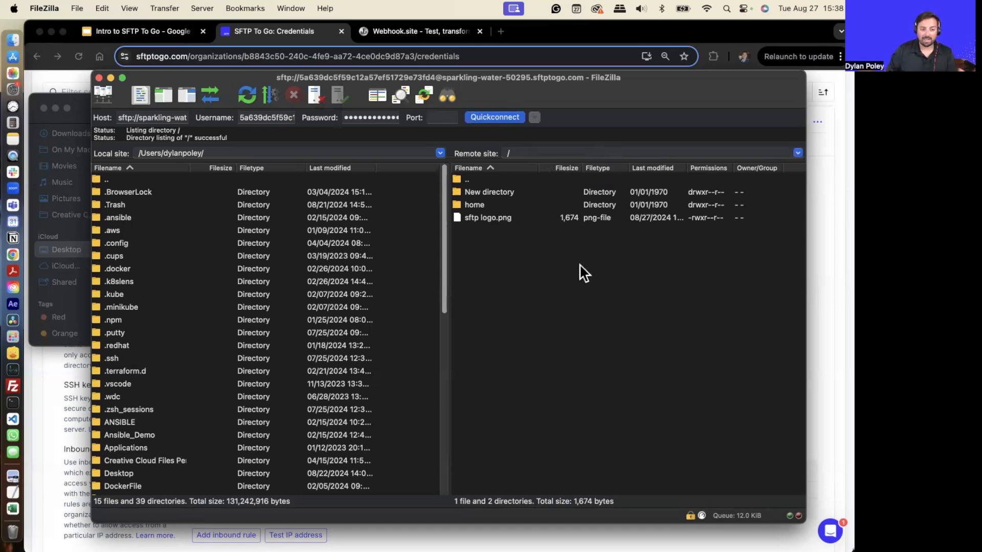
# - Download the remote file sftp logo.png into the local home folder
pyautogui.click(515, 219)
pyautogui.moveTo(519, 231); pyautogui.dragTo(117, 197)
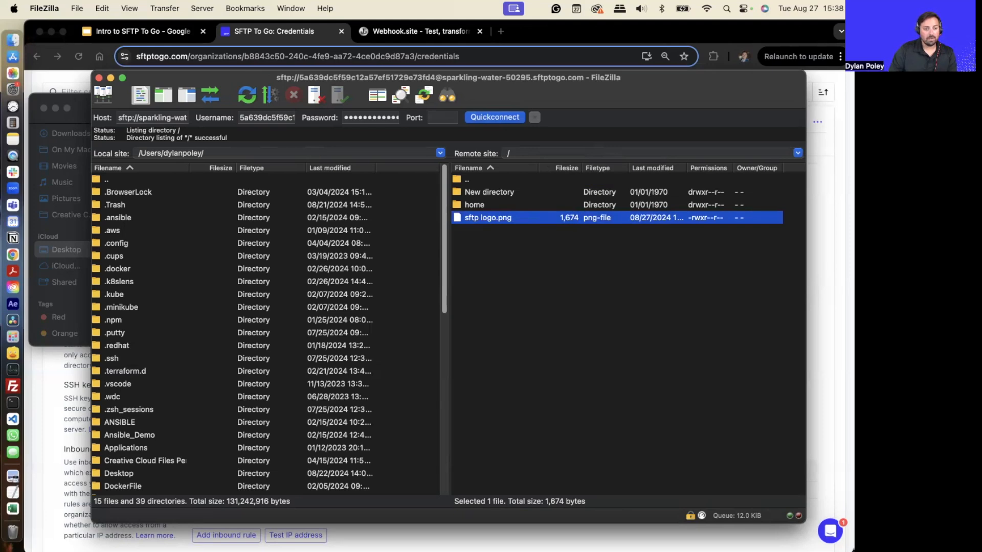
# - Switch to the browser, reopen the Root credentials, and view the host's IP addresses before closing the list
pyautogui.click(48, 381)
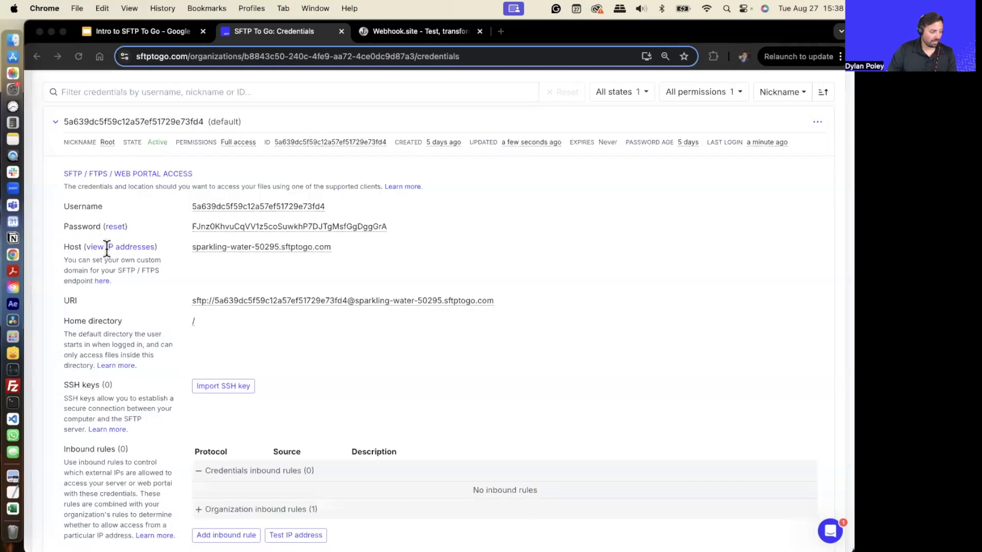
pyautogui.click(56, 123)
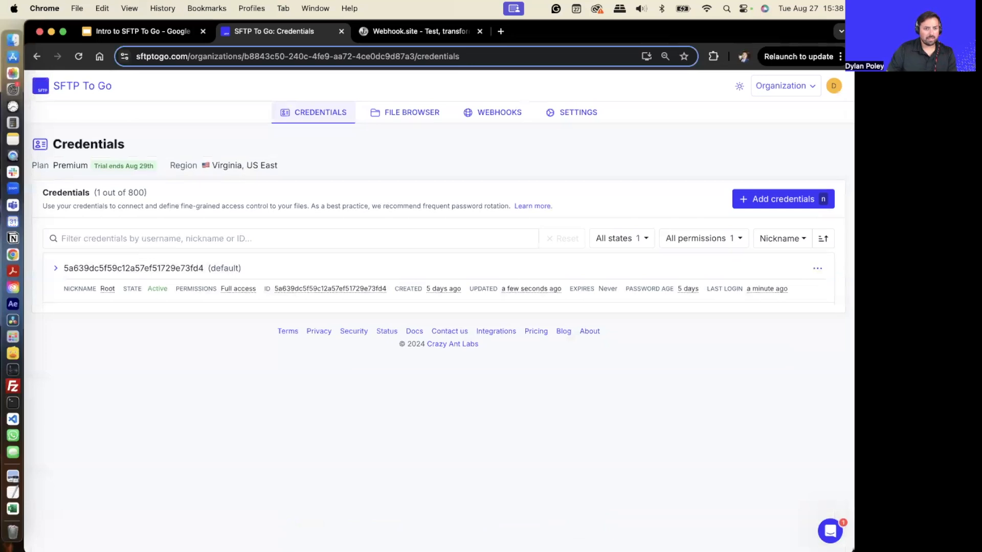
pyautogui.click(55, 268)
pyautogui.scroll(-1, 456, 520)
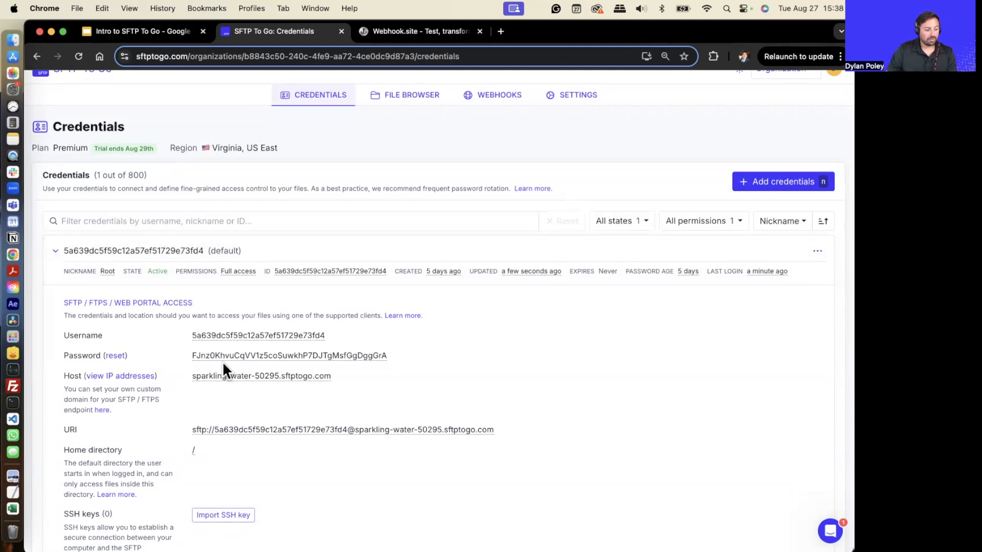
pyautogui.click(112, 376)
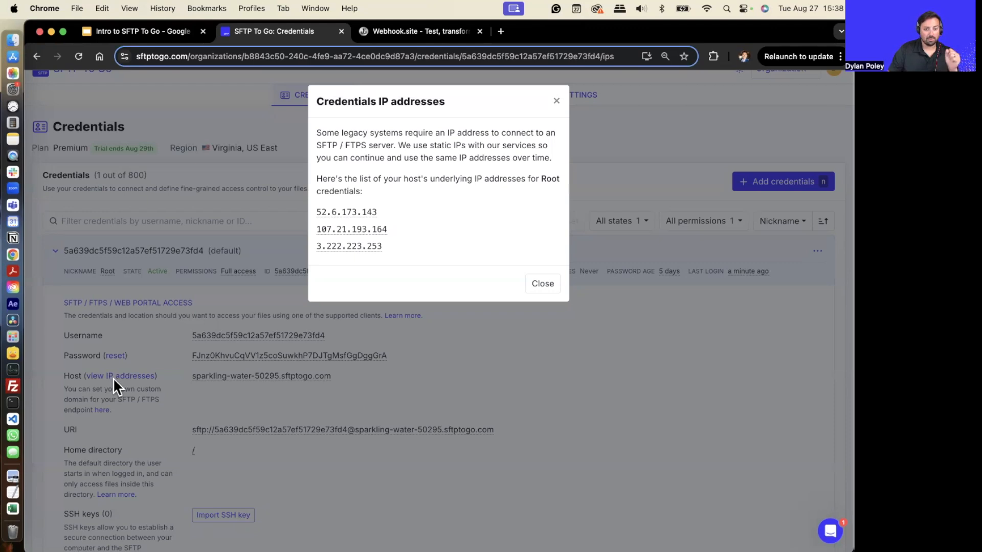
pyautogui.click(537, 292)
# - Add the custom SFTP / FTPS domain mystorage.mydomain.com in the organization settings and expand the domains list
pyautogui.scroll(-2, 460, 348)
pyautogui.scroll(-3, 438, 355)
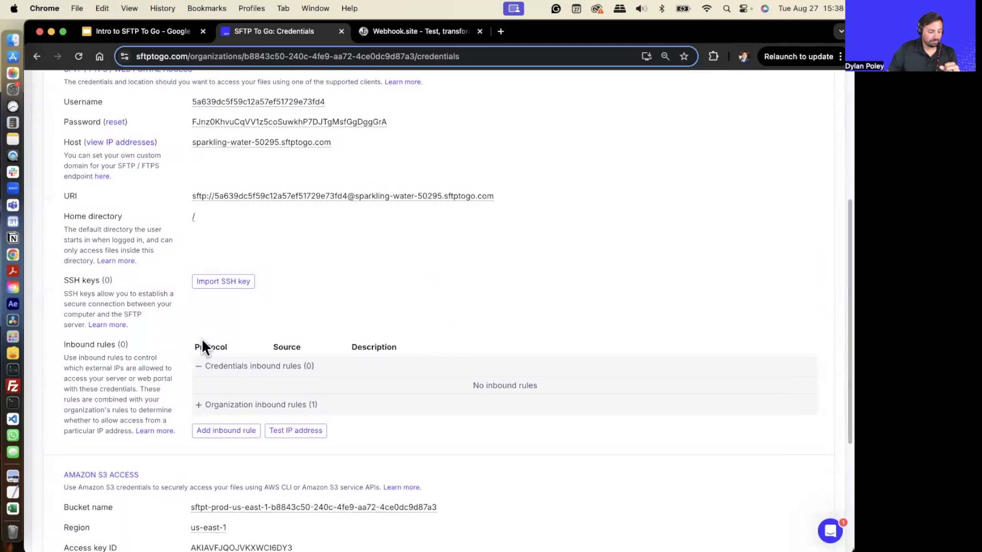
pyautogui.scroll(1, 184, 308)
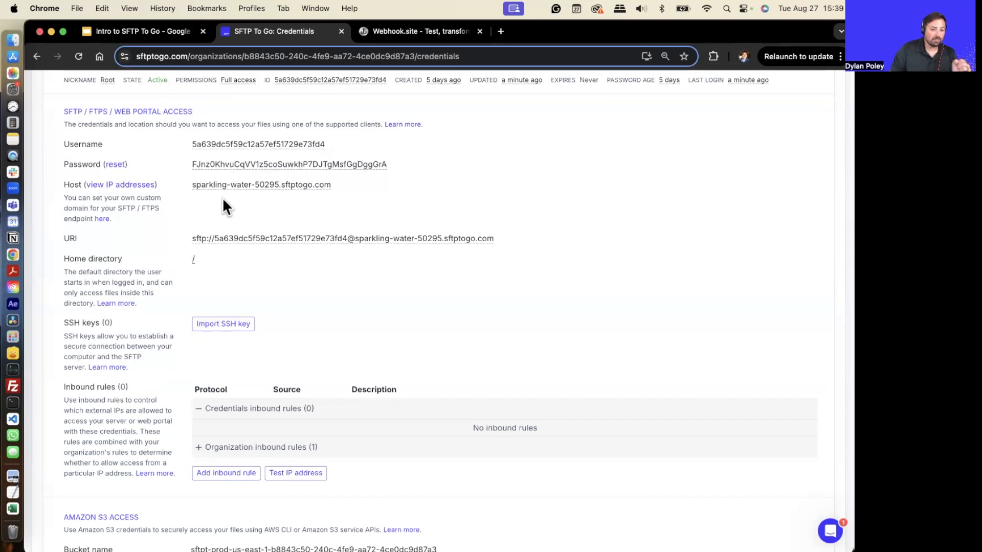
pyautogui.scroll(-2, 281, 197)
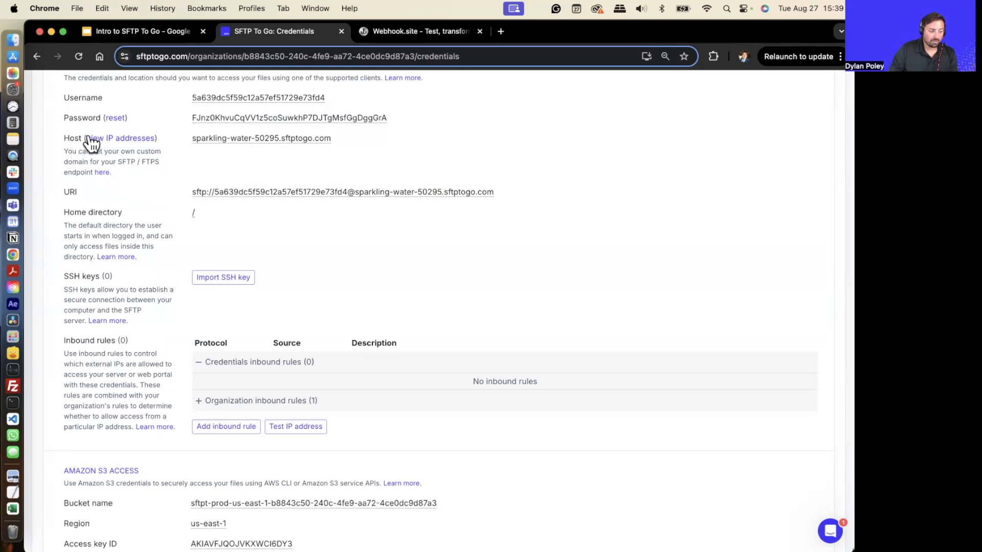
pyautogui.click(102, 173)
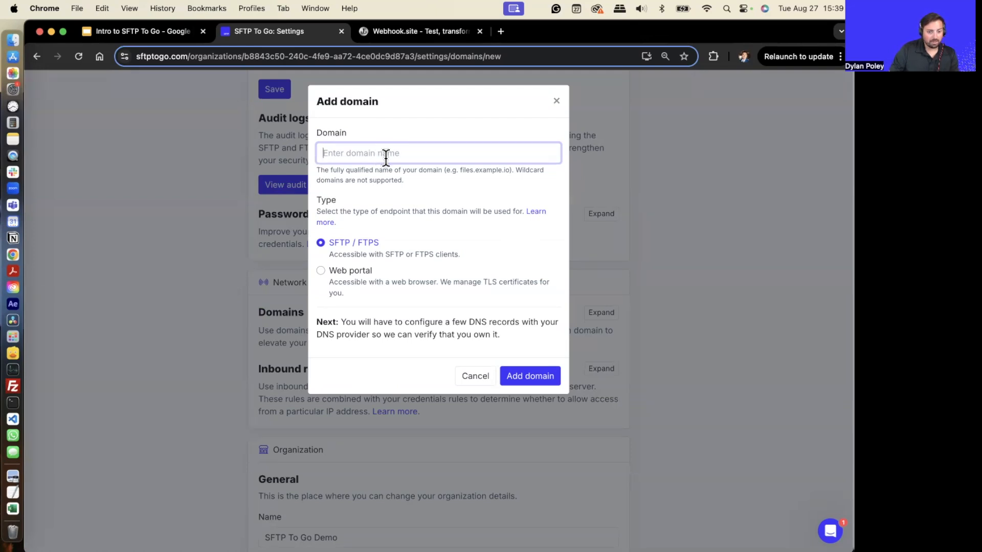
pyautogui.write('mystorage')
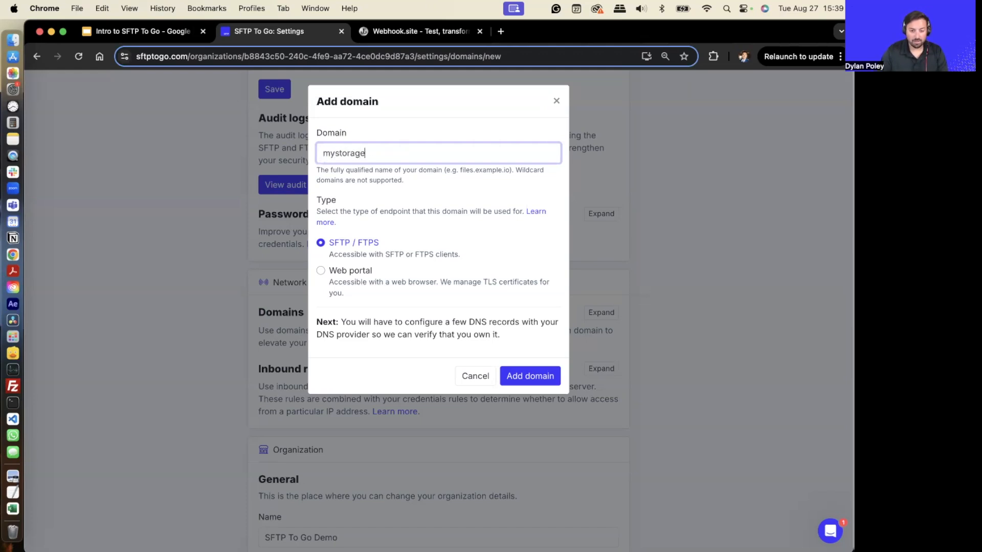
pyautogui.write('.mydomain')
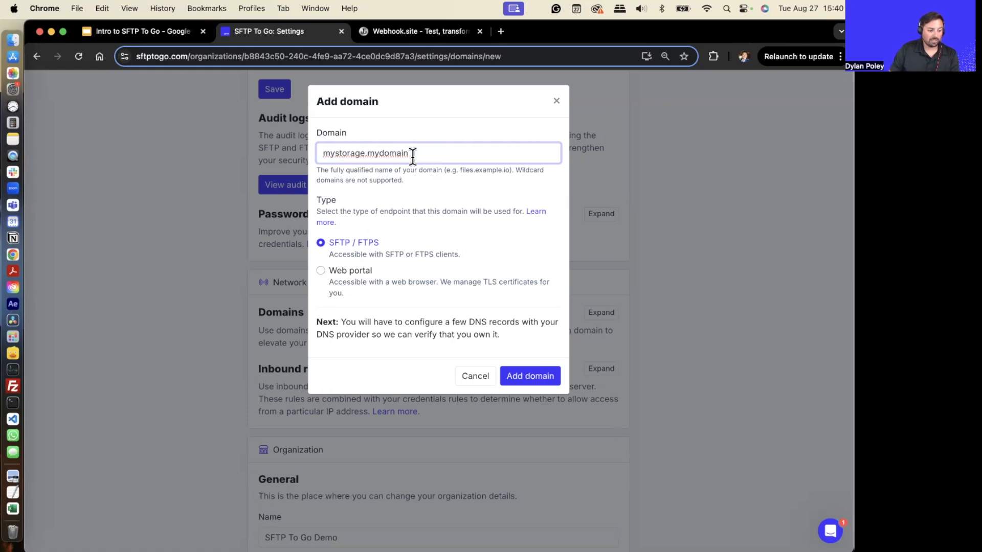
pyautogui.click(551, 383)
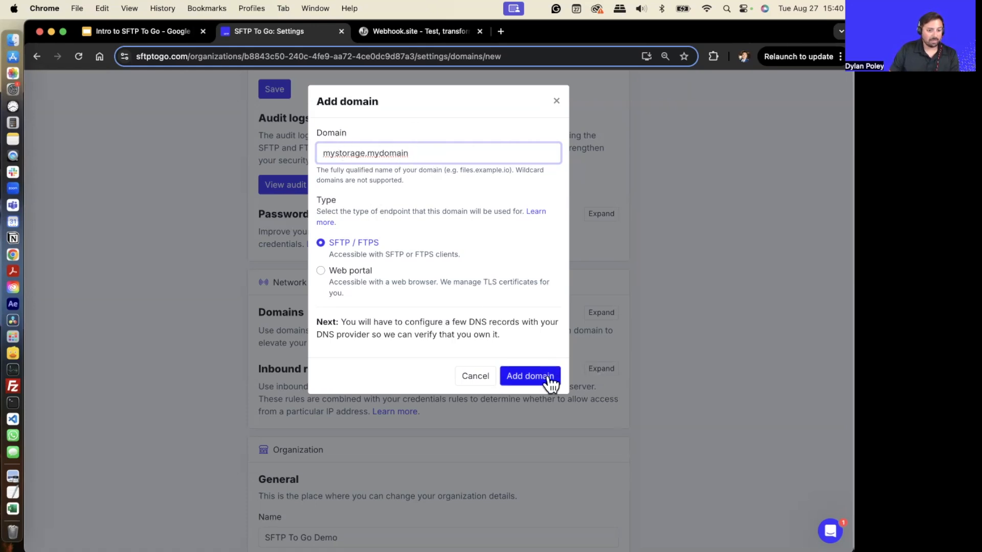
pyautogui.write('.com')
pyautogui.click(534, 381)
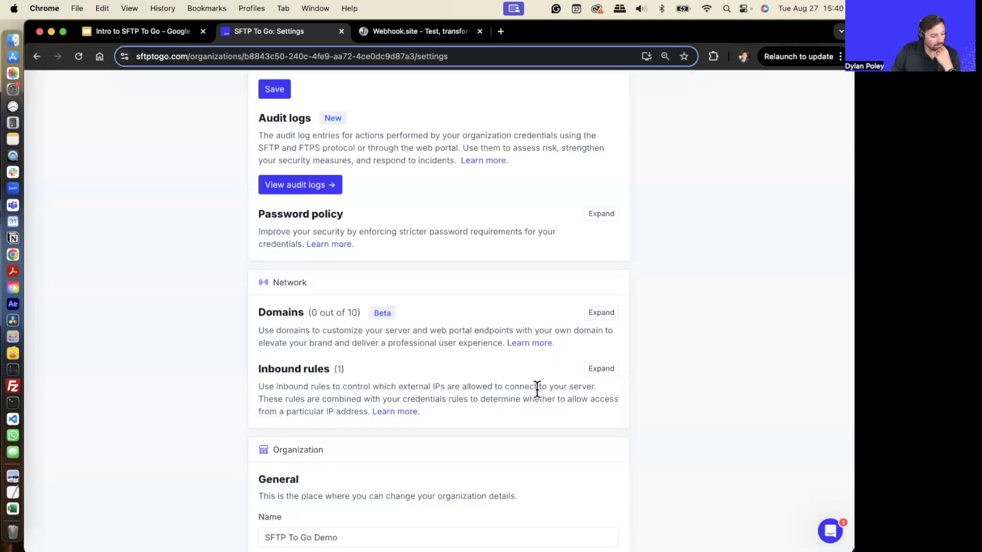
pyautogui.click(601, 313)
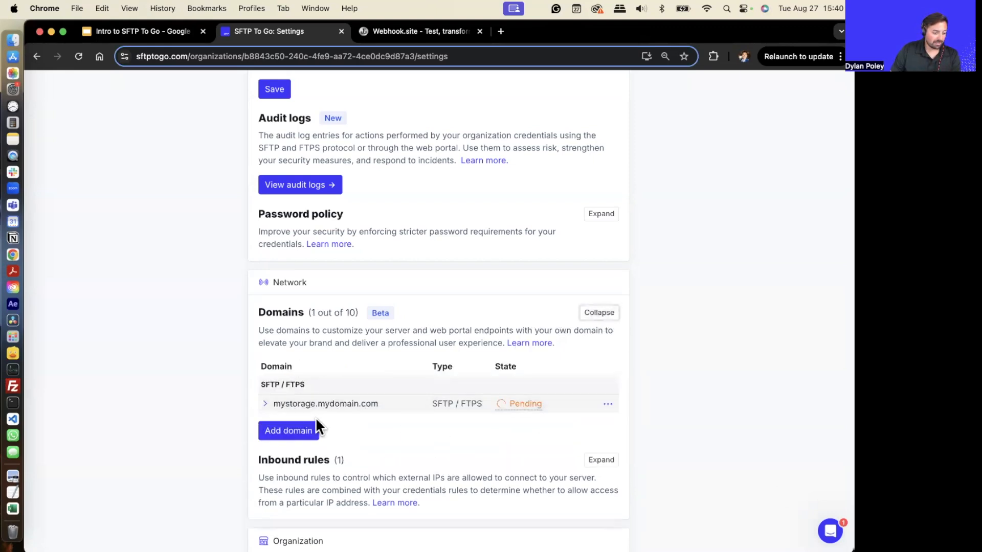
# - Open the SFTP To Go home page in a new tab and go to its documentation
pyautogui.scroll(2, 508, 364)
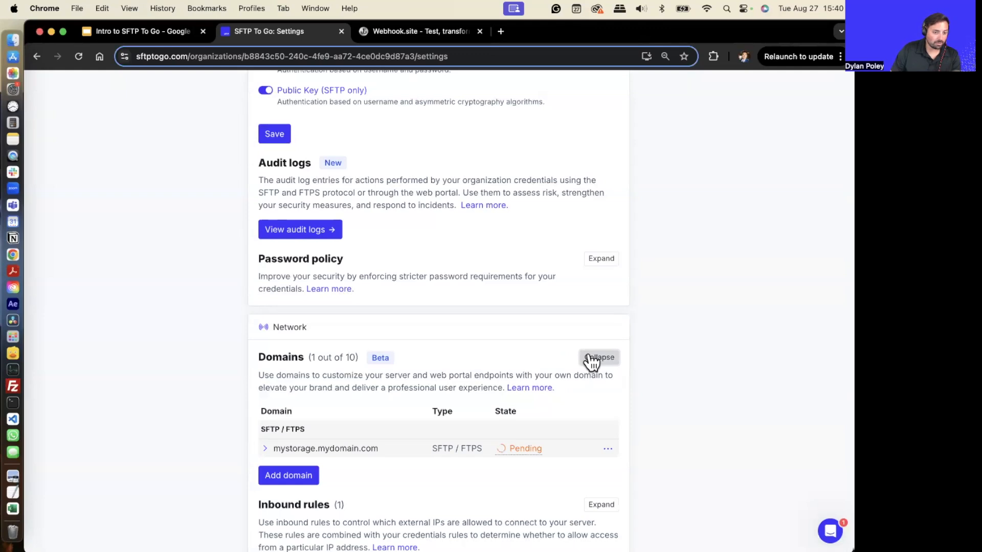
pyautogui.scroll(5, 512, 245)
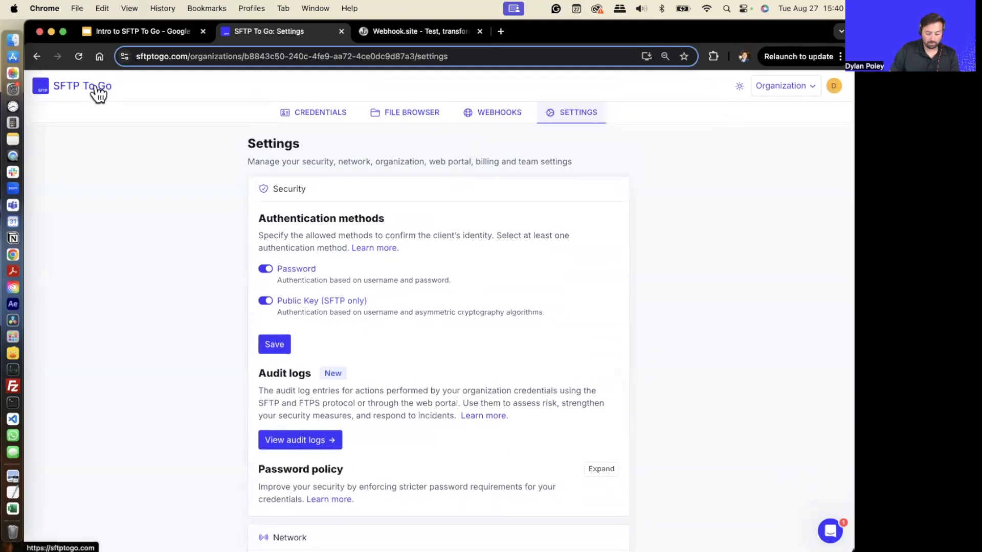
pyautogui.keyDown('super'); pyautogui.click(93, 90); pyautogui.keyUp('super')
pyautogui.click(409, 37)
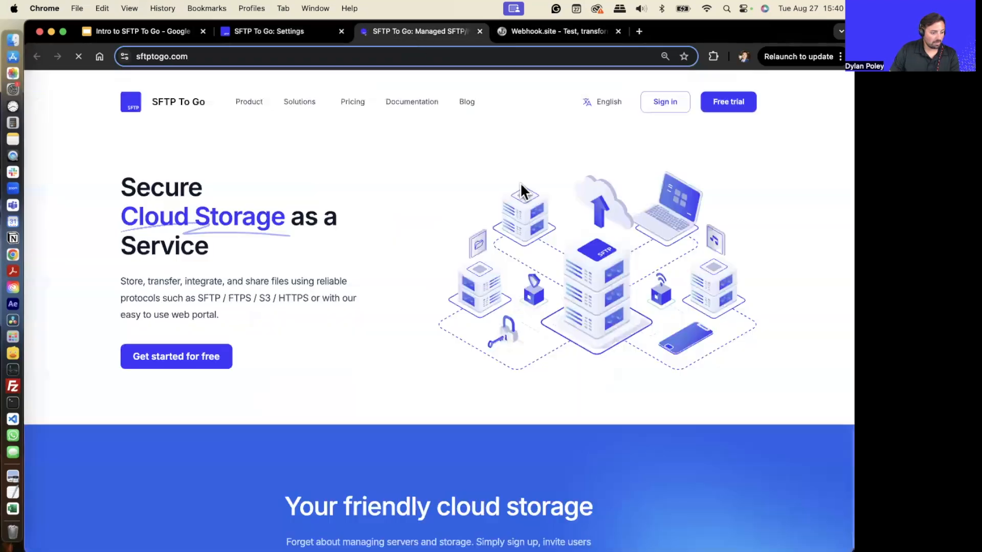
pyautogui.click(409, 105)
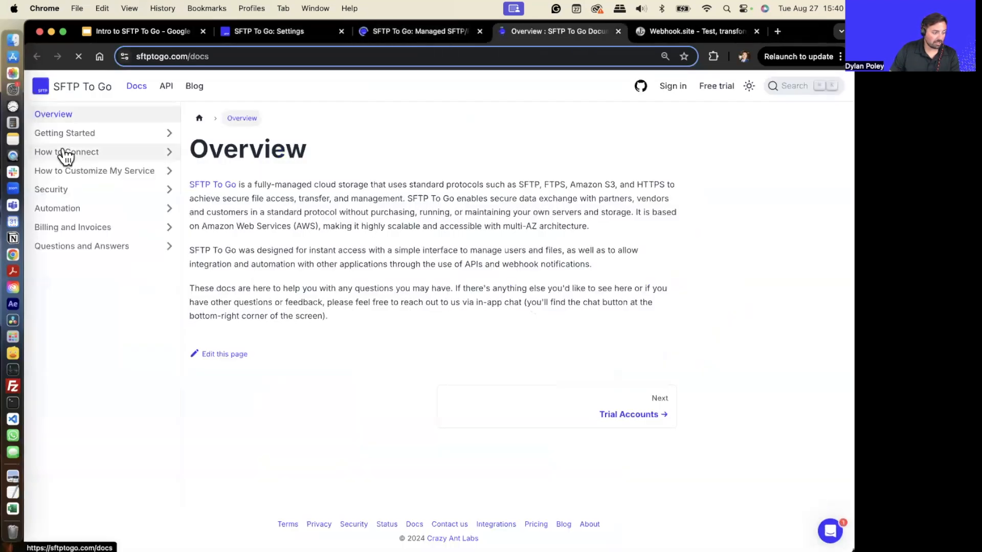
# - Browse the documentation to the custom domain instructions in the Organization Settings page
pyautogui.click(64, 152)
pyautogui.click(100, 246)
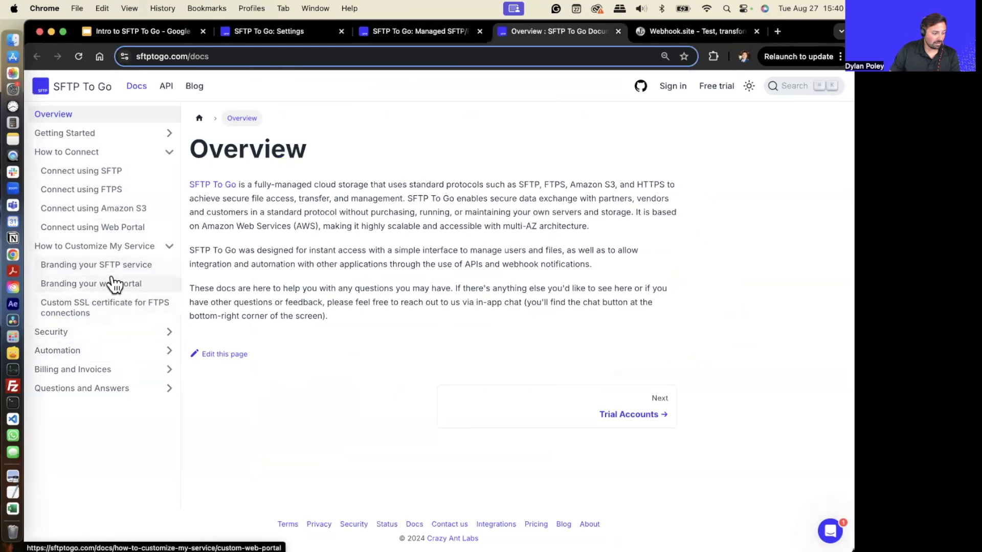
pyautogui.click(110, 284)
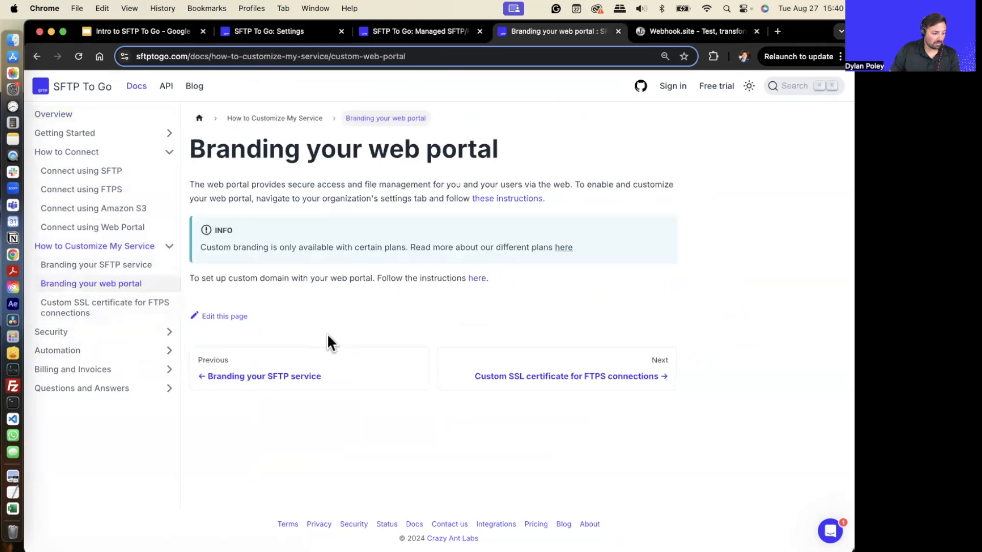
pyautogui.click(477, 279)
pyautogui.scroll(3, 347, 274)
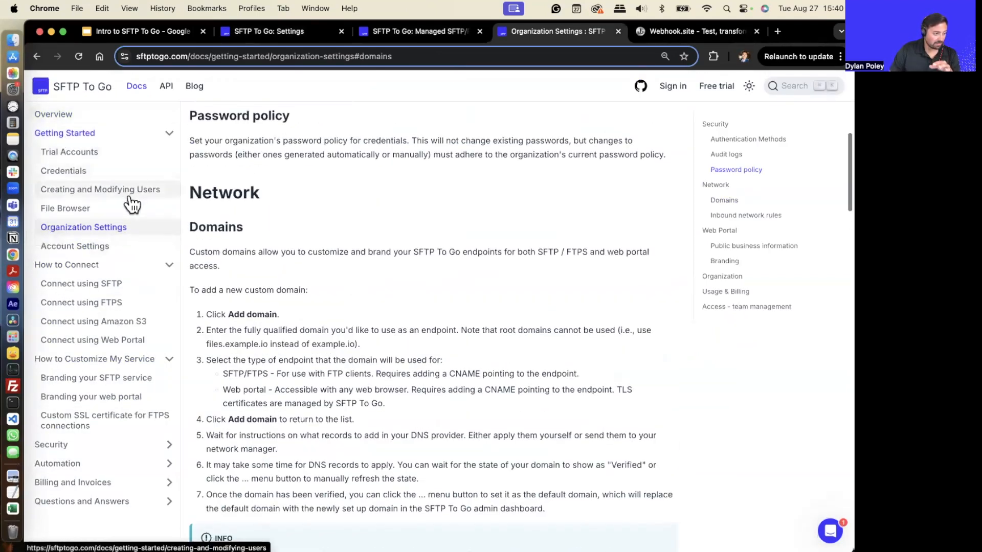
pyautogui.scroll(1, 256, 226)
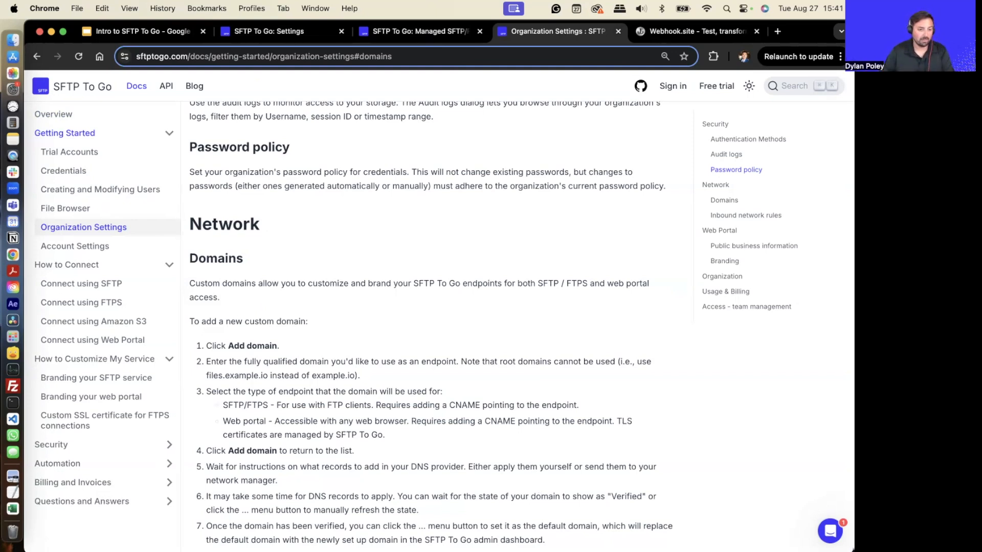
pyautogui.scroll(2, 214, 204)
pyautogui.scroll(5, 213, 204)
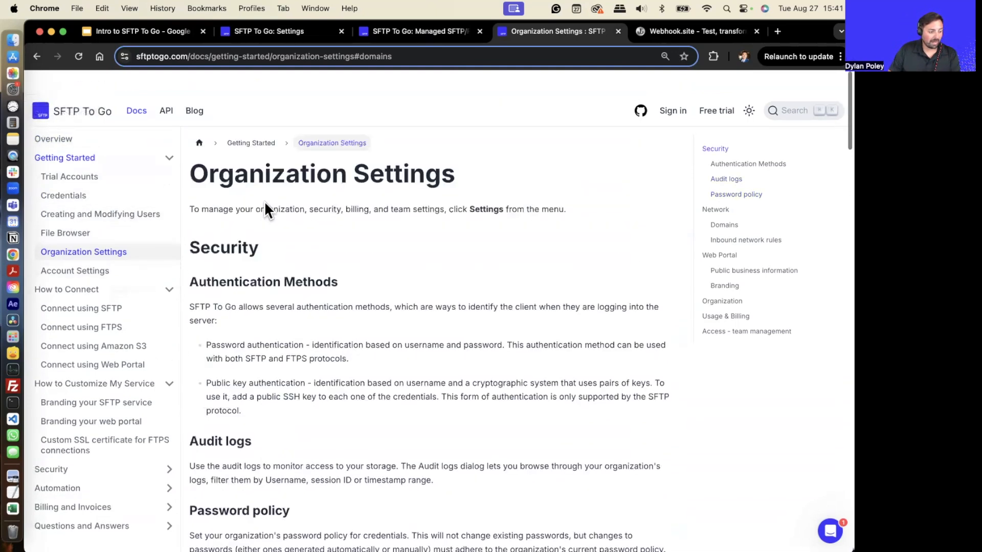
# - Return to the dashboard's credentials and open the Import SSH key dialog for the Root credentials
pyautogui.click(255, 32)
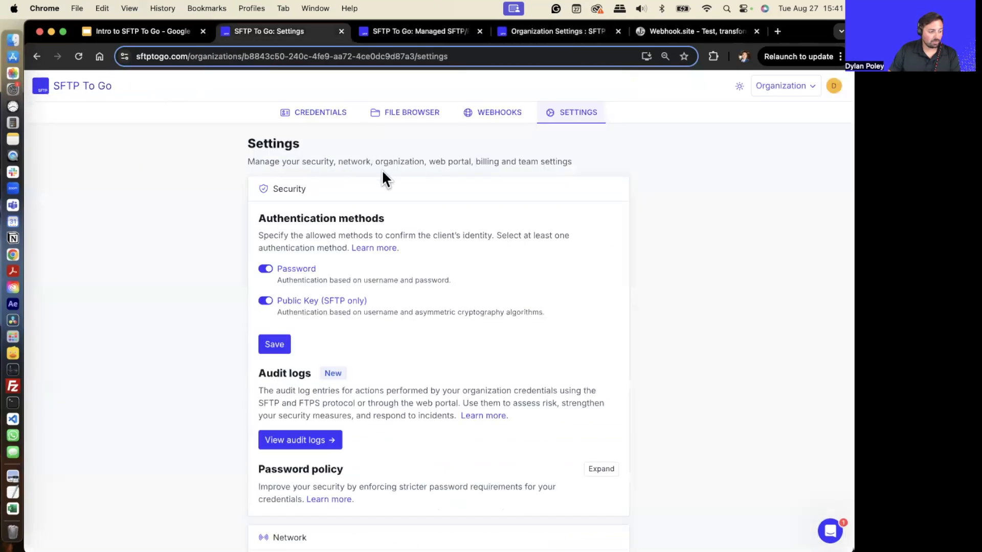
pyautogui.click(324, 115)
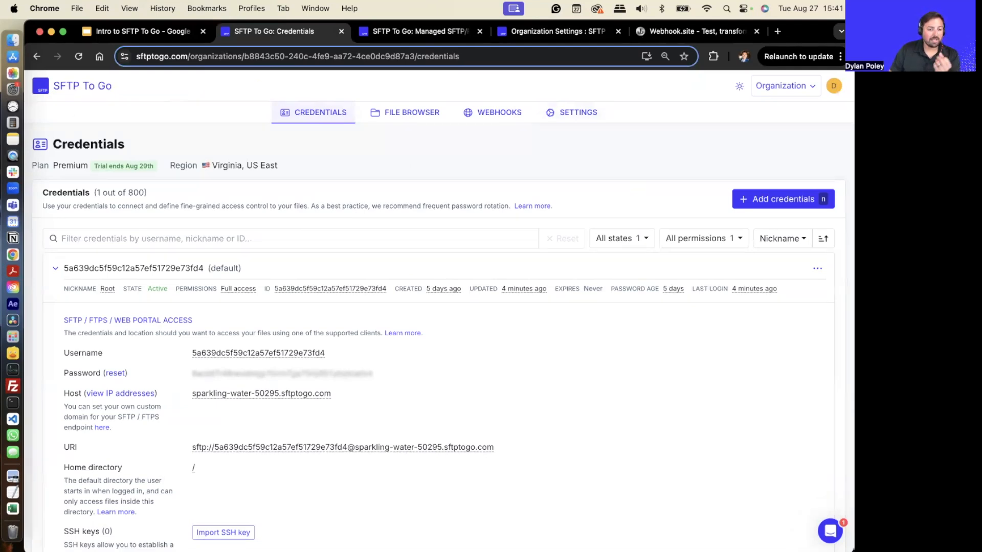
pyautogui.scroll(-5, 197, 371)
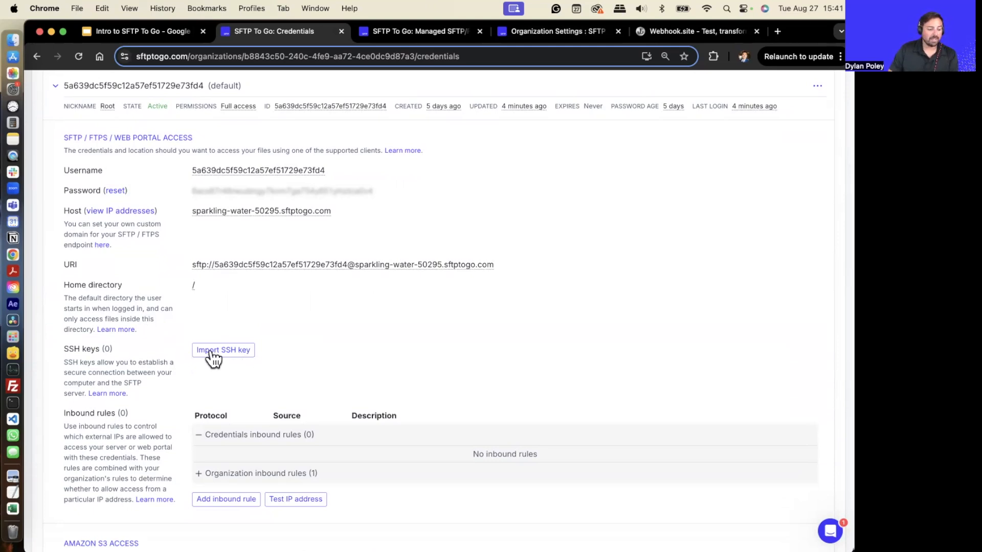
pyautogui.click(222, 353)
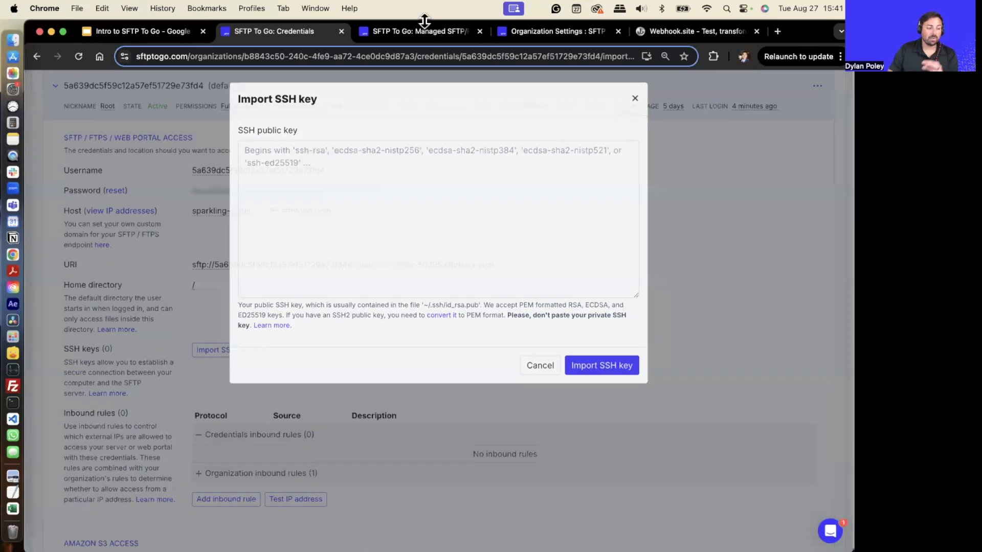
# - Close the home page tab and open the Using SSH Key Authentication page in the documentation's Security section
pyautogui.click(420, 33)
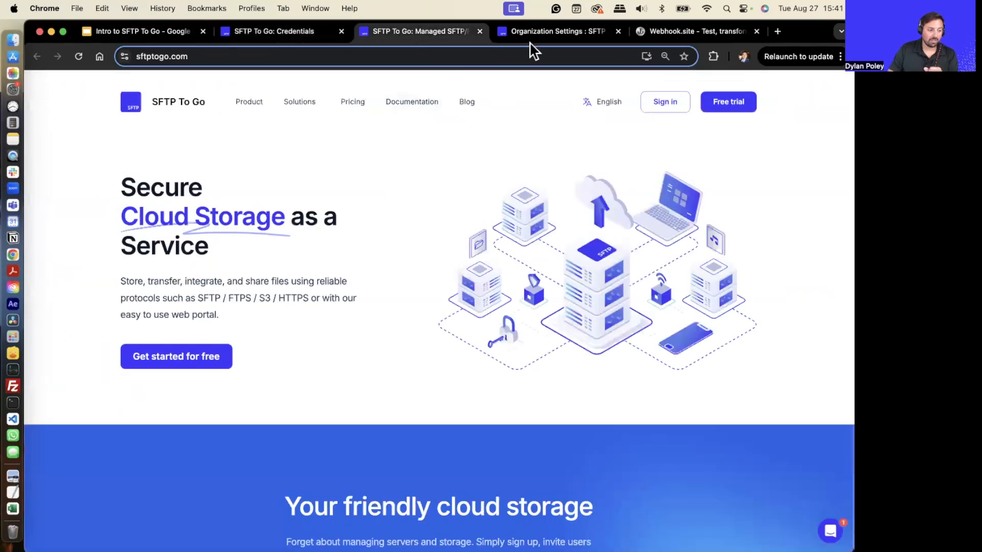
pyautogui.click(479, 31)
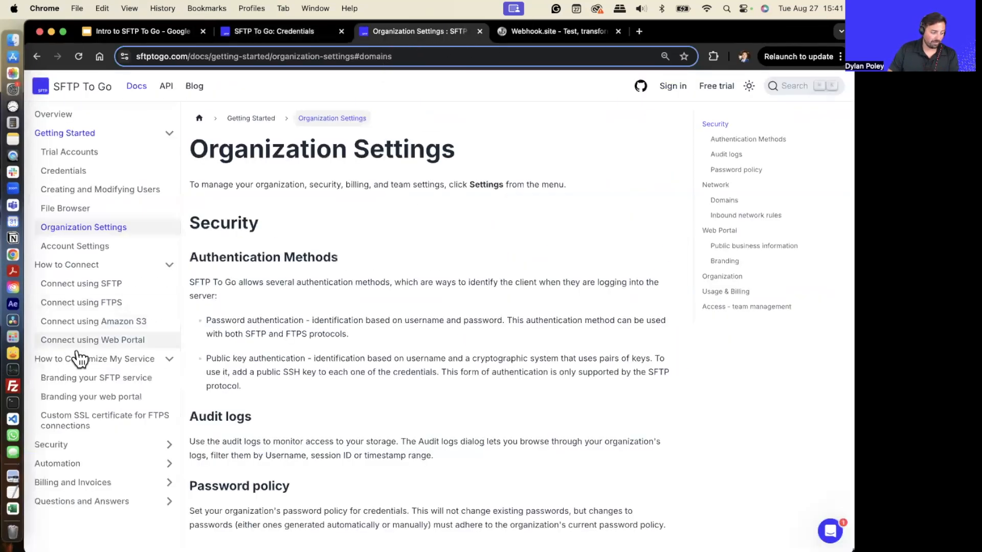
pyautogui.click(51, 444)
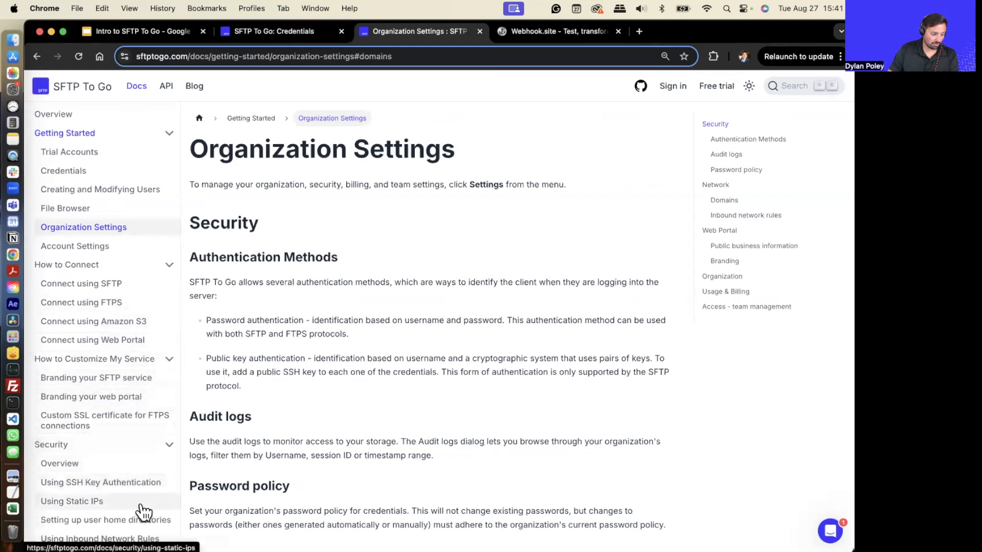
pyautogui.scroll(-3, 139, 509)
pyautogui.scroll(-1, 97, 393)
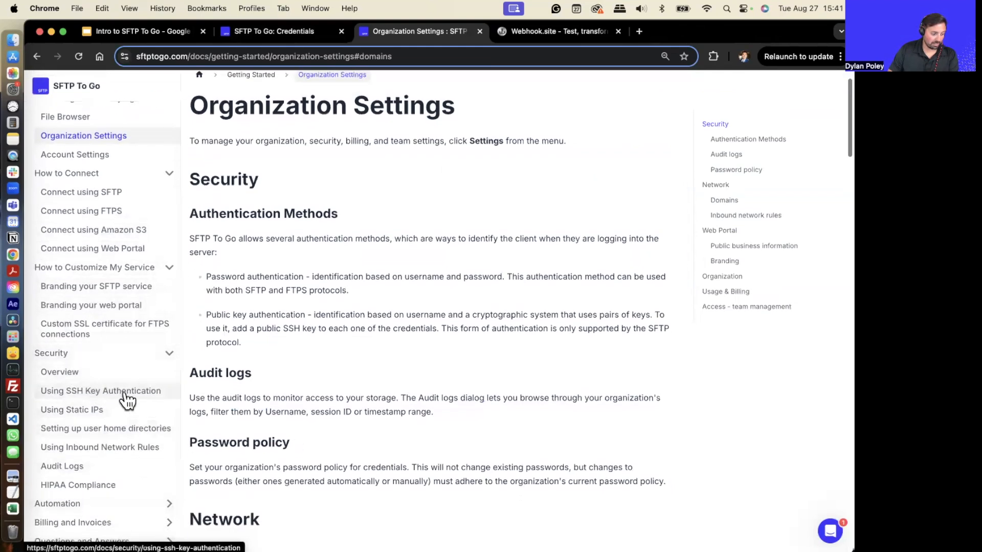
pyautogui.click(122, 393)
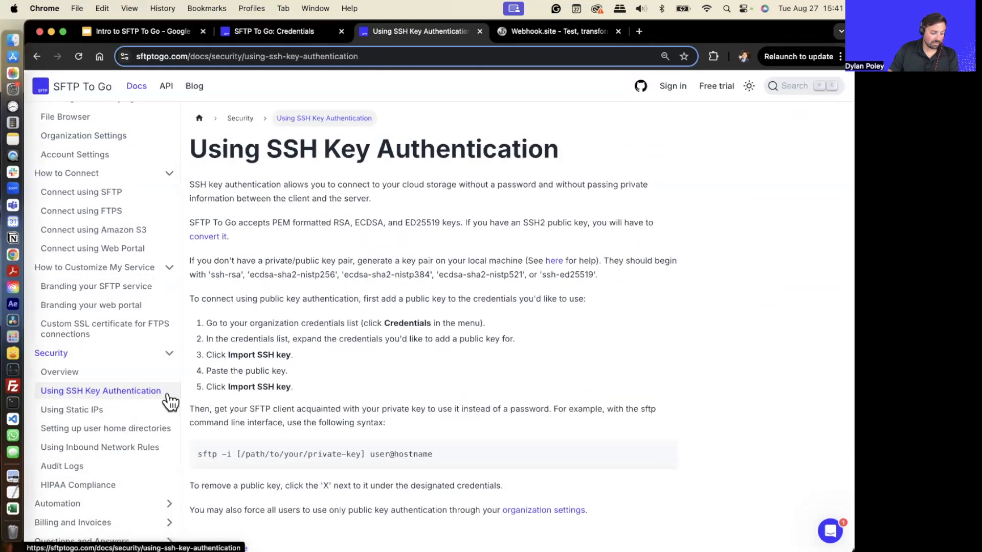
# - Review the SSH key authentication page and go back to the Root credentials' inbound rules section
pyautogui.scroll(-3, 281, 230)
pyautogui.scroll(1, 308, 253)
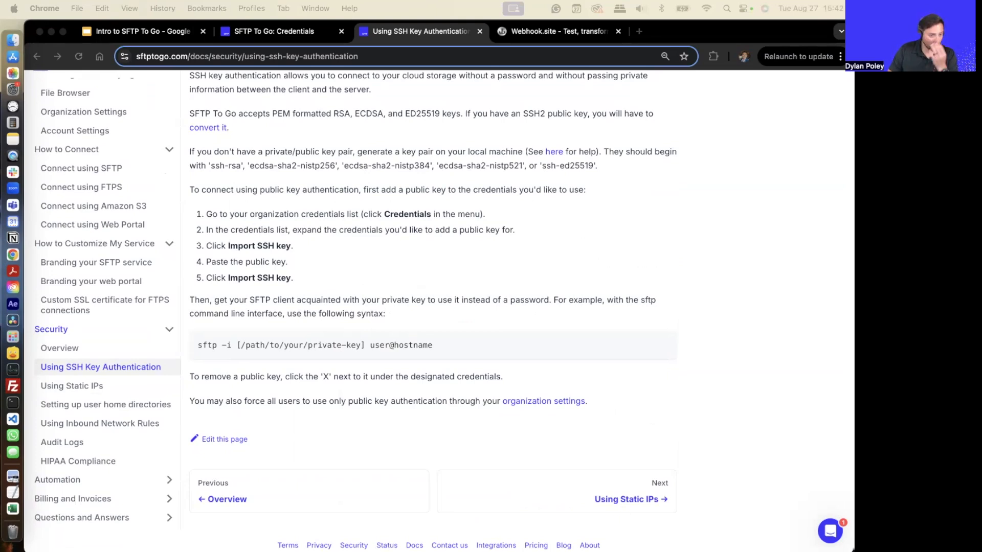
pyautogui.scroll(2, 396, 317)
pyautogui.click(313, 32)
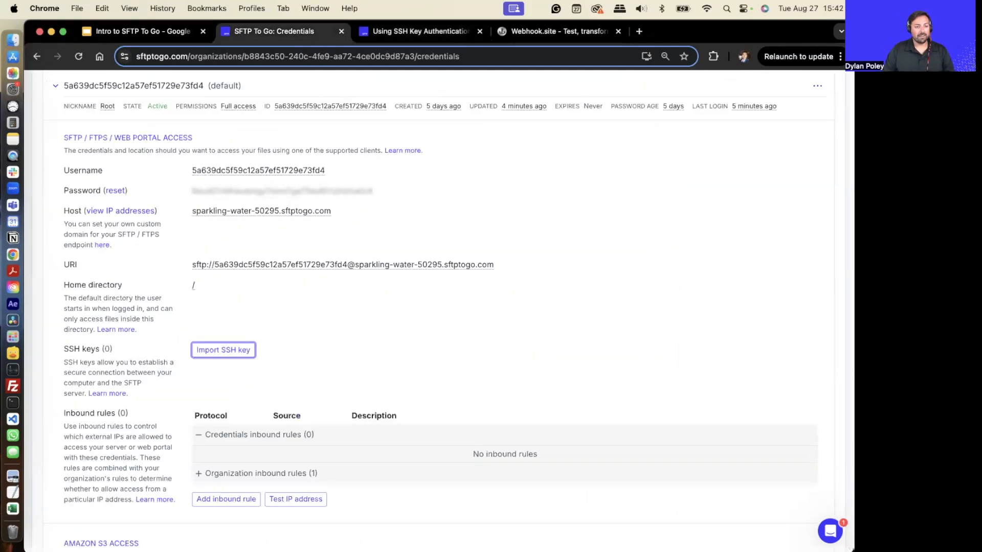
pyautogui.scroll(-1, 357, 353)
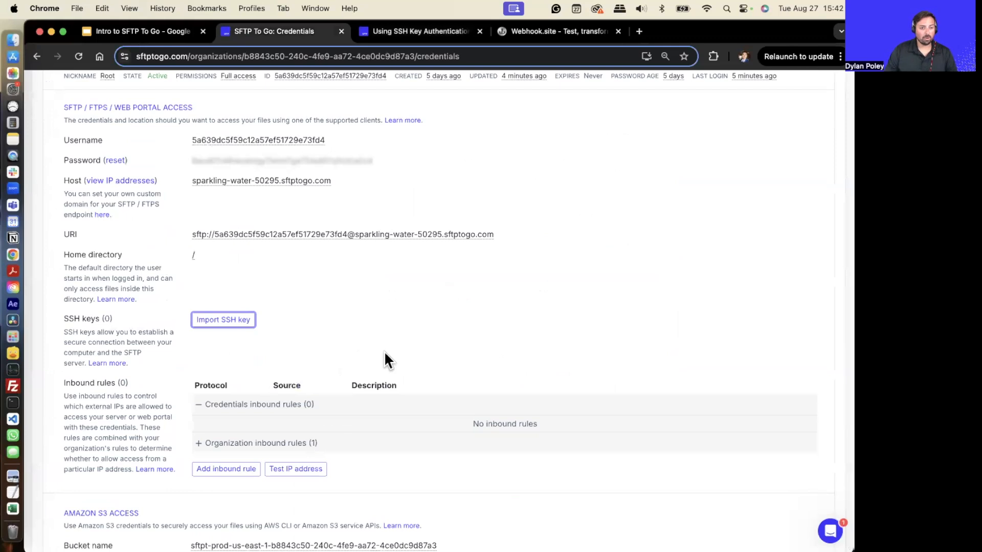
pyautogui.scroll(-2, 386, 353)
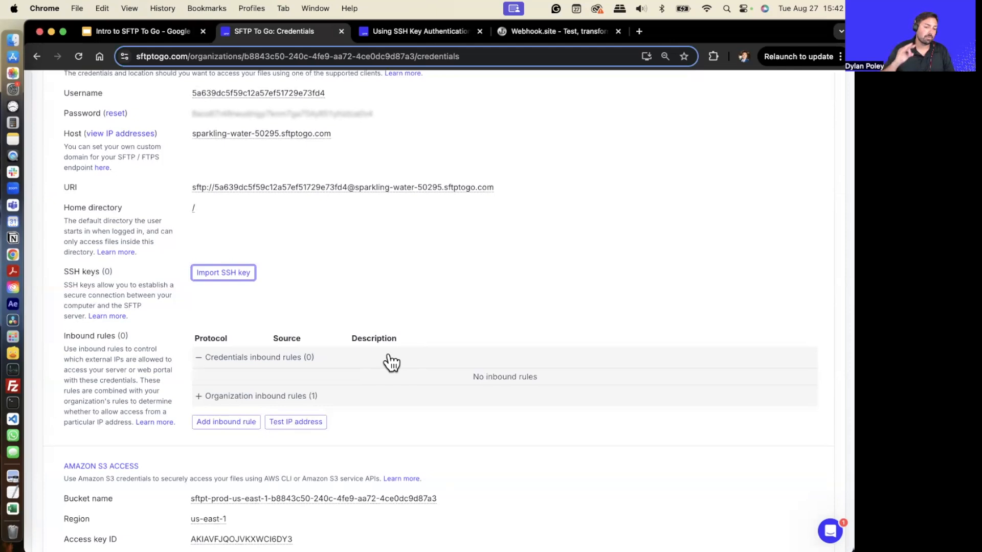
pyautogui.click(448, 258)
pyautogui.scroll(-3, 516, 252)
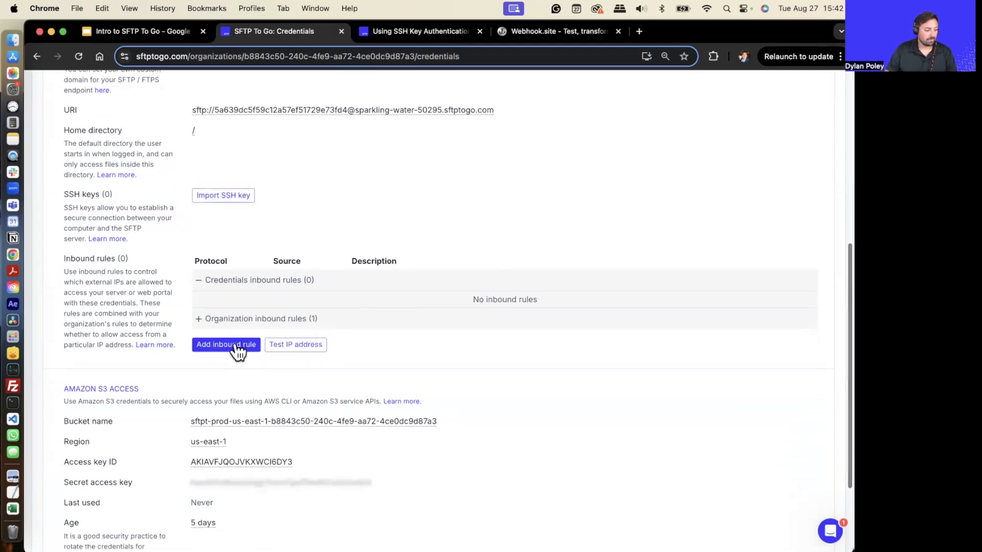
# - Explore the source and protocol options of the Add inbound rule dialog and close it
pyautogui.click(223, 353)
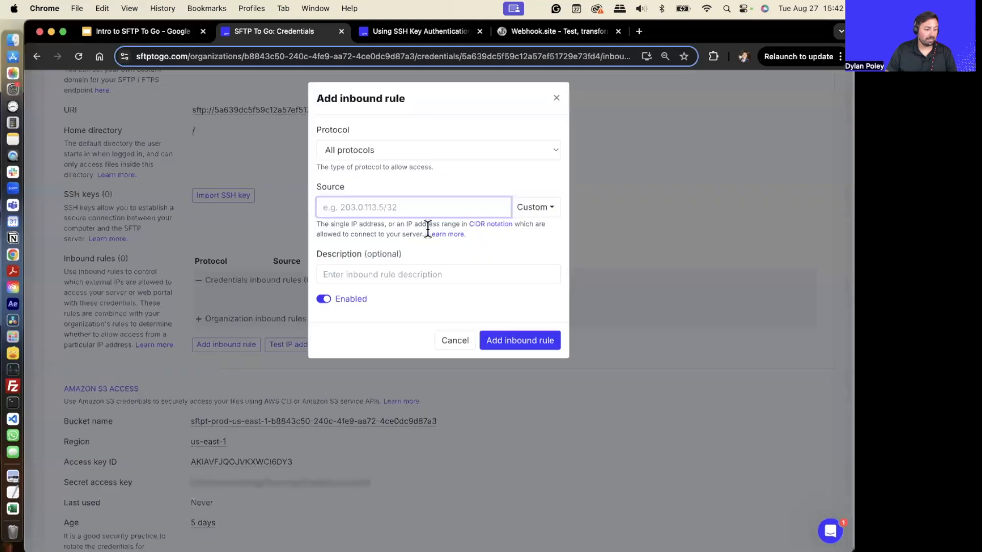
pyautogui.click(532, 215)
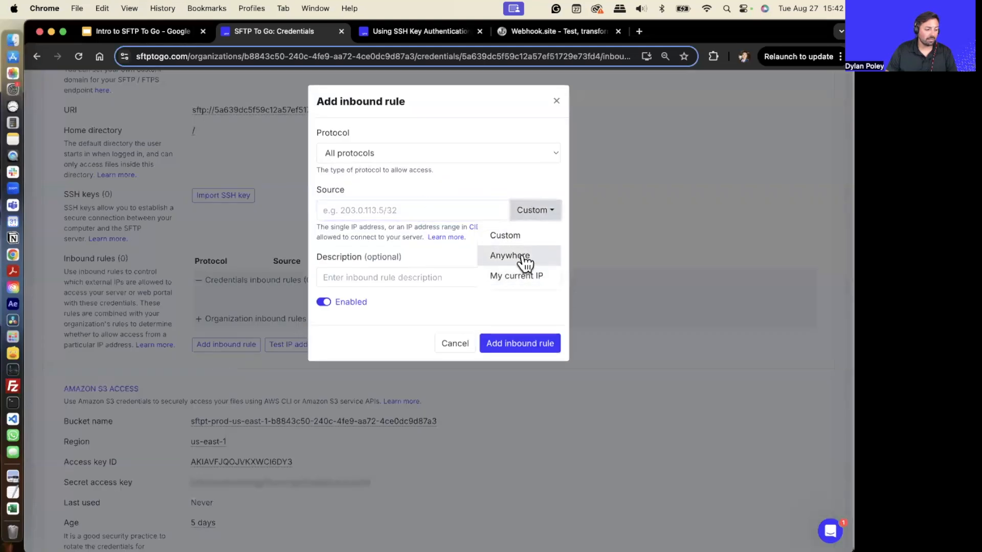
pyautogui.click(404, 215)
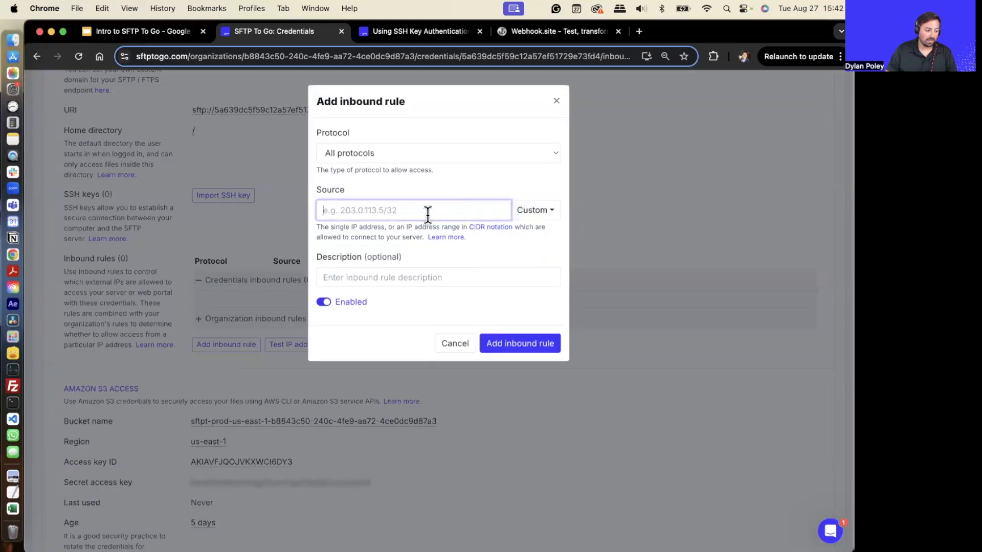
pyautogui.click(512, 215)
pyautogui.click(452, 154)
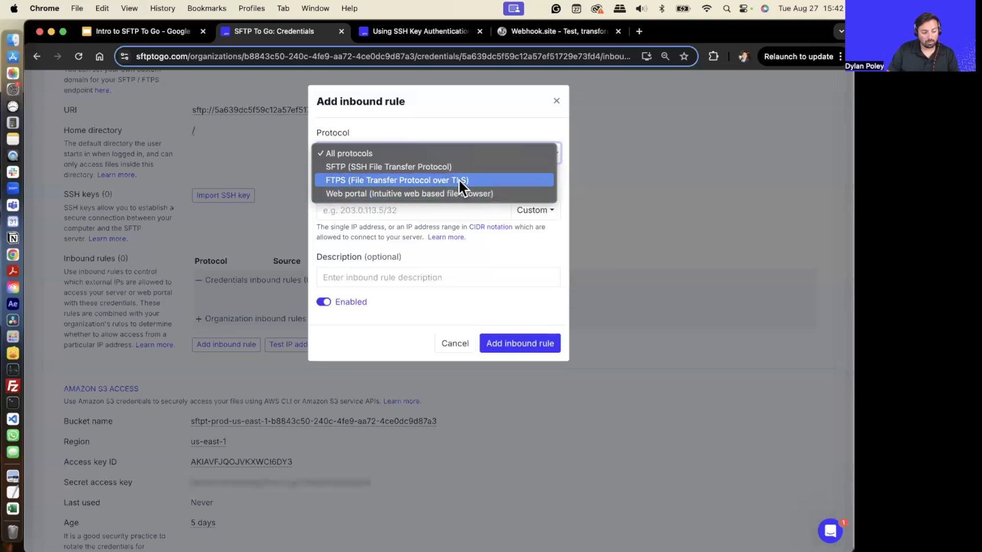
pyautogui.click(494, 153)
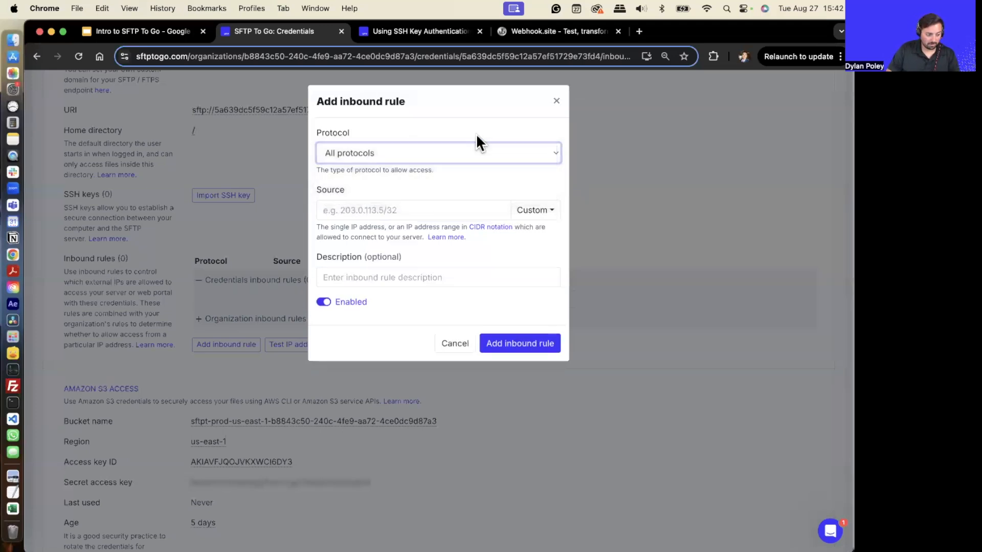
pyautogui.click(557, 100)
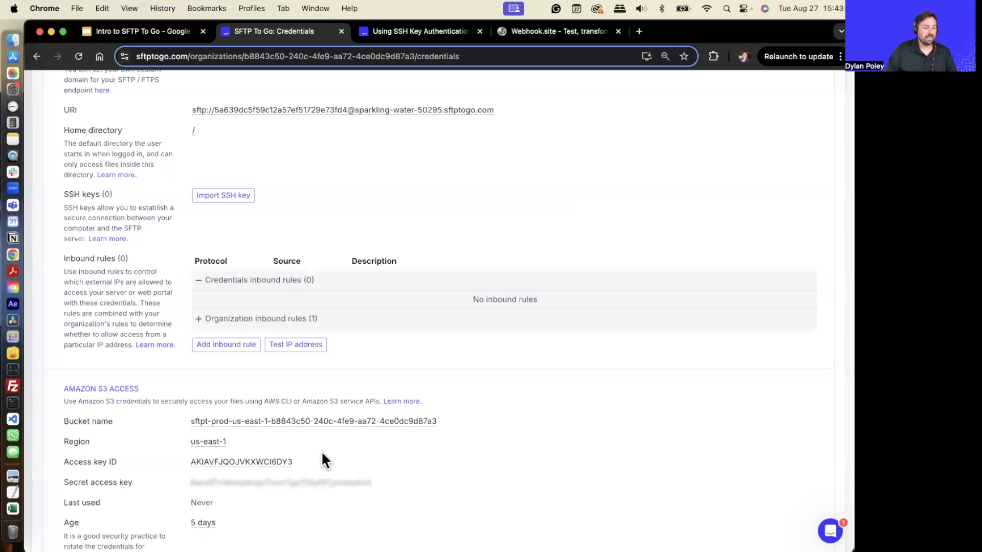
# - Open the Add credentials dialog and follow the home directory Learn more link to its documentation
pyautogui.scroll(-4, 338, 481)
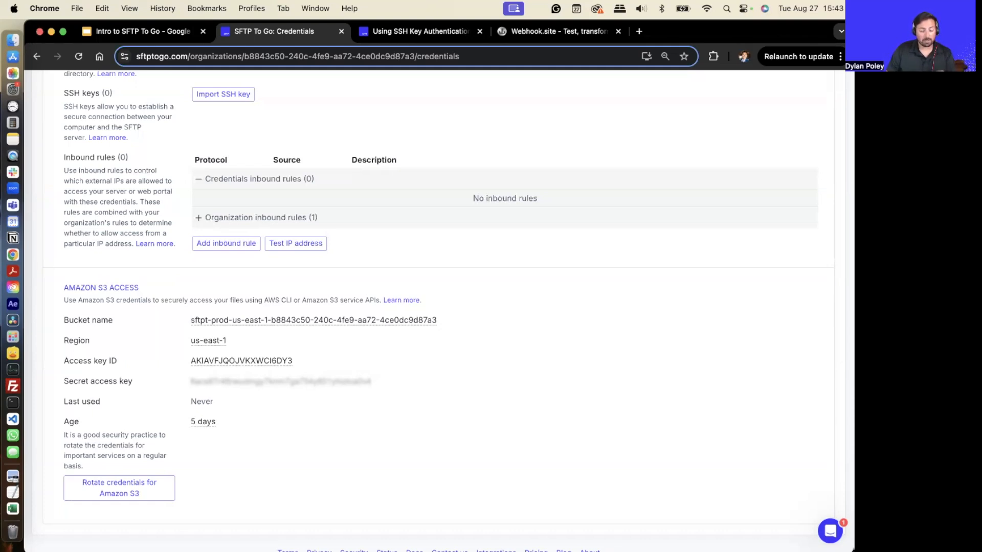
pyautogui.scroll(10, 466, 232)
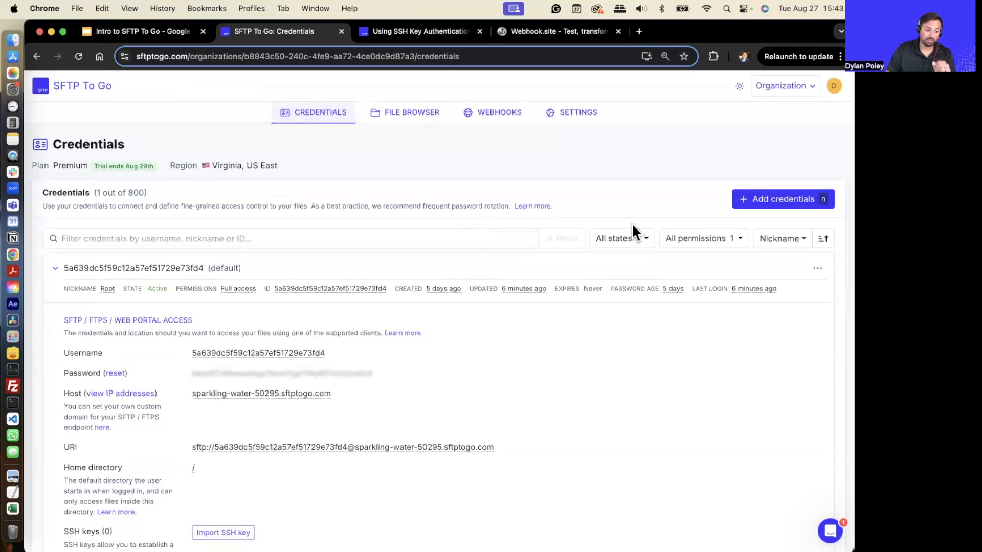
pyautogui.click(752, 200)
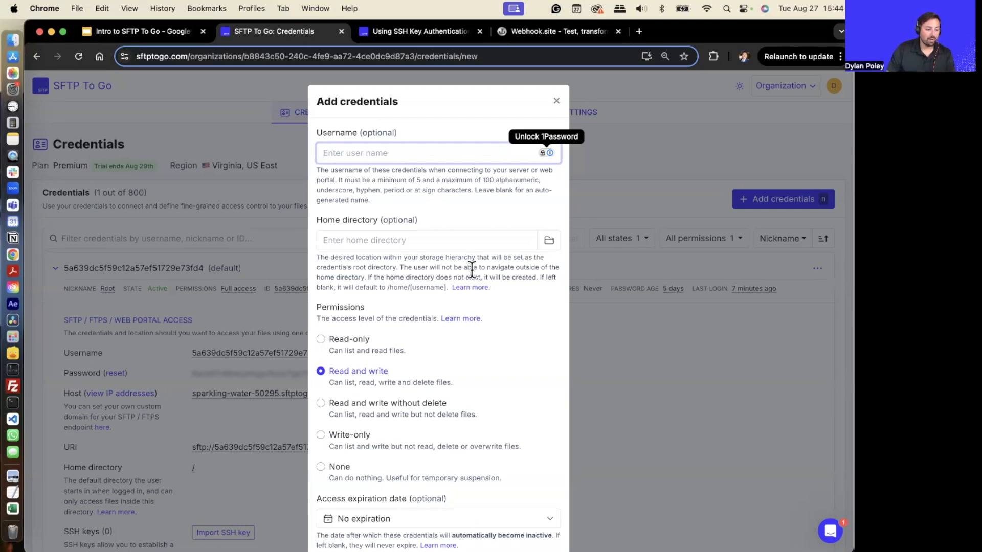
pyautogui.click(461, 241)
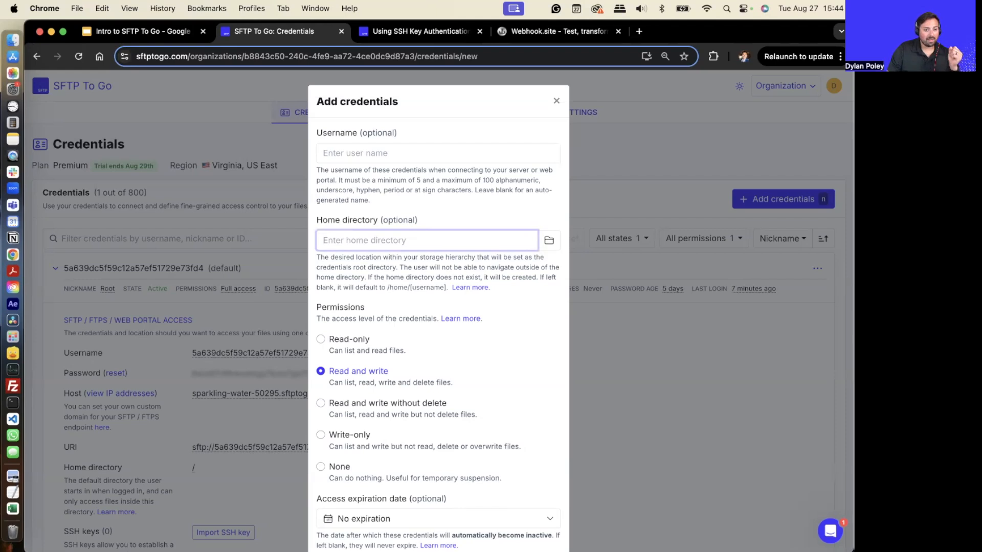
pyautogui.click(480, 288)
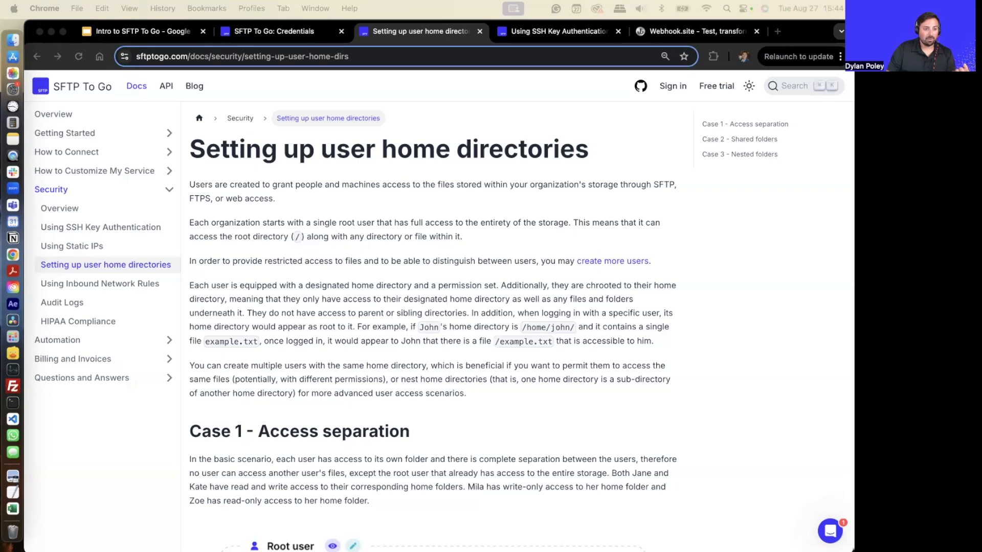
# - Read the Setting up user home directories page's access separation, shared and nested folder cases
pyautogui.scroll(-10, 376, 440)
pyautogui.scroll(6, 391, 307)
pyautogui.scroll(-2, 379, 312)
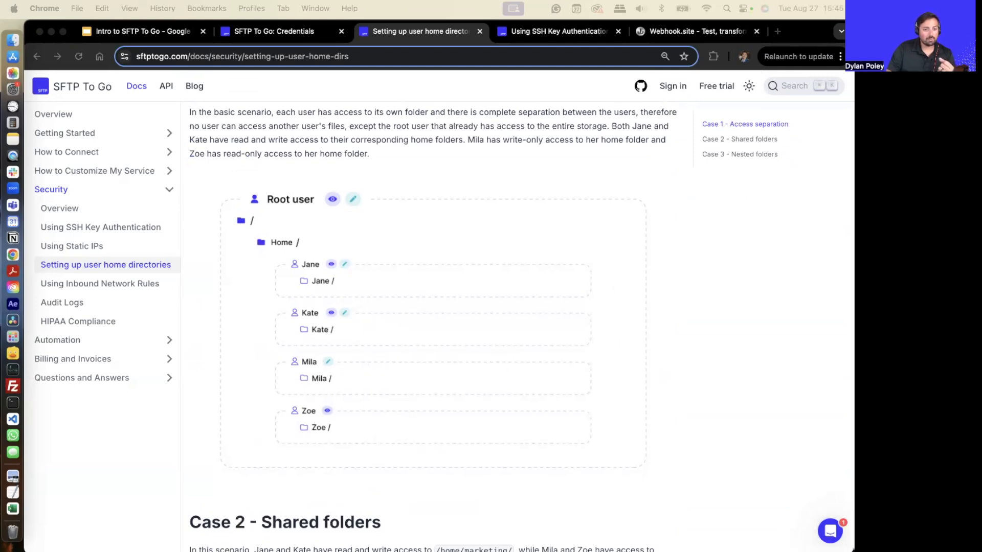
pyautogui.scroll(-7, 332, 442)
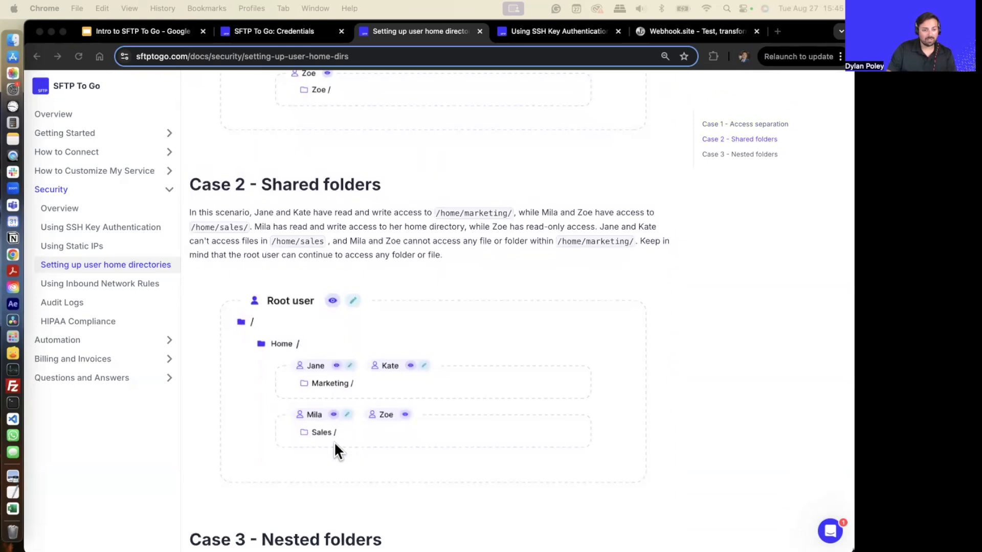
pyautogui.scroll(-7, 336, 450)
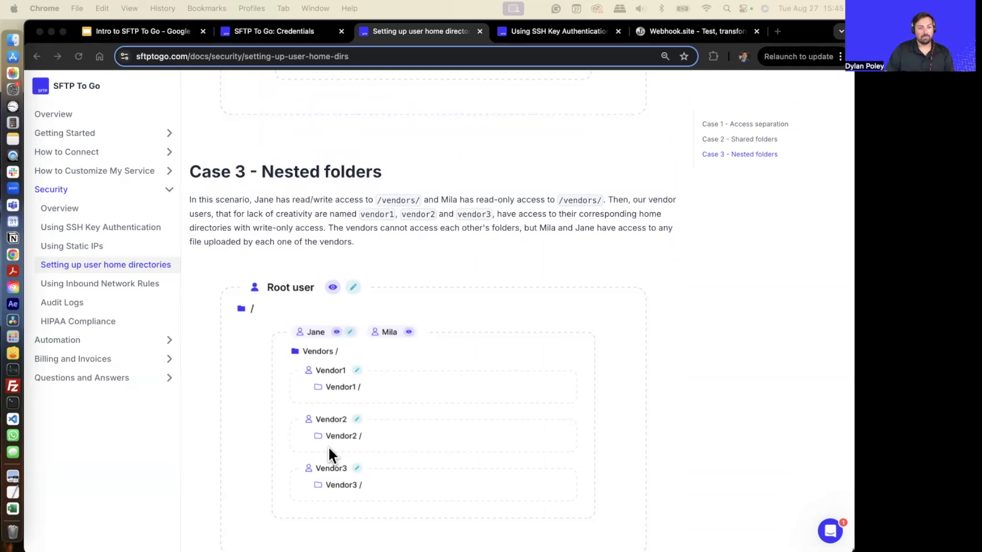
pyautogui.scroll(-1, 353, 452)
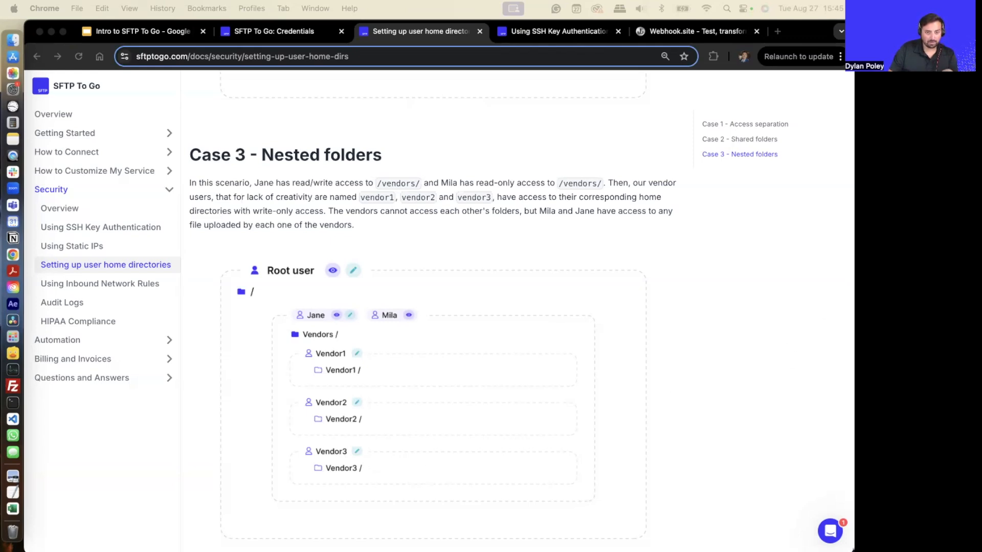
pyautogui.scroll(3, 389, 259)
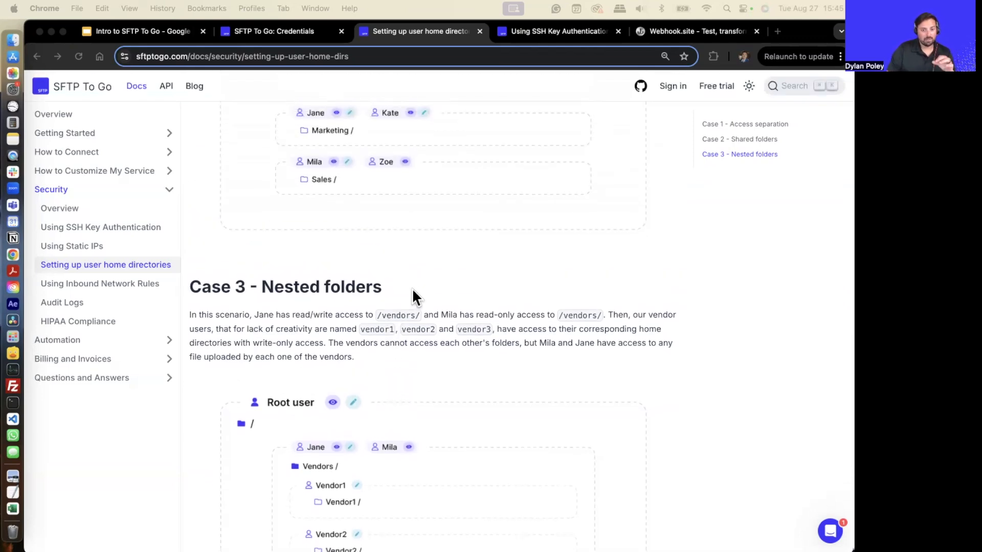
pyautogui.scroll(-7, 309, 373)
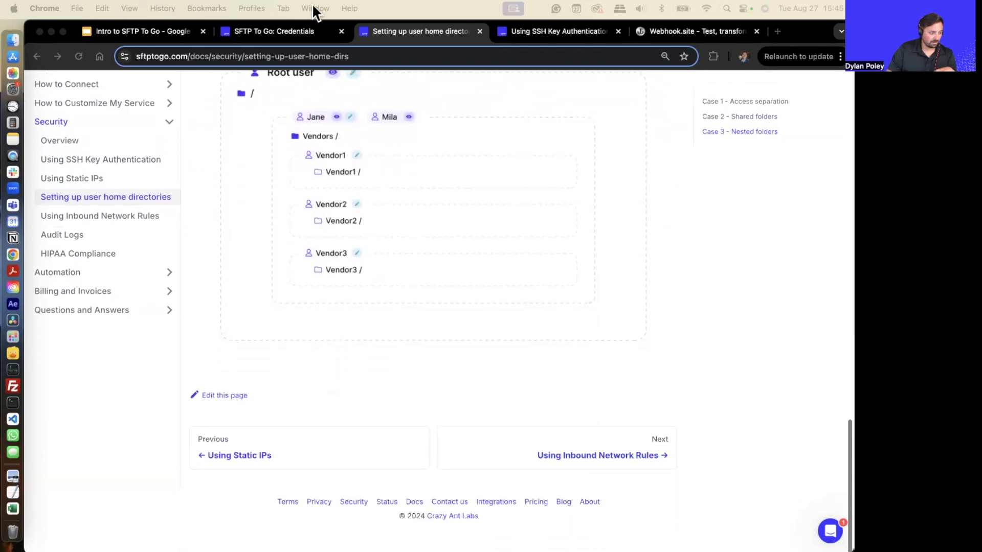
# - Back in the Add credentials dialog, set the home directory to a folder named for the user under /home/sales/
pyautogui.click(286, 32)
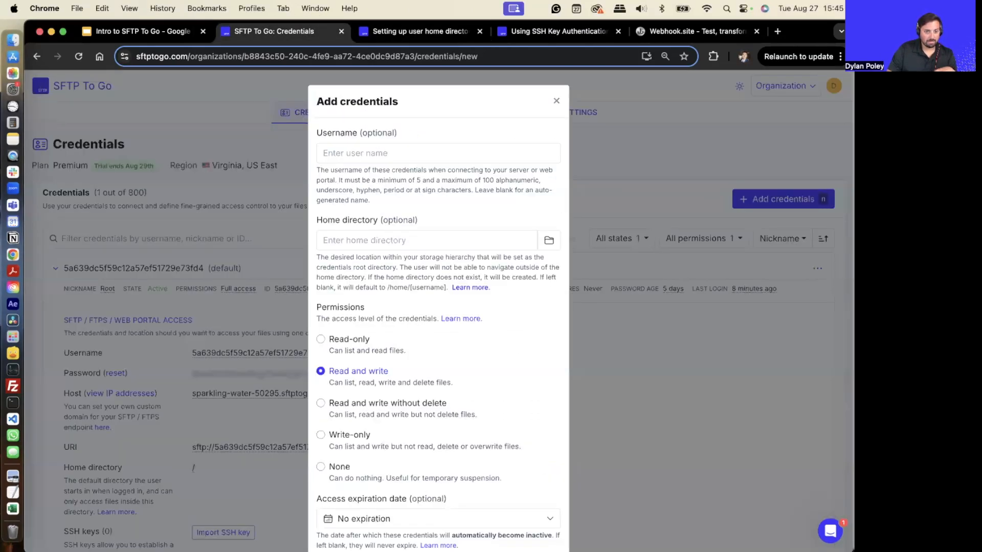
pyautogui.click(415, 241)
pyautogui.write('/home/slaes')
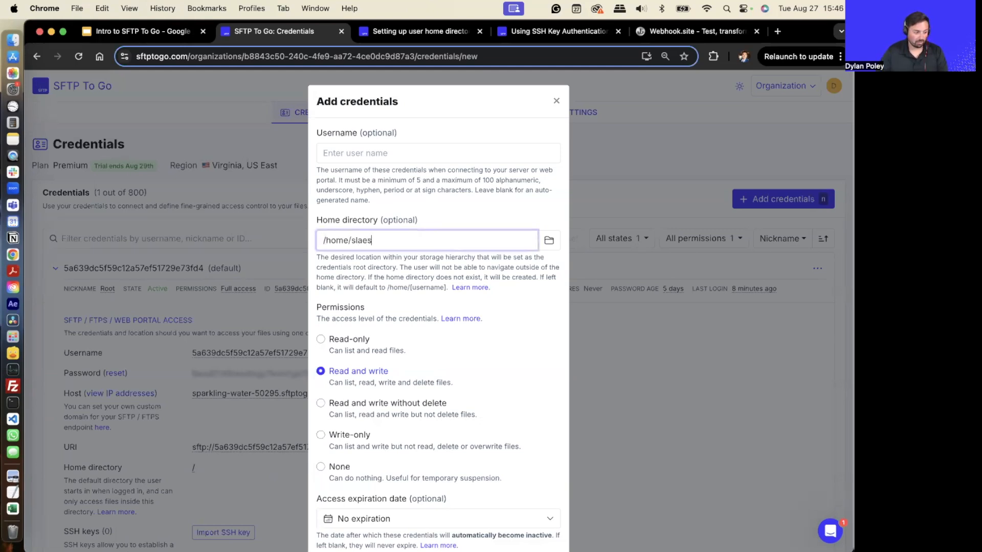
pyautogui.press('BackSpace')
pyautogui.press('BackSpace')
pyautogui.press('BackSpace')
pyautogui.press('BackSpace')
pyautogui.write('a')
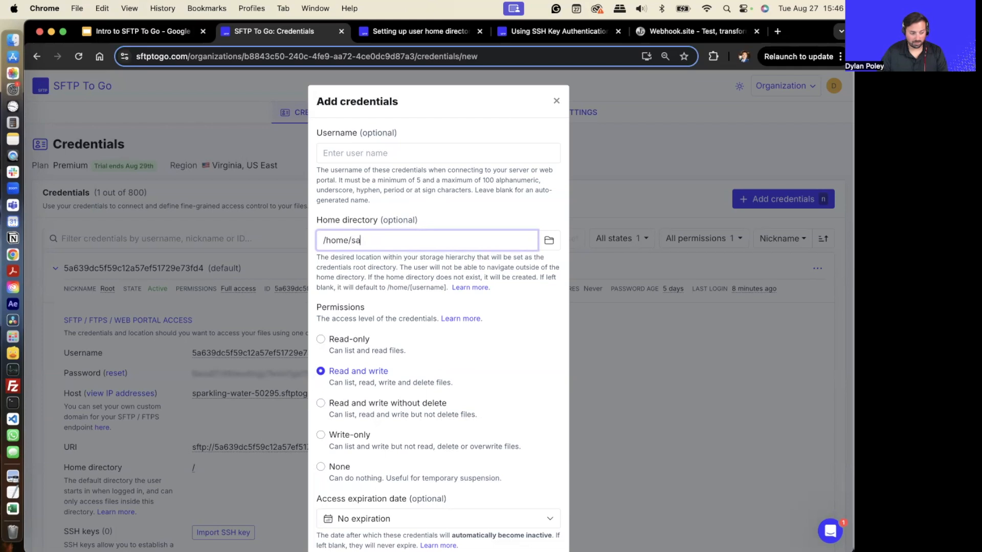
pyautogui.write('les/')
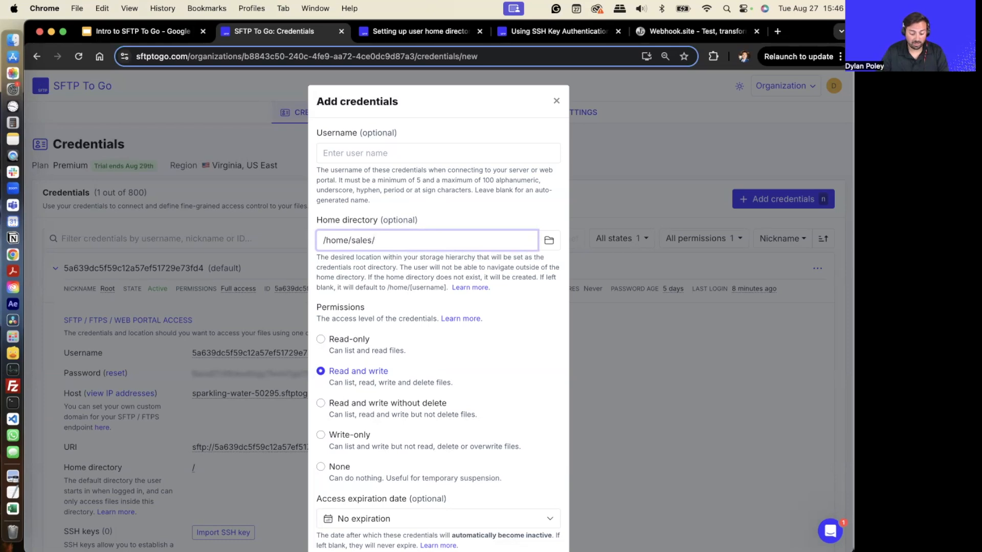
pyautogui.write('dylan')
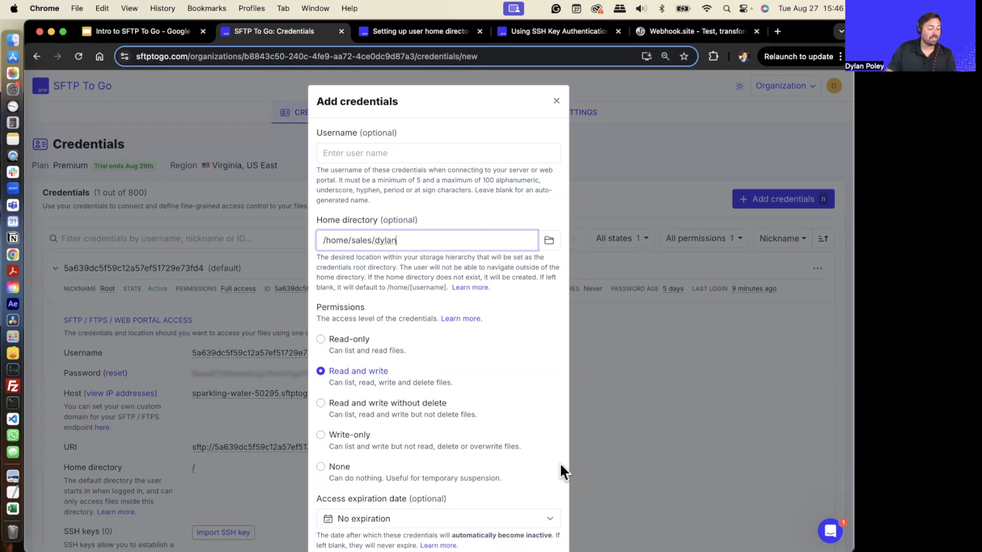
# - Review the remaining credential options and enter a username made of the user's first name plus -Demo
pyautogui.scroll(-2, 458, 422)
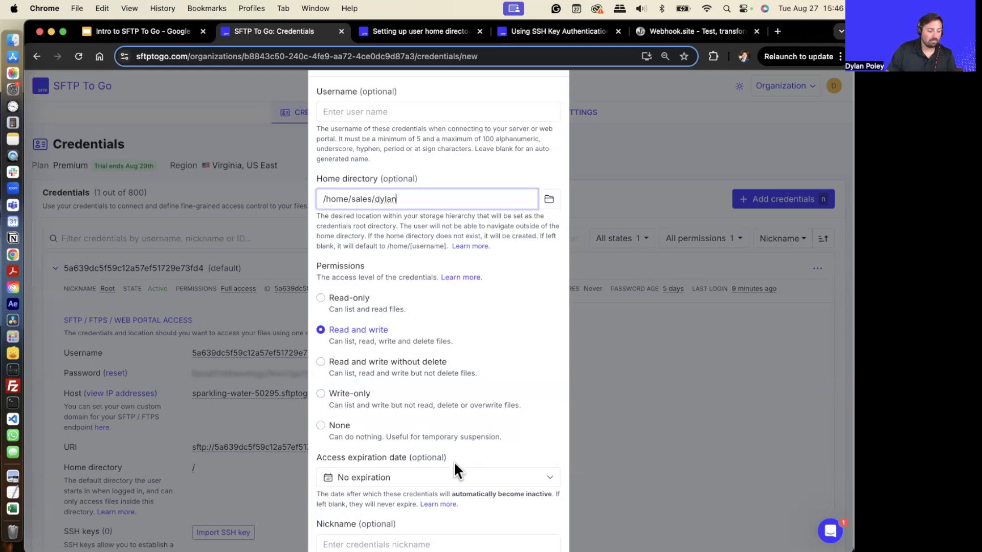
pyautogui.scroll(-2, 478, 458)
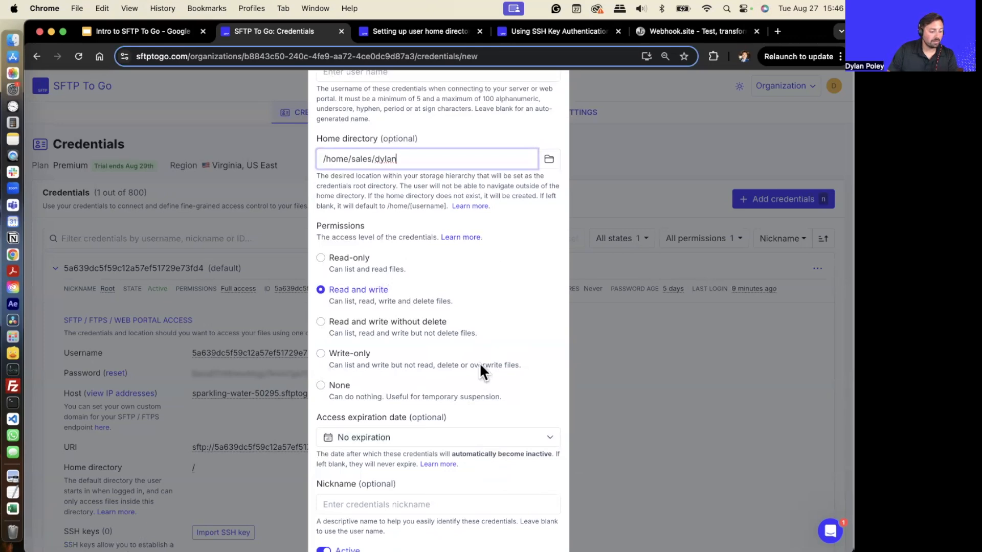
pyautogui.scroll(-3, 483, 358)
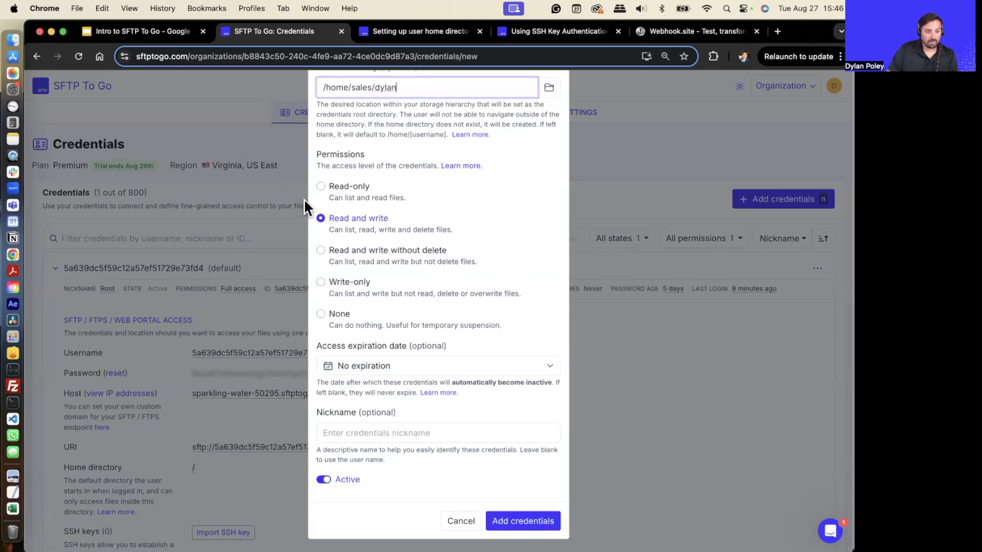
pyautogui.scroll(6, 415, 259)
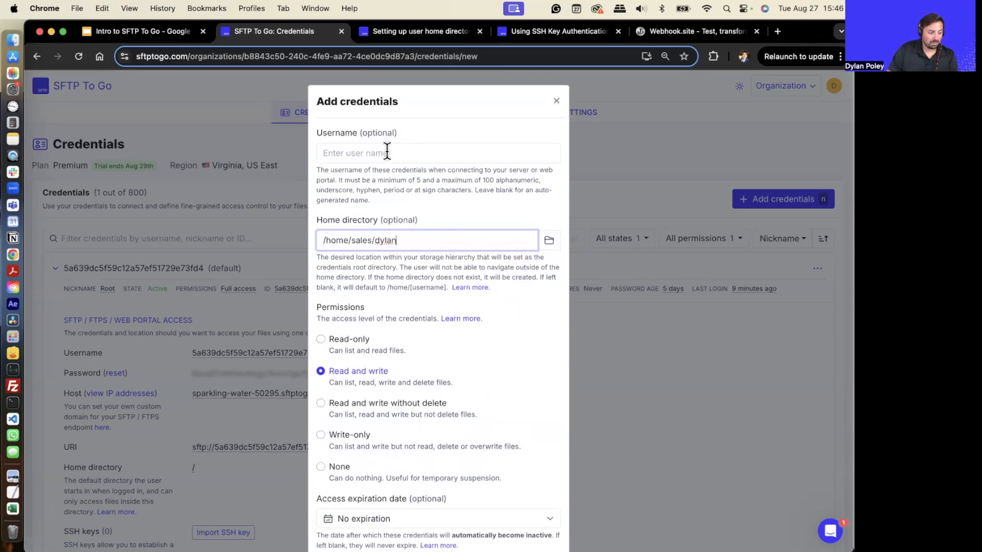
pyautogui.click(387, 152)
pyautogui.write('Dylan')
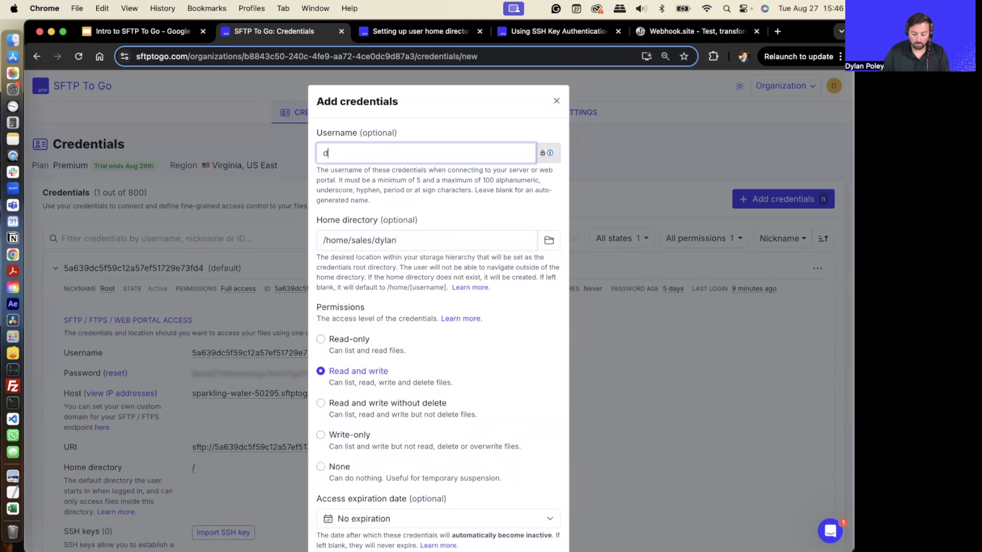
pyautogui.write('-Demo')
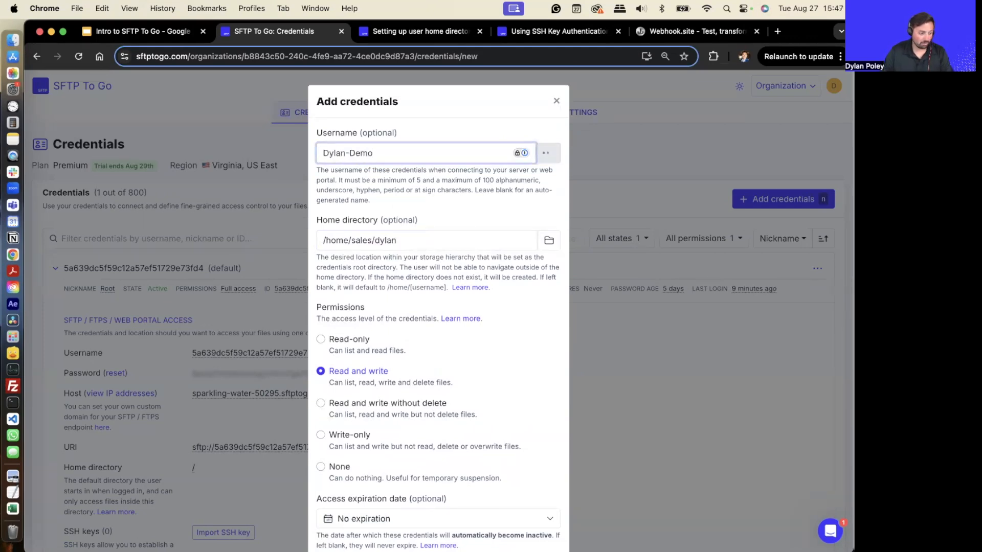
# - Change the home directory to a folder named for the user under /home/demo/
pyautogui.scroll(-3, 462, 329)
pyautogui.click(371, 153)
pyautogui.moveTo(352, 154); pyautogui.dragTo(422, 153)
pyautogui.write('demo/dylan')
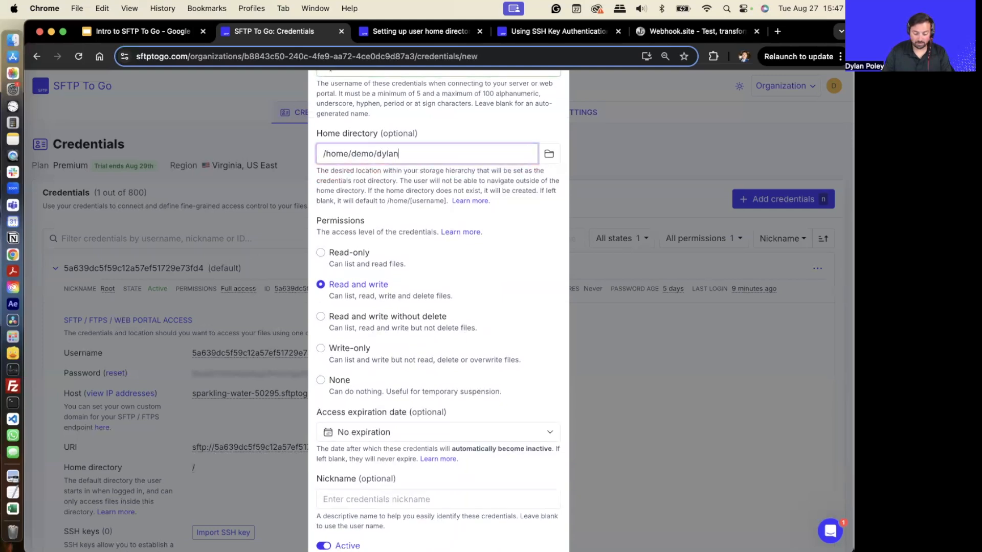
pyautogui.scroll(-2, 420, 159)
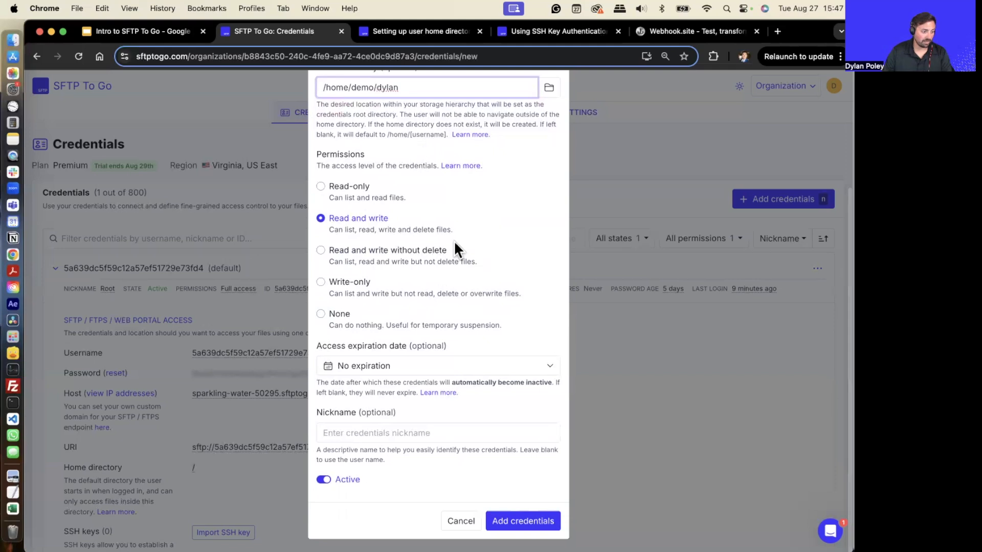
# - Save the new credentials and expand the Dylan-Demo entry to review its connection details and home directory
pyautogui.click(525, 520)
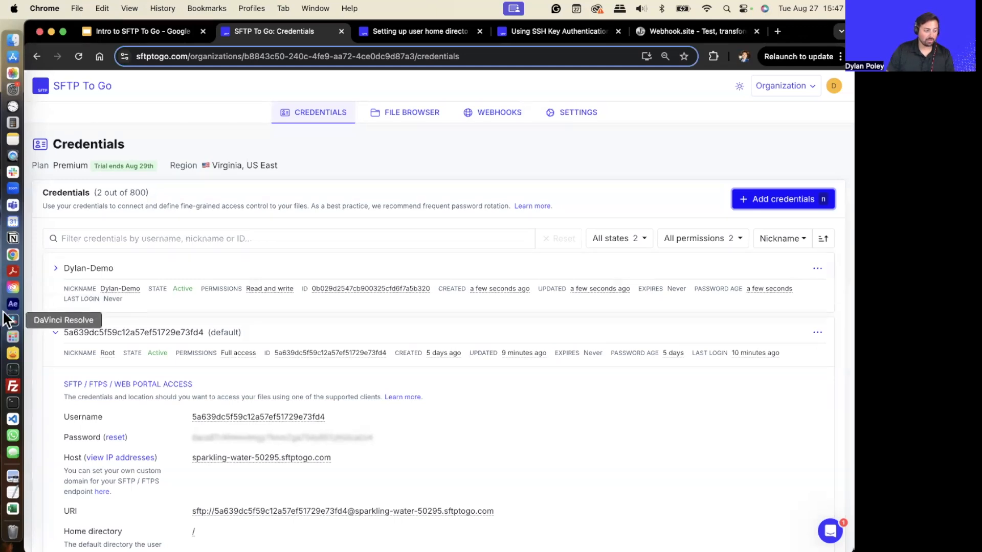
pyautogui.click(57, 269)
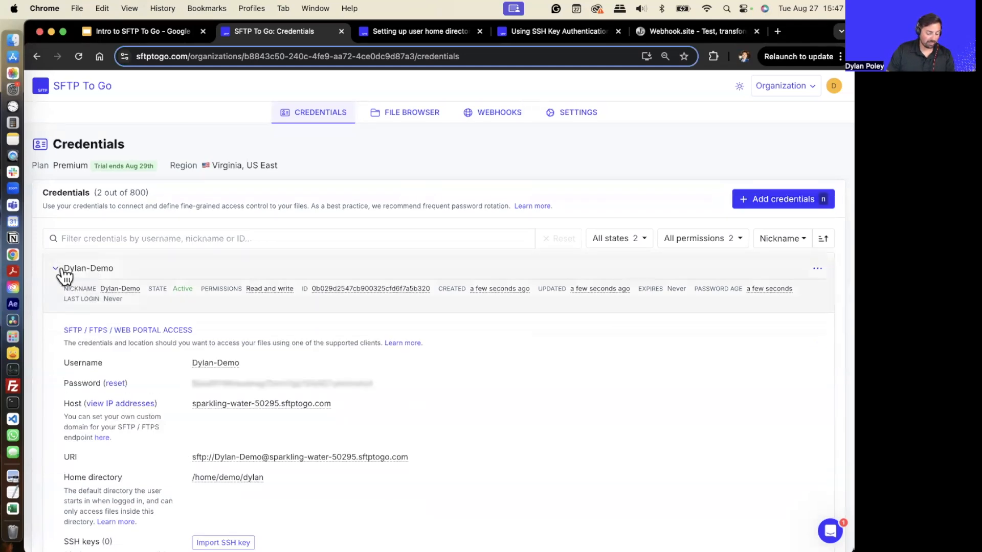
pyautogui.scroll(-5, 280, 368)
pyautogui.scroll(-2, 220, 289)
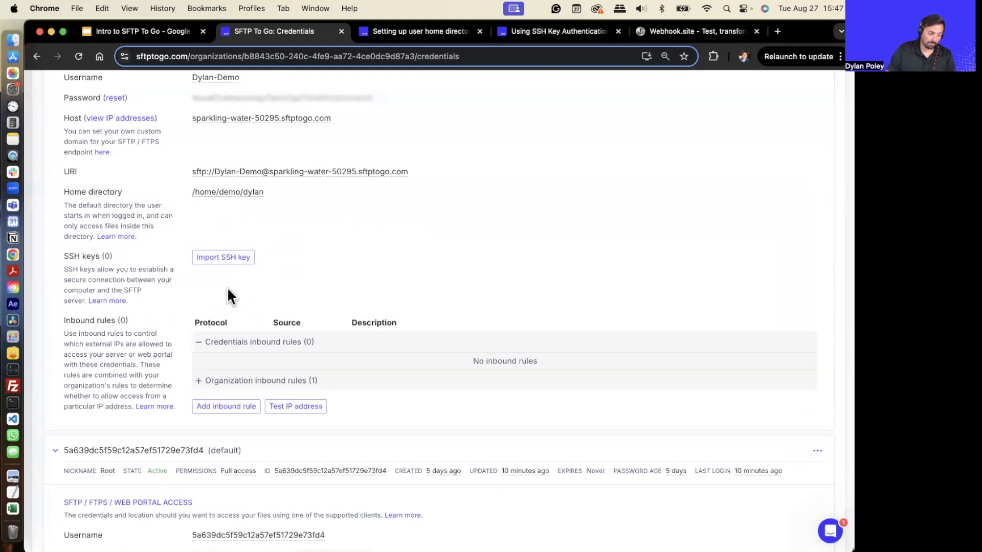
pyautogui.scroll(-4, 228, 291)
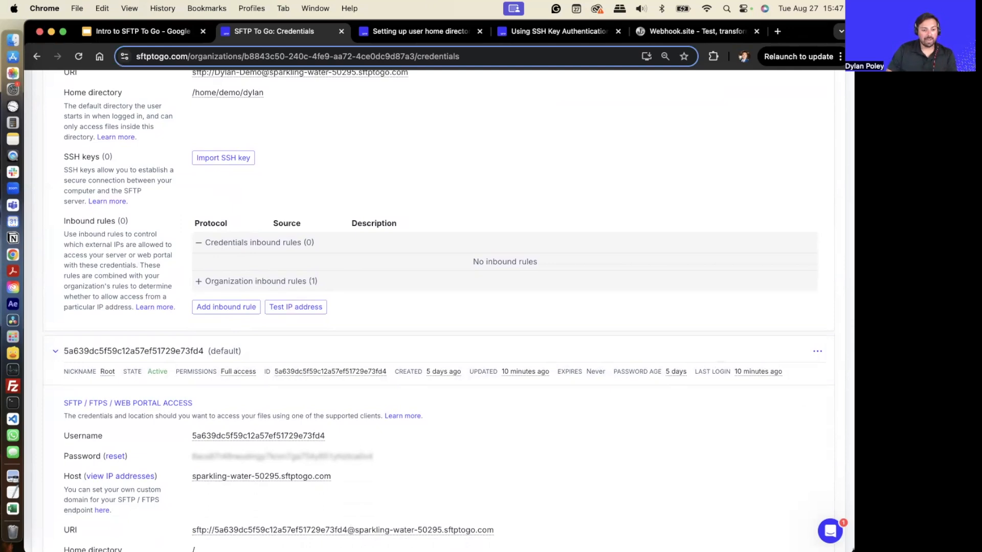
pyautogui.scroll(7, 284, 299)
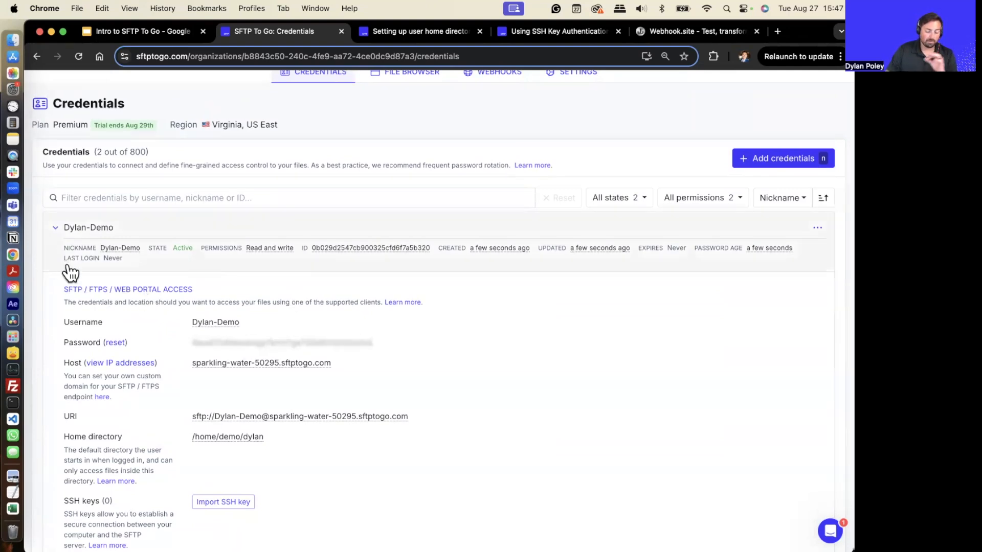
pyautogui.click(56, 230)
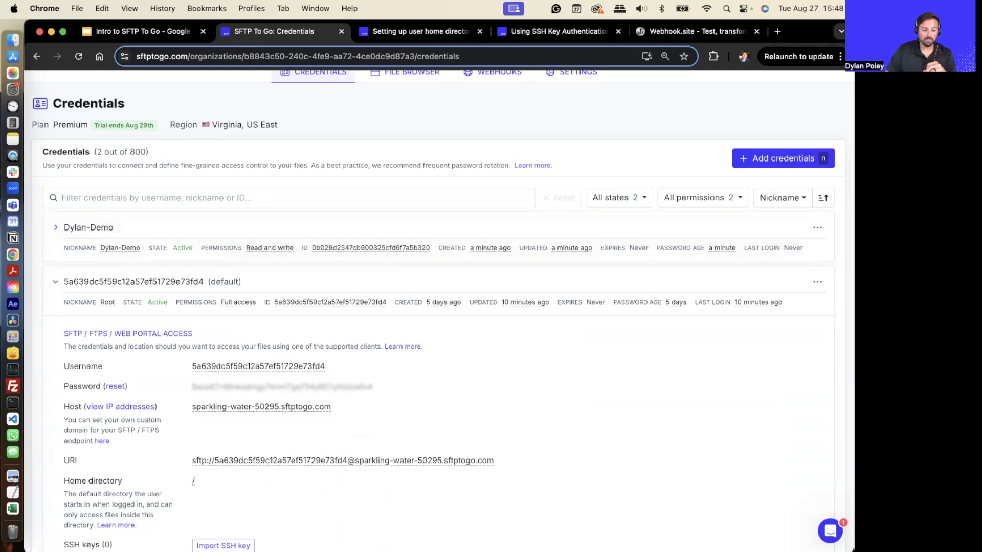
# - Try setting a custom password for the Dylan-Demo credentials, clearing the password field and cancelling the dialog
pyautogui.click(817, 228)
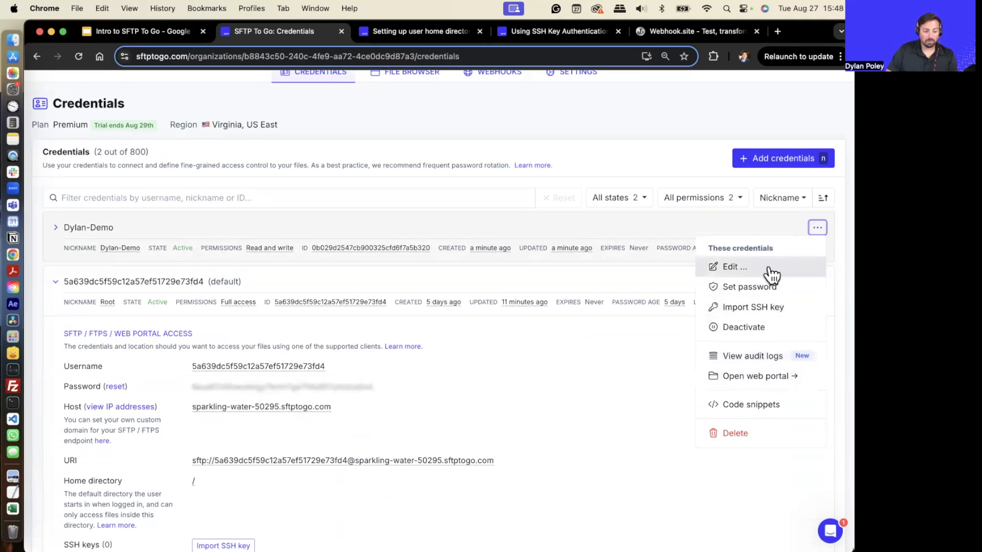
pyautogui.click(774, 289)
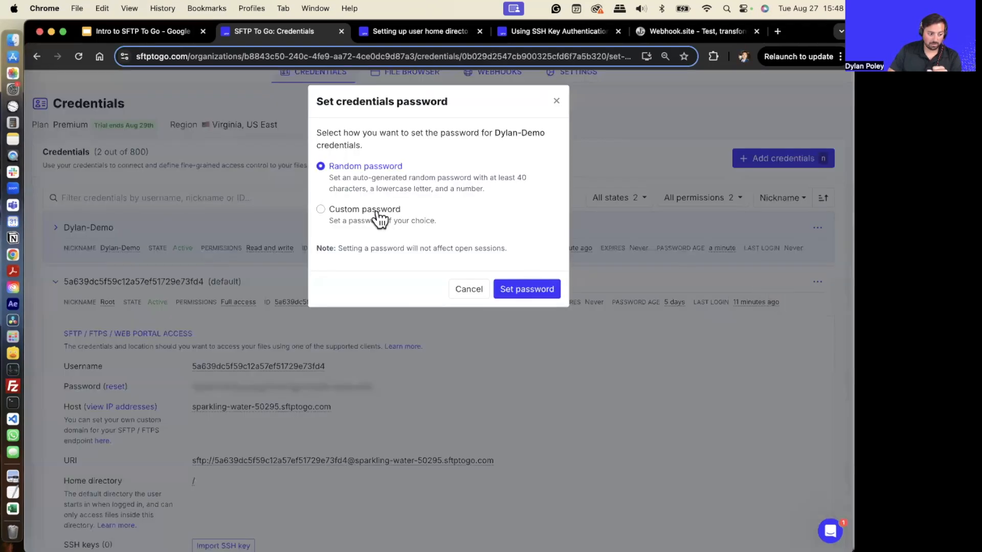
pyautogui.click(379, 219)
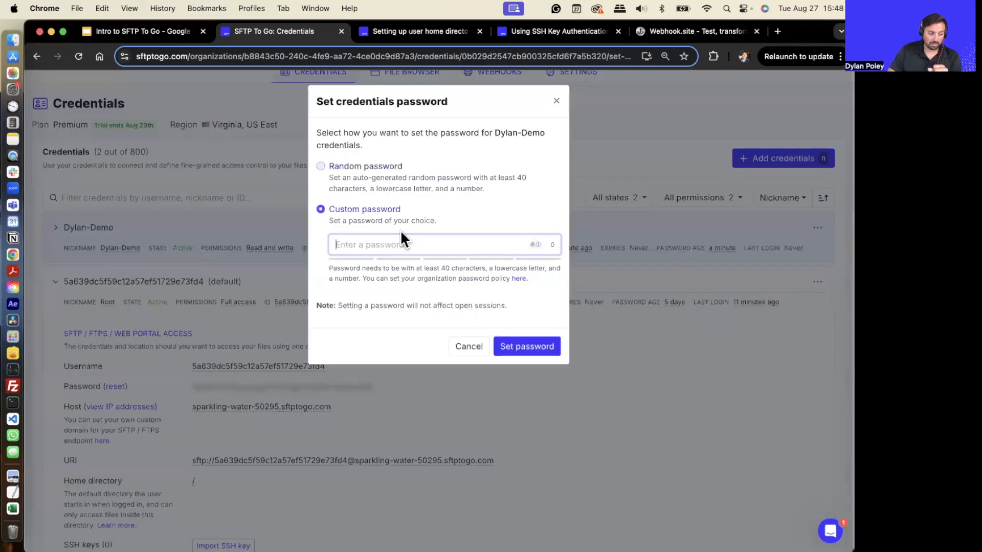
pyautogui.write('••••••••••••••••')
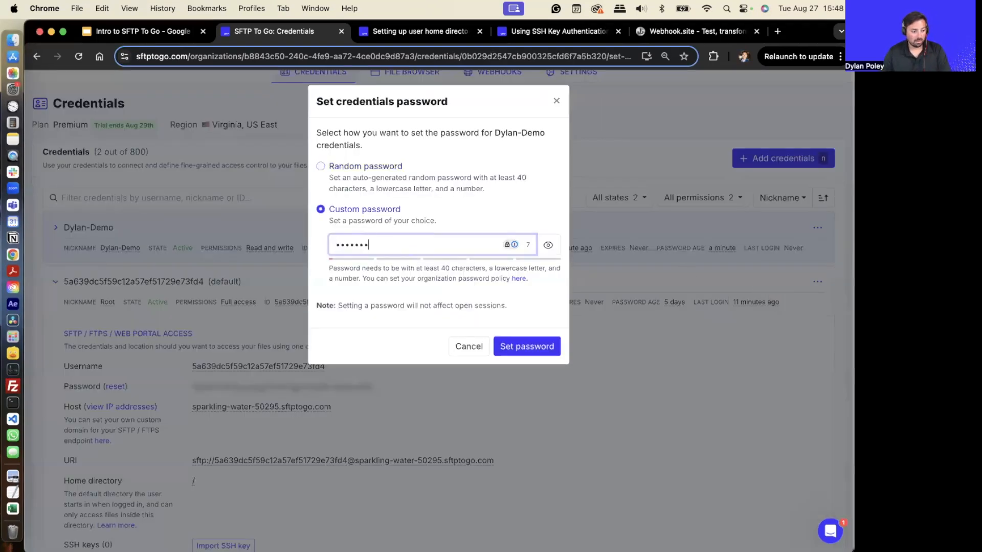
pyautogui.press('BackSpace')
pyautogui.press('BackSpace')
pyautogui.press('BackSpace')
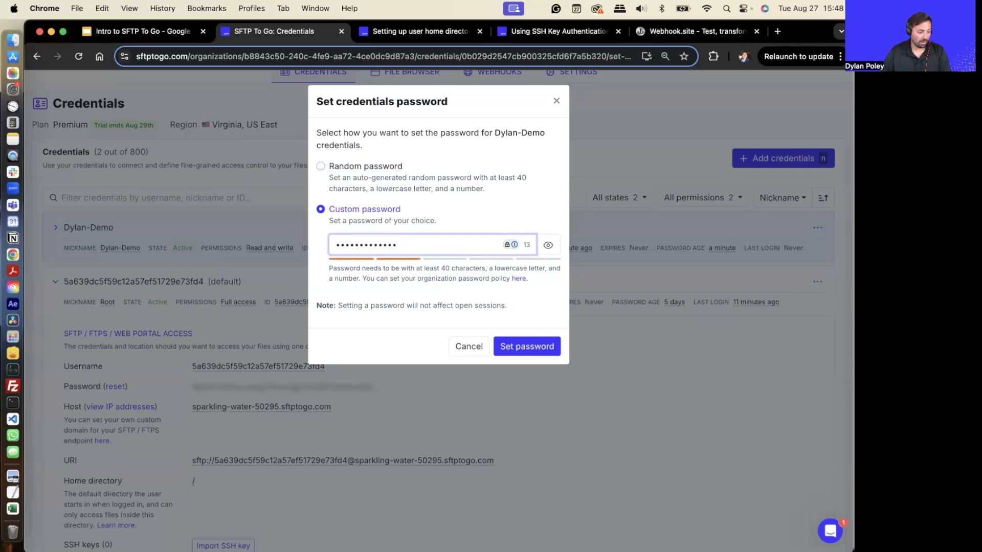
pyautogui.press('BackSpace')
pyautogui.press('BackSpace')
pyautogui.press('BackSpace')
pyautogui.press('BackSpace')
pyautogui.press('BackSpace')
pyautogui.press('BackSpace')
pyautogui.press('BackSpace')
pyautogui.press('BackSpace')
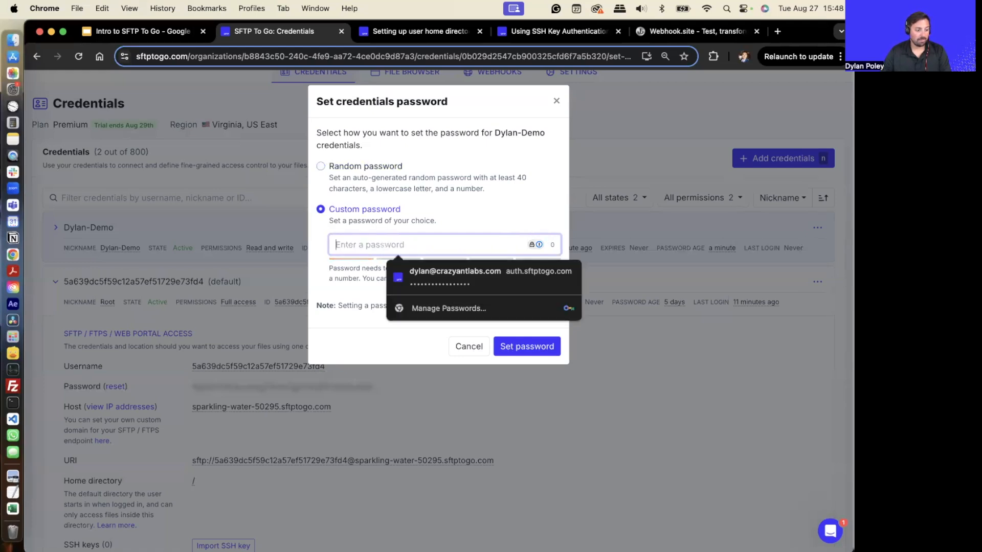
pyautogui.click(486, 351)
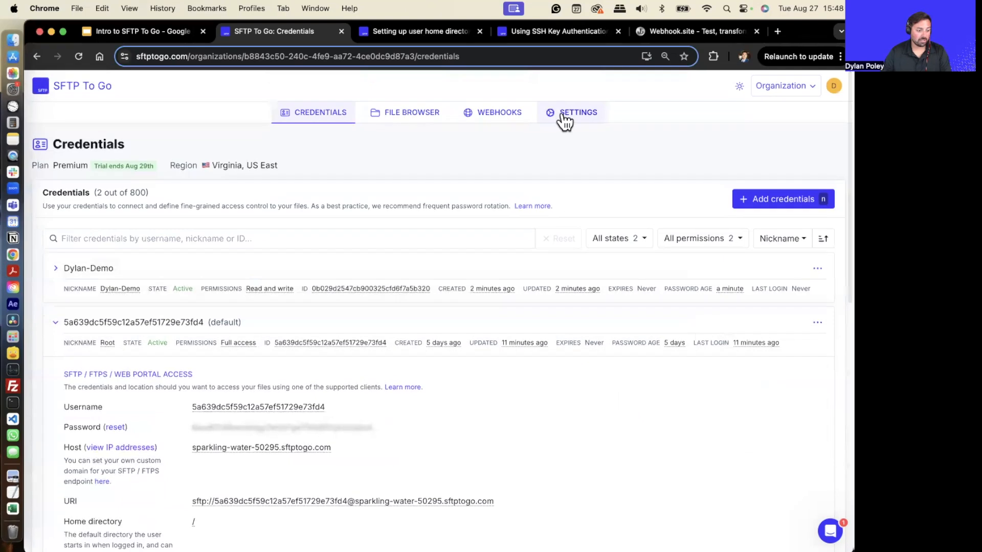
# - Open the organization Settings and expand the Password policy section to examine its custom requirements
pyautogui.click(563, 116)
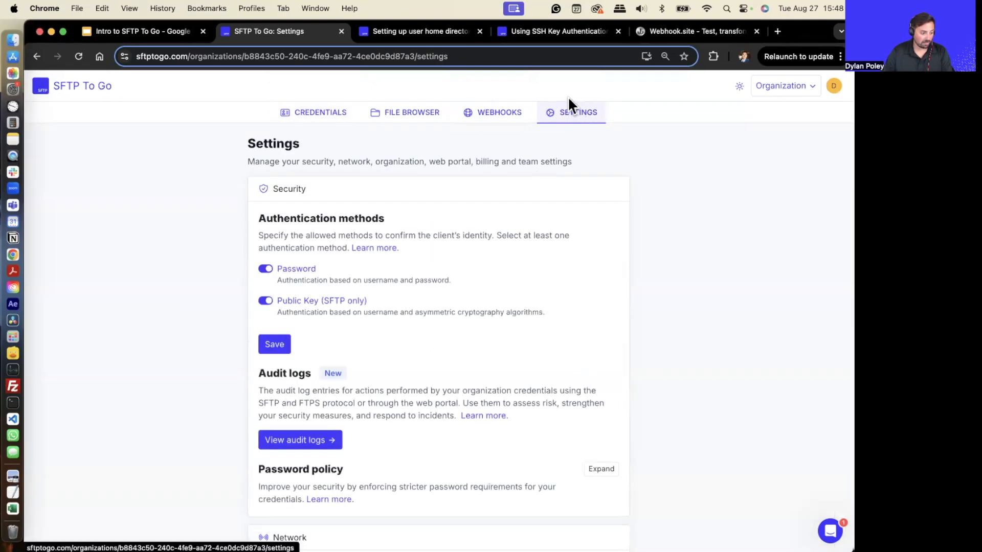
pyautogui.scroll(-5, 590, 288)
pyautogui.scroll(5, 327, 196)
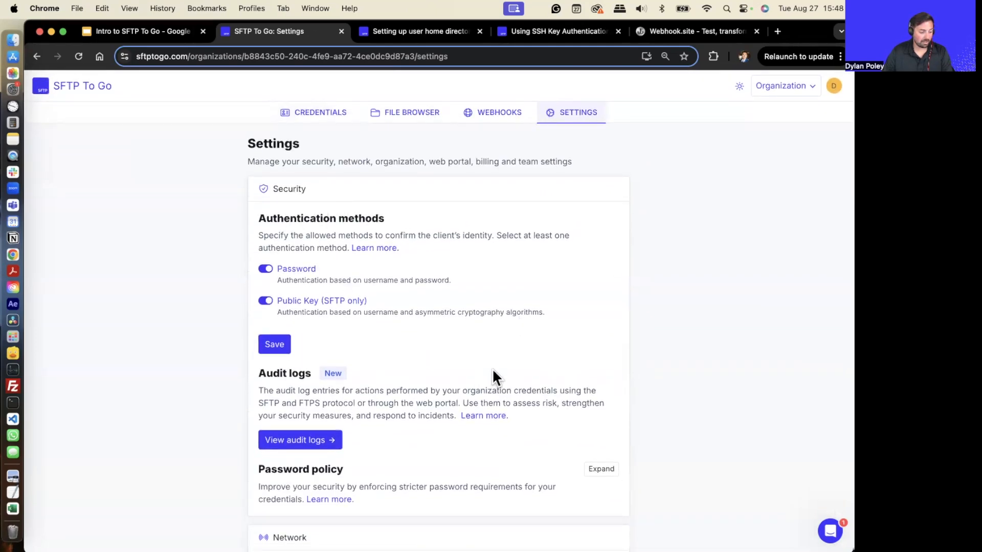
pyautogui.scroll(-5, 492, 370)
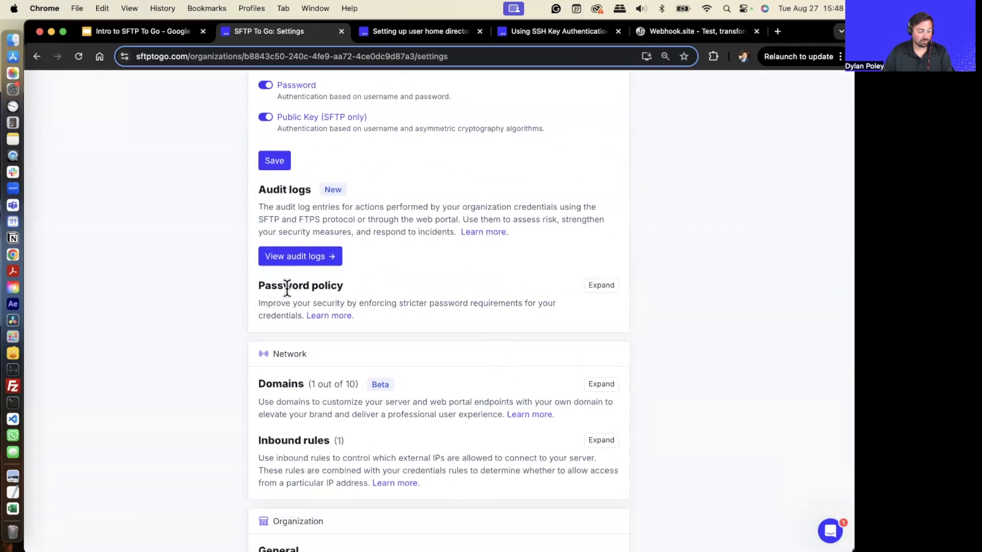
pyautogui.click(601, 286)
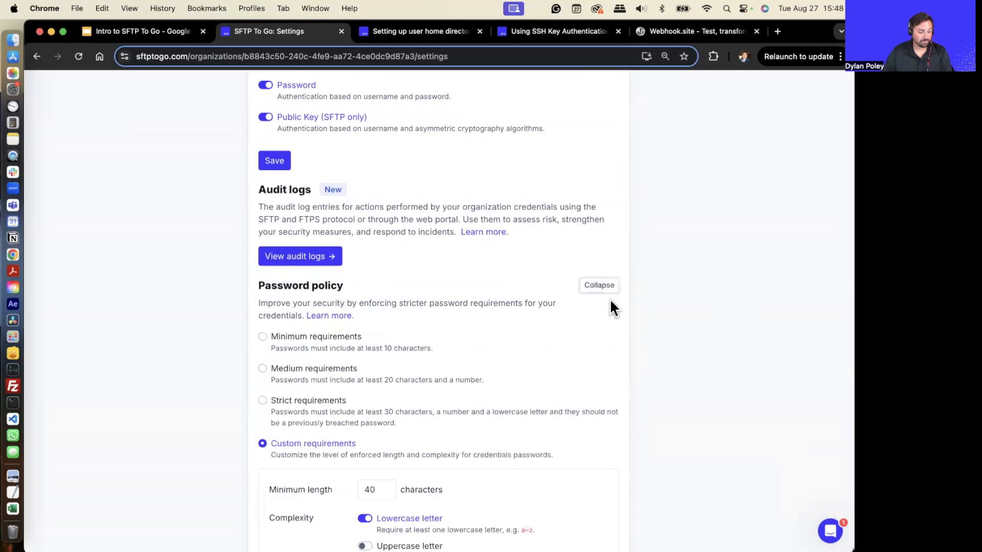
pyautogui.scroll(-6, 587, 390)
pyautogui.scroll(1, 358, 148)
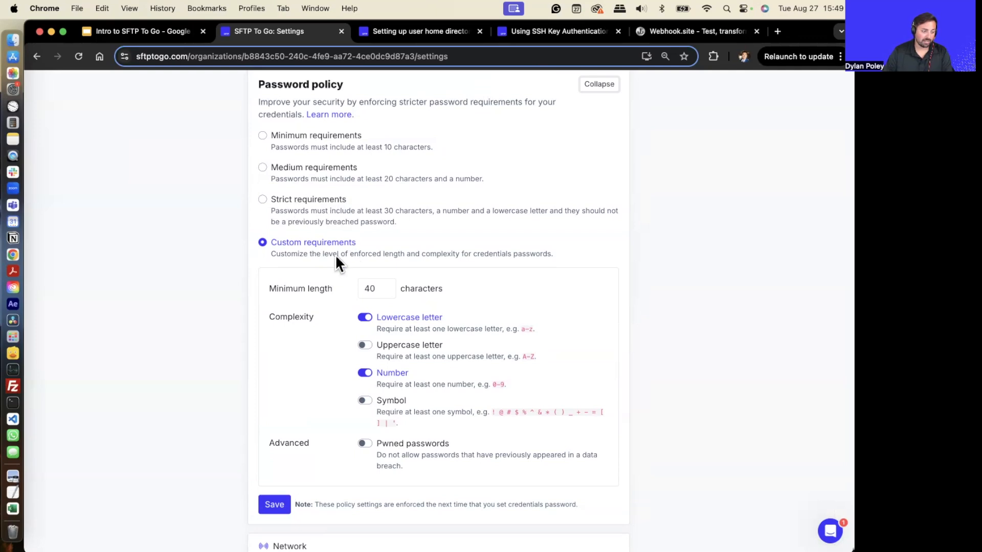
pyautogui.scroll(-3, 346, 262)
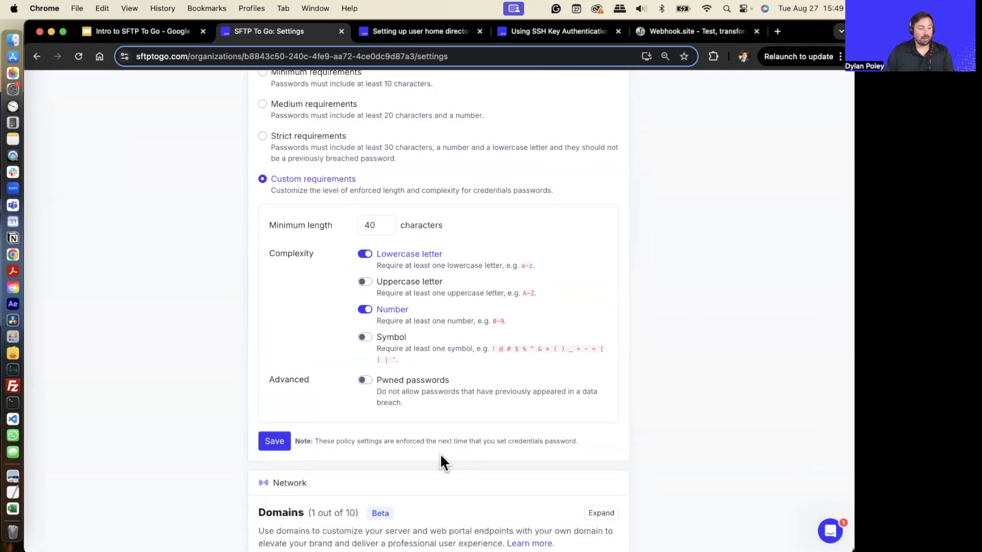
pyautogui.scroll(7, 345, 309)
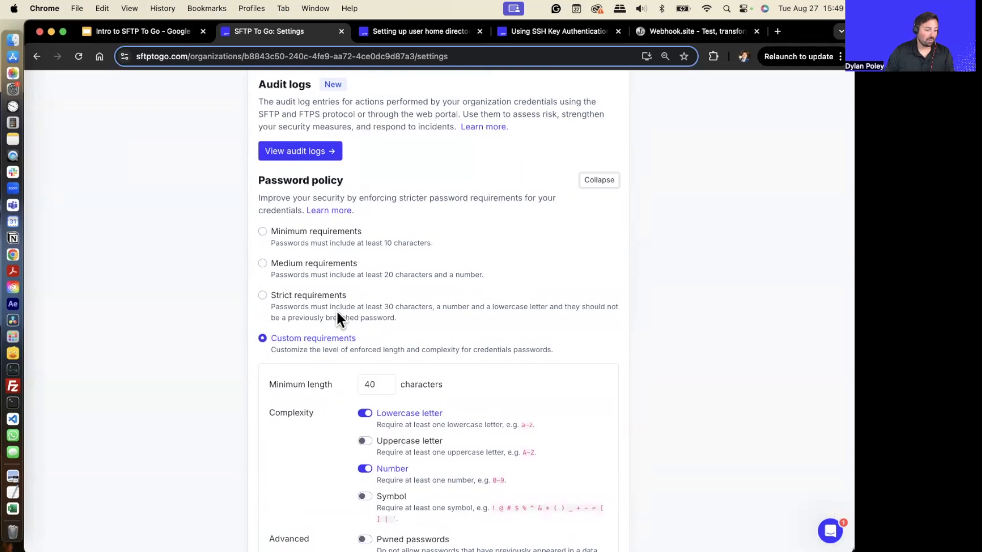
# - Open the organization's audit logs, browse the entries and close the log
pyautogui.click(330, 154)
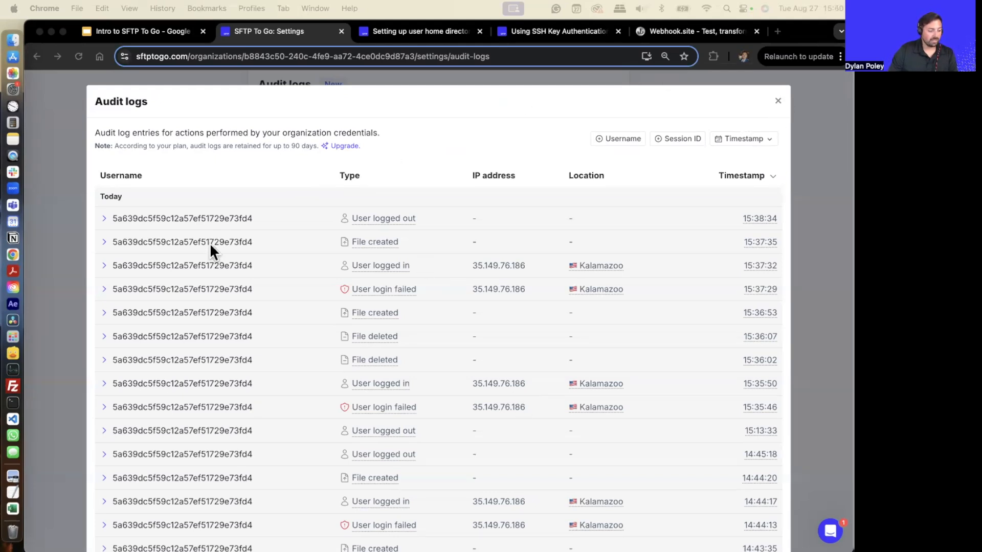
pyautogui.scroll(-5, 613, 374)
pyautogui.scroll(5, 613, 374)
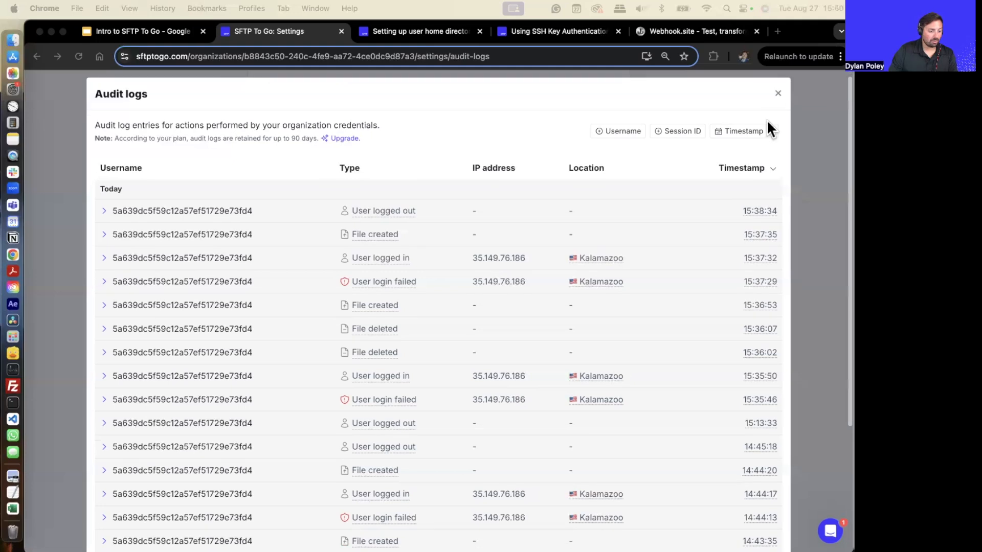
pyautogui.click(778, 94)
pyautogui.scroll(5, 331, 227)
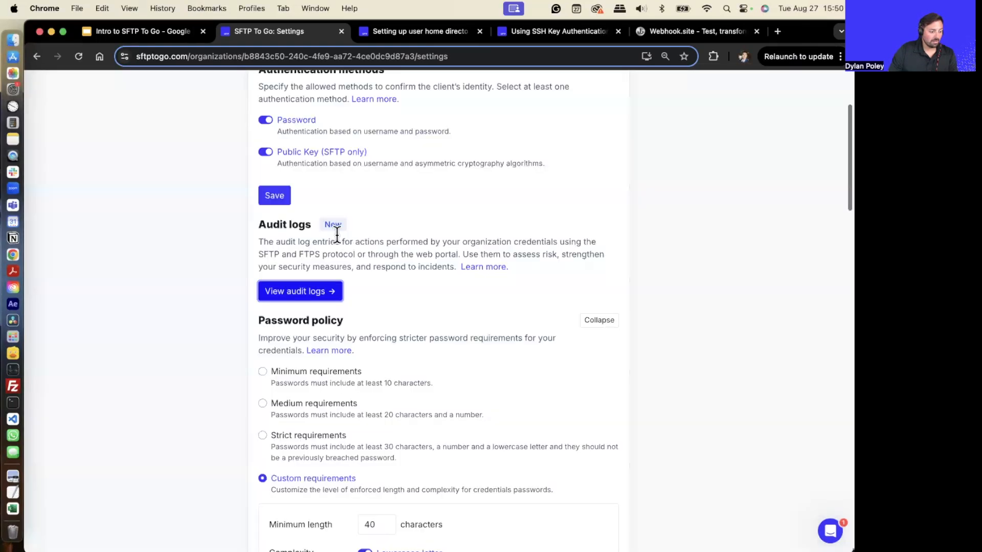
# - Open the audit logs for the Dylan-Demo credentials from the Credentials page and close them
pyautogui.click(323, 116)
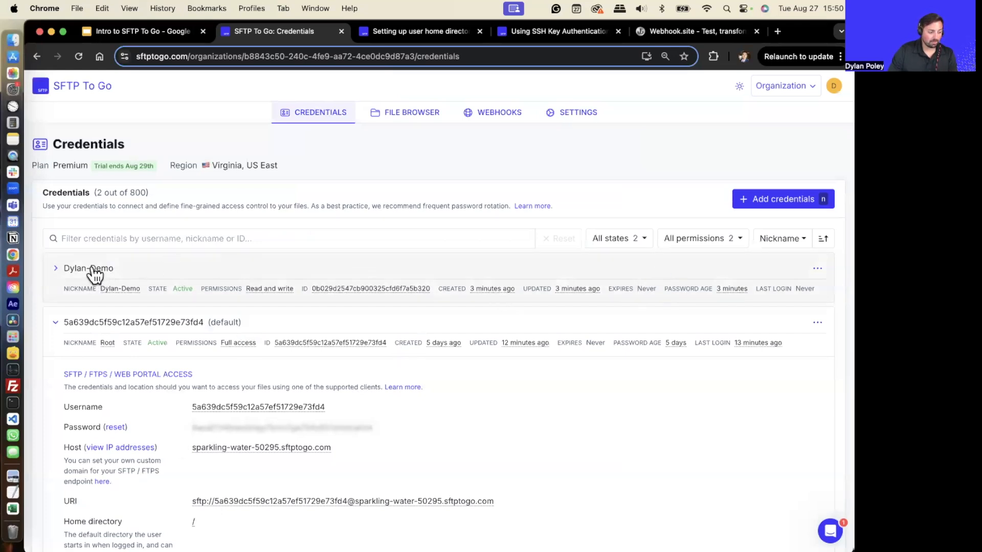
pyautogui.click(814, 274)
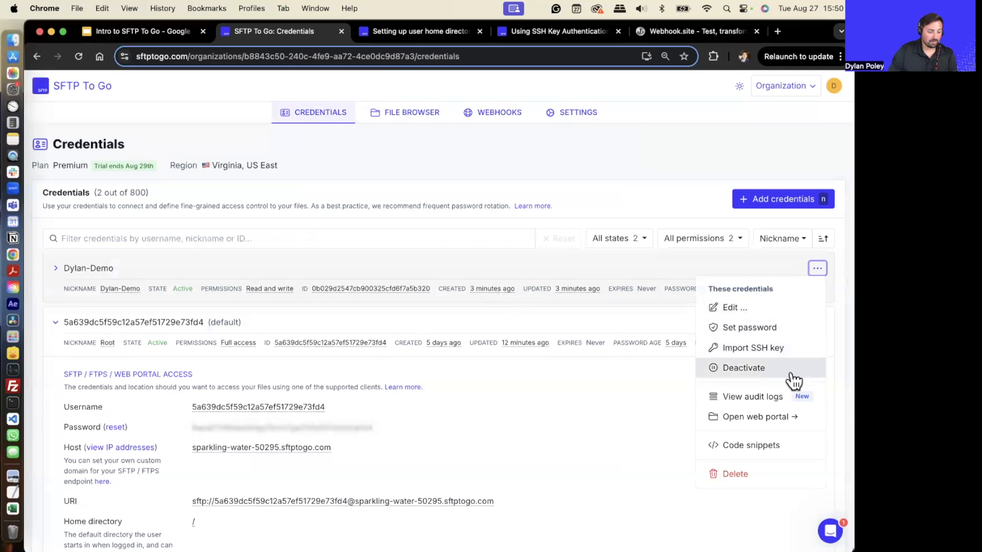
pyautogui.click(755, 397)
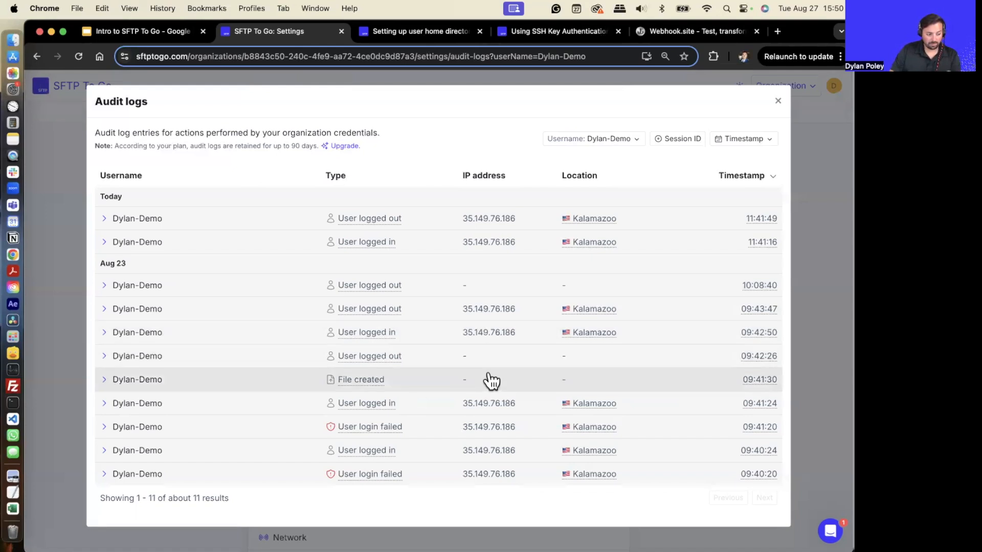
pyautogui.click(821, 256)
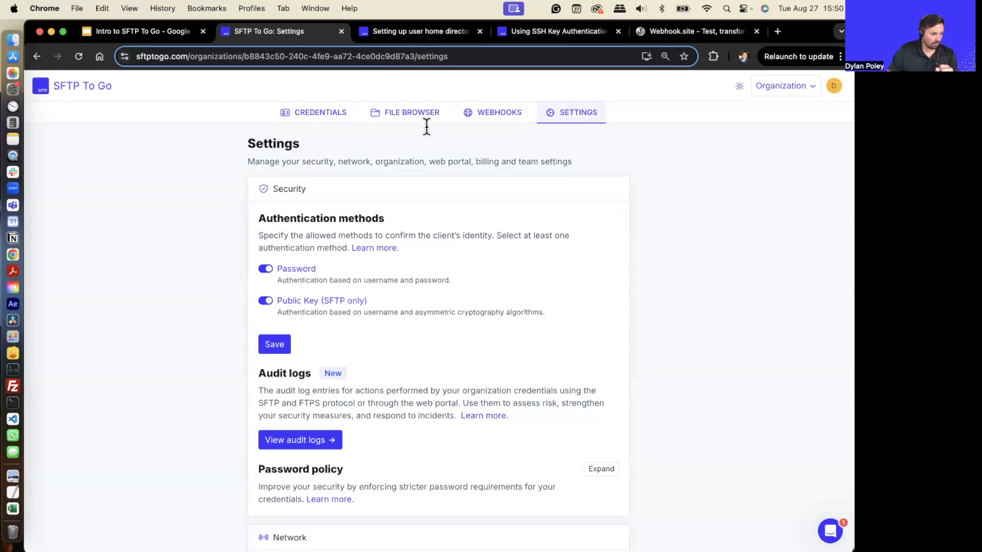
# - Reopen the audit logs and examine the Username, Session ID and Timestamp filter options before closing the log
pyautogui.scroll(-2, 319, 409)
pyautogui.click(321, 404)
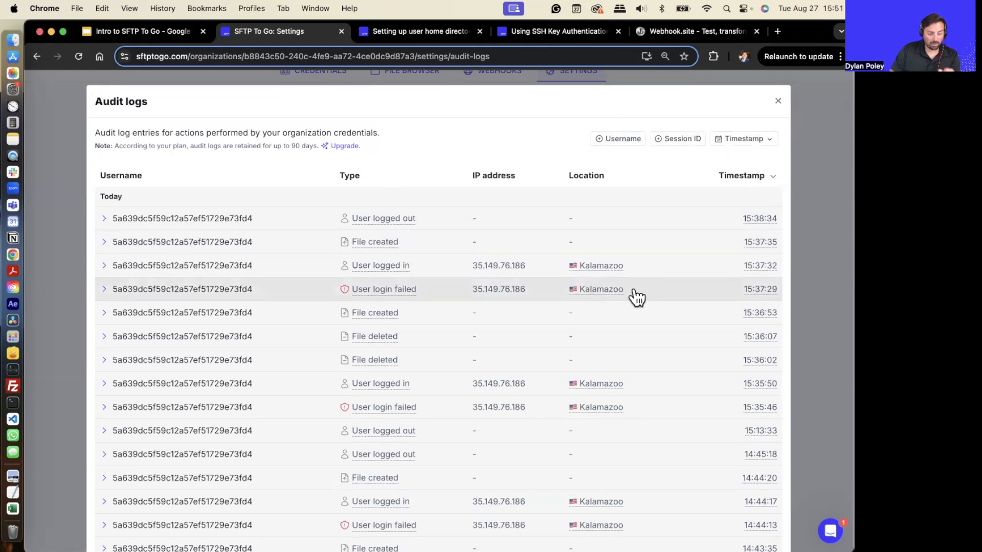
pyautogui.click(616, 143)
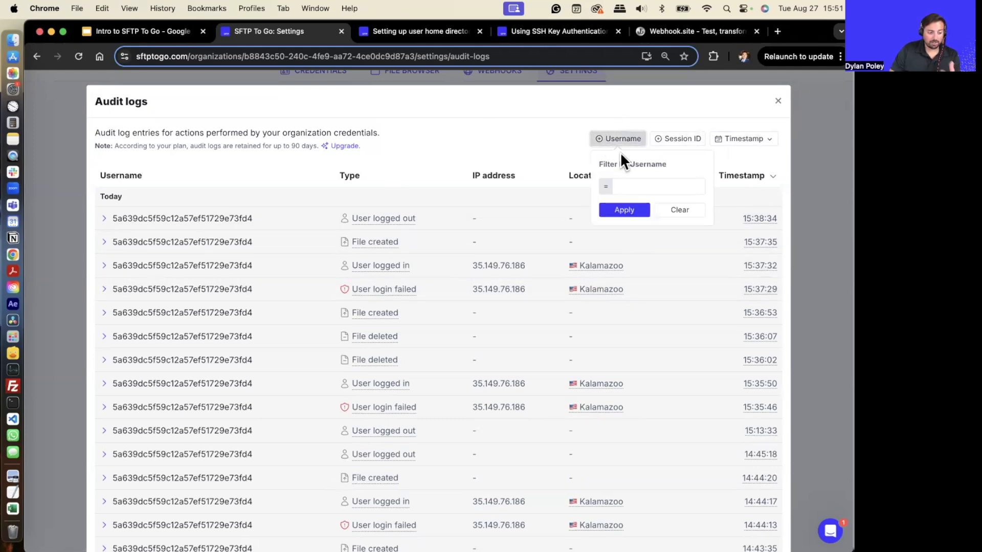
pyautogui.click(676, 139)
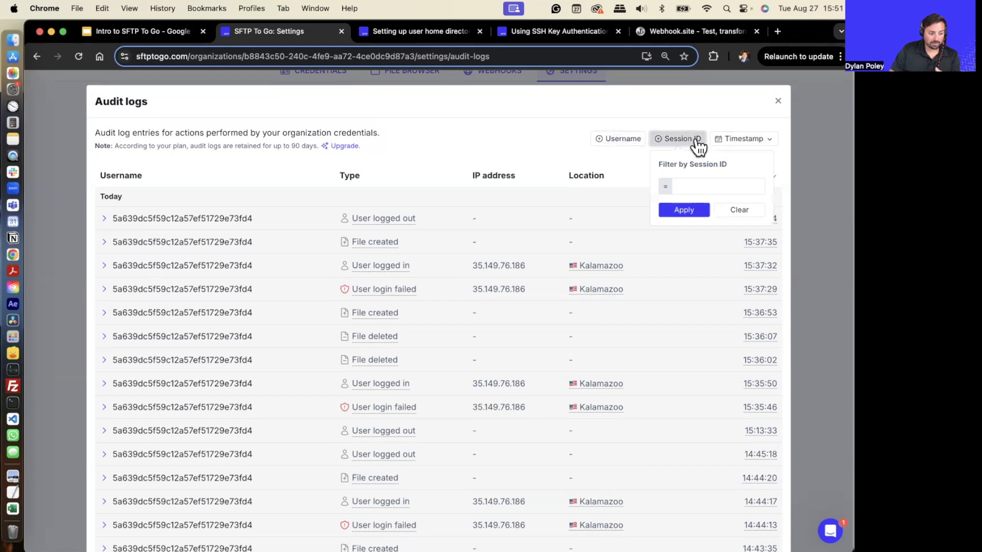
pyautogui.click(725, 145)
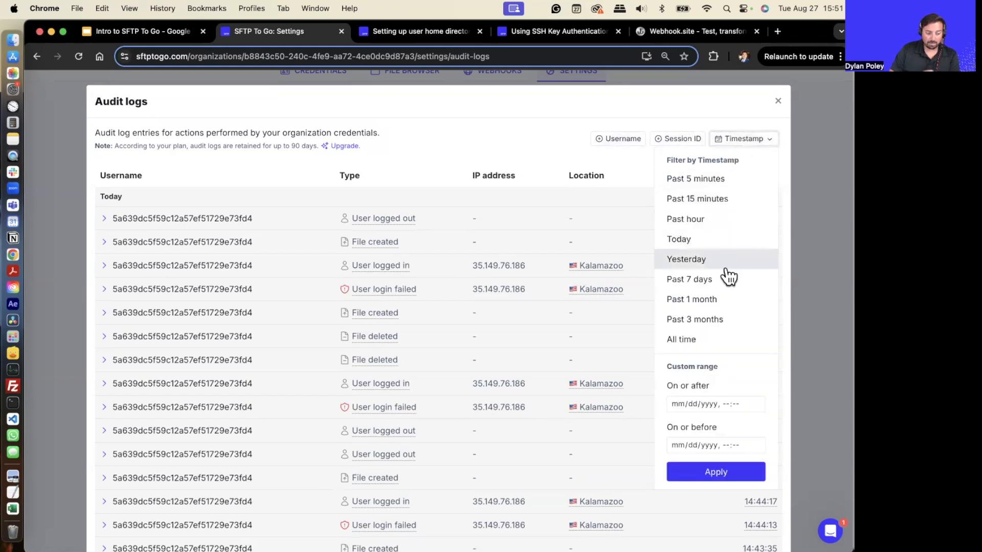
pyautogui.click(510, 123)
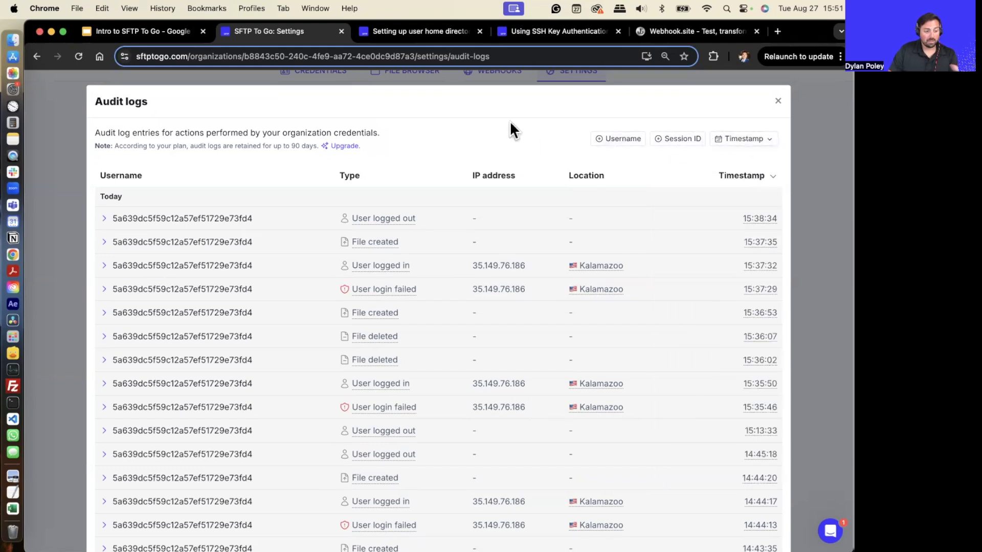
pyautogui.click(778, 102)
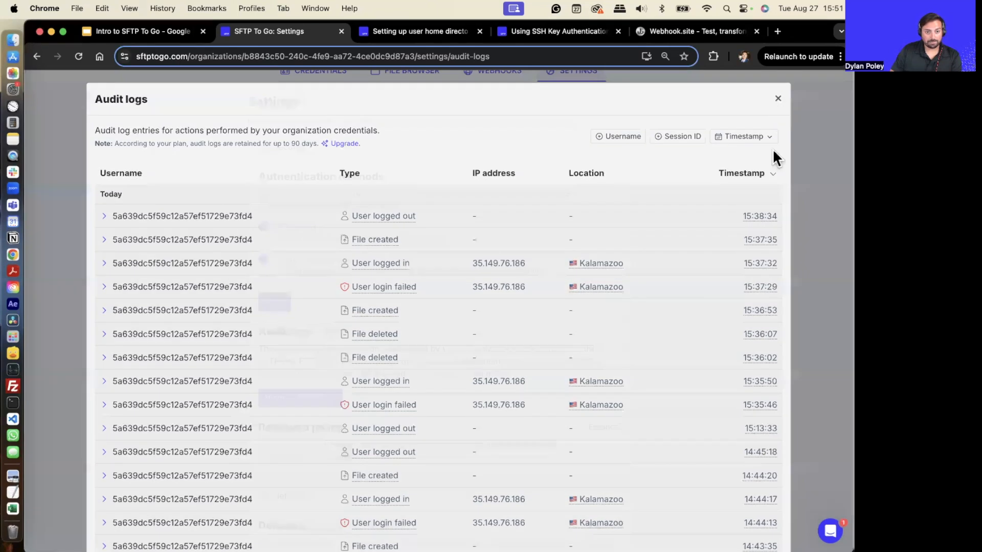
pyautogui.scroll(-8, 438, 450)
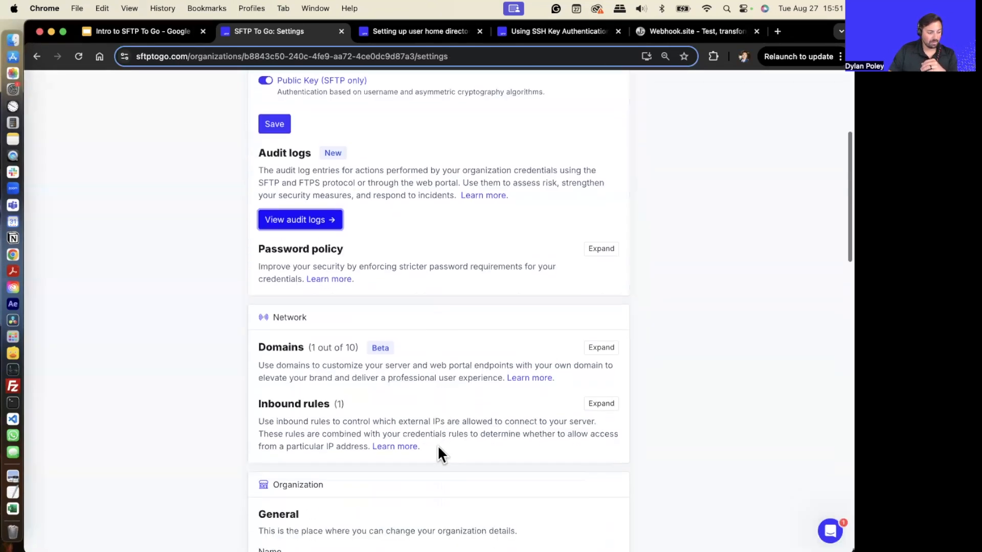
pyautogui.scroll(9, 709, 271)
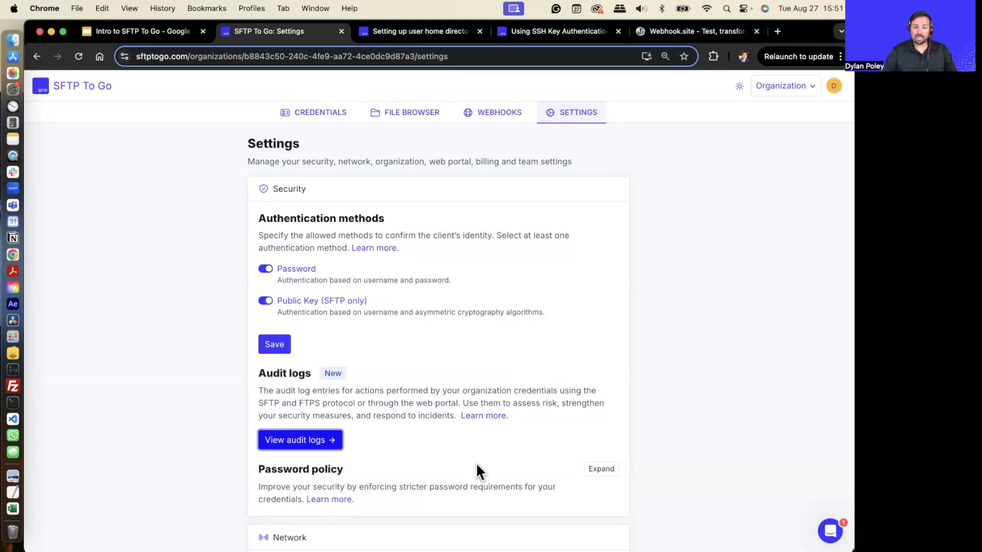
# - Scroll through the organization Settings to examine the Web portal's portal login link section
pyautogui.scroll(-10, 465, 468)
pyautogui.scroll(12, 444, 409)
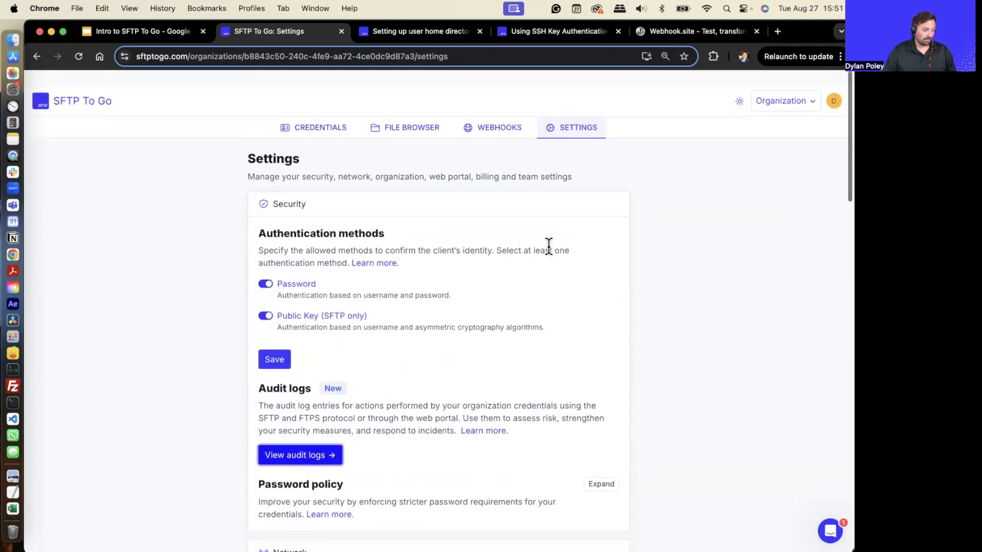
pyautogui.scroll(-3, 412, 271)
pyautogui.scroll(-15, 412, 263)
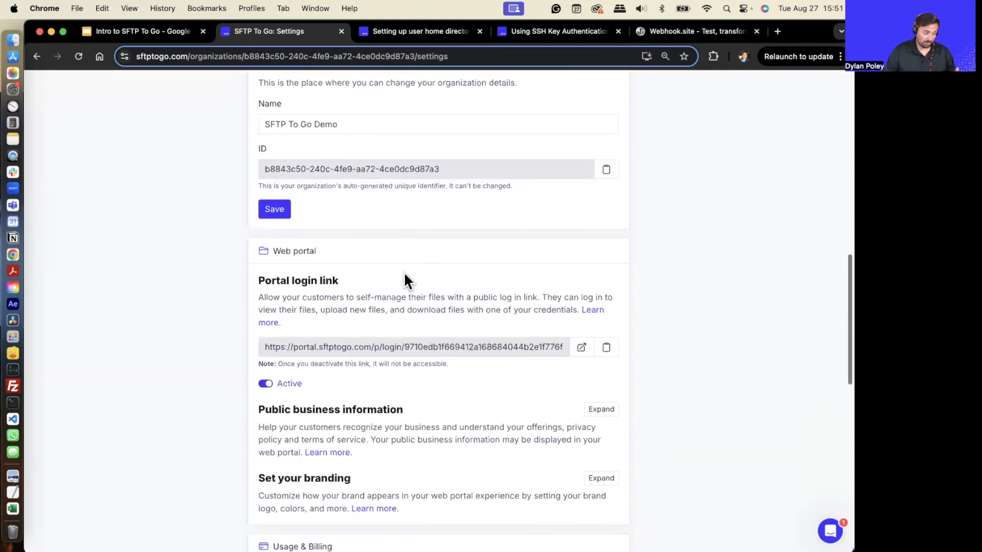
pyautogui.scroll(-1, 403, 272)
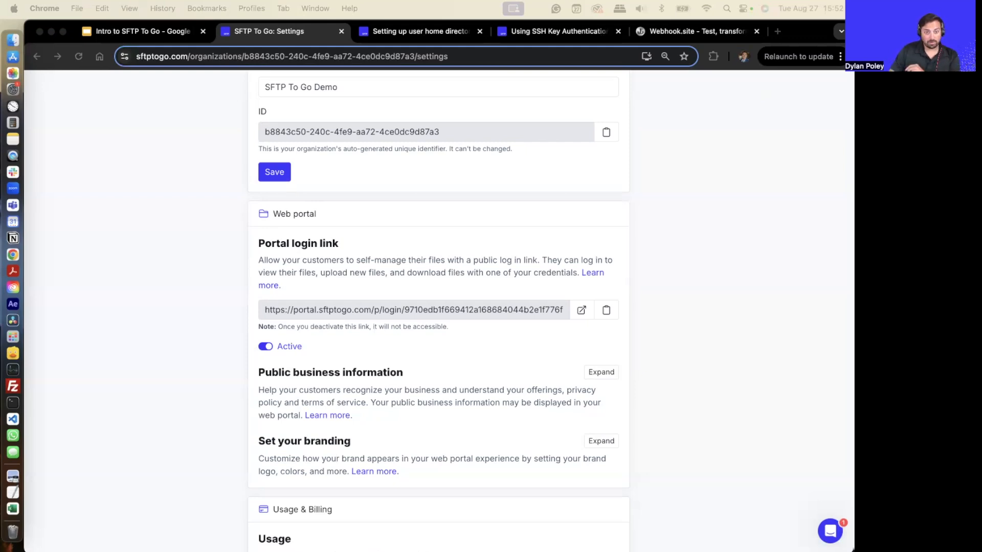
pyautogui.click(456, 228)
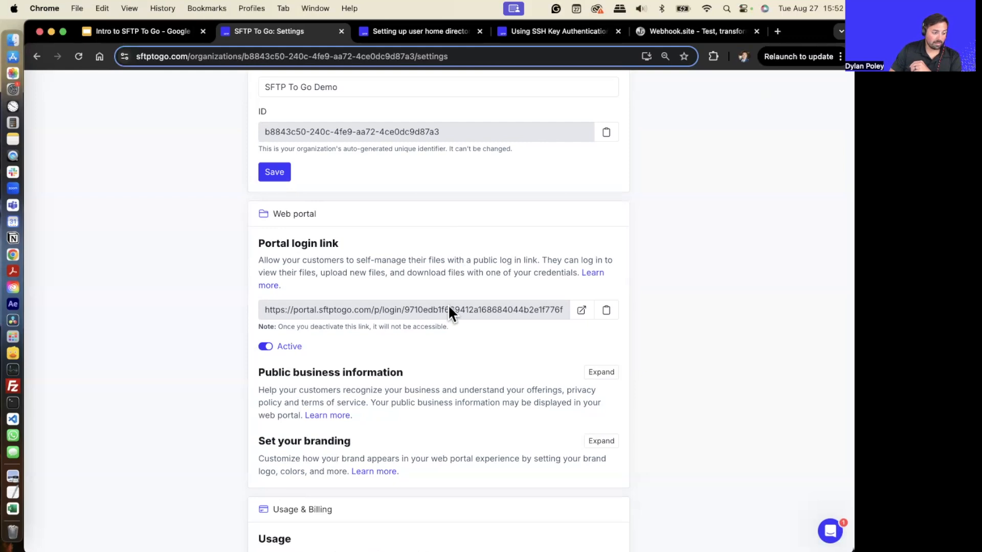
pyautogui.scroll(-5, 448, 304)
pyautogui.scroll(-1, 452, 312)
pyautogui.scroll(1, 451, 312)
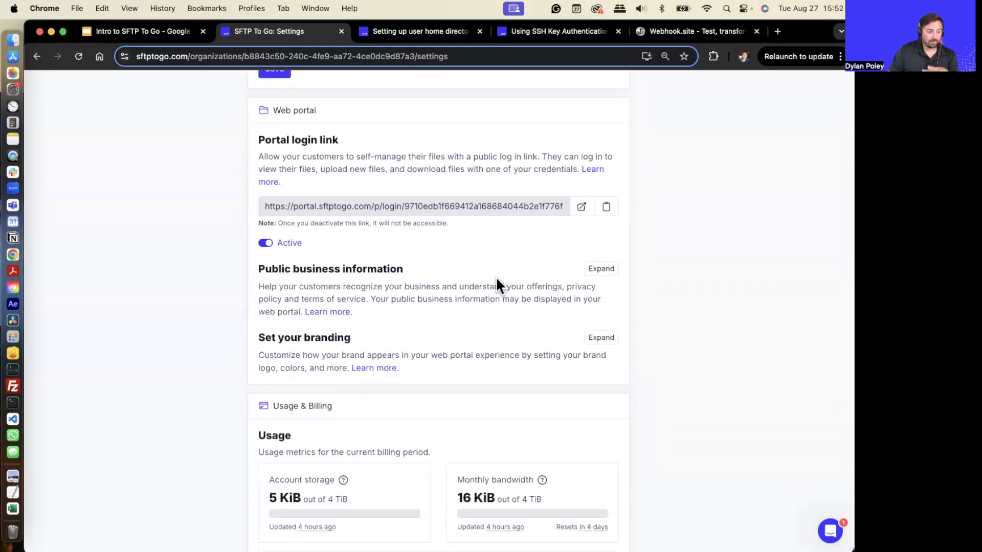
# - Select the portal login link and open the web portal in a new tab
pyautogui.tripleClick(391, 206)
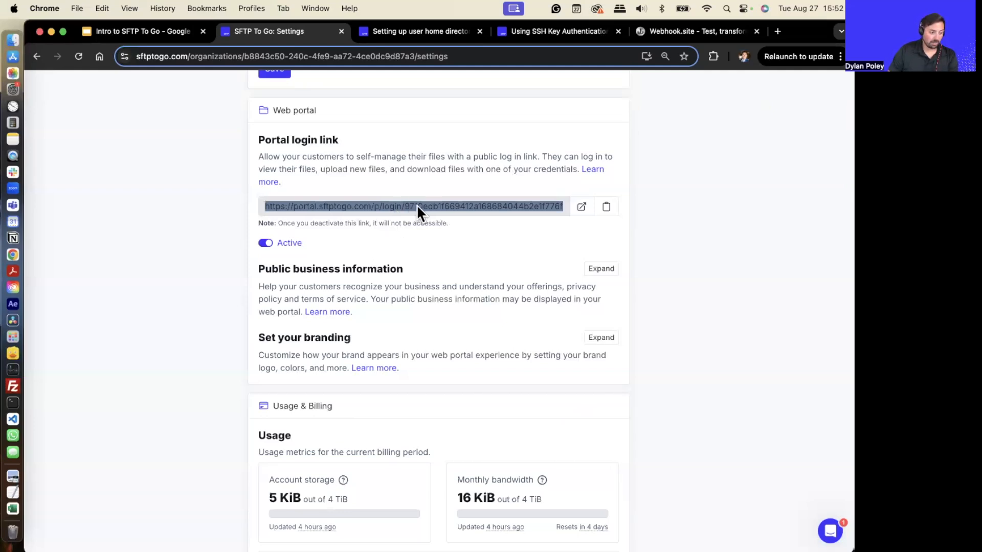
pyautogui.click(583, 241)
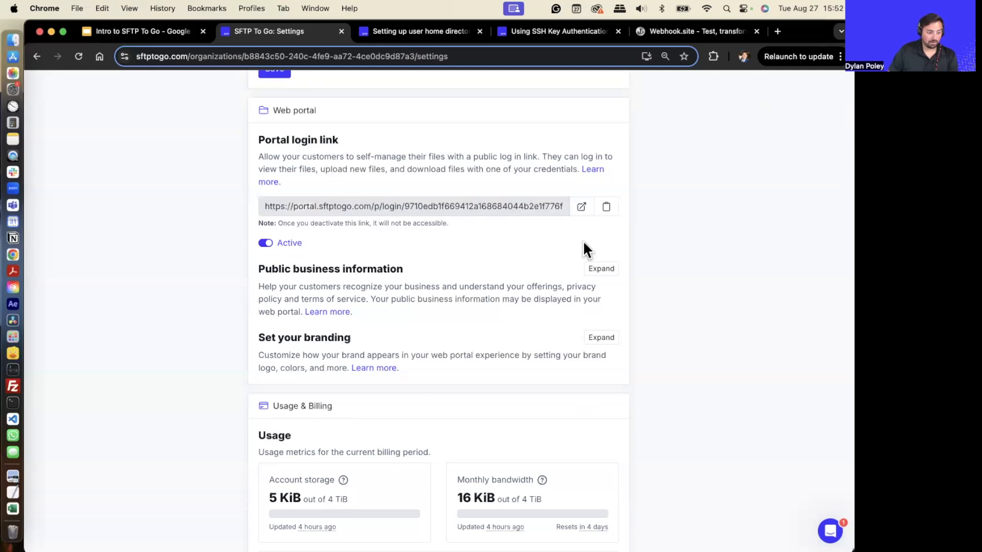
pyautogui.click(584, 207)
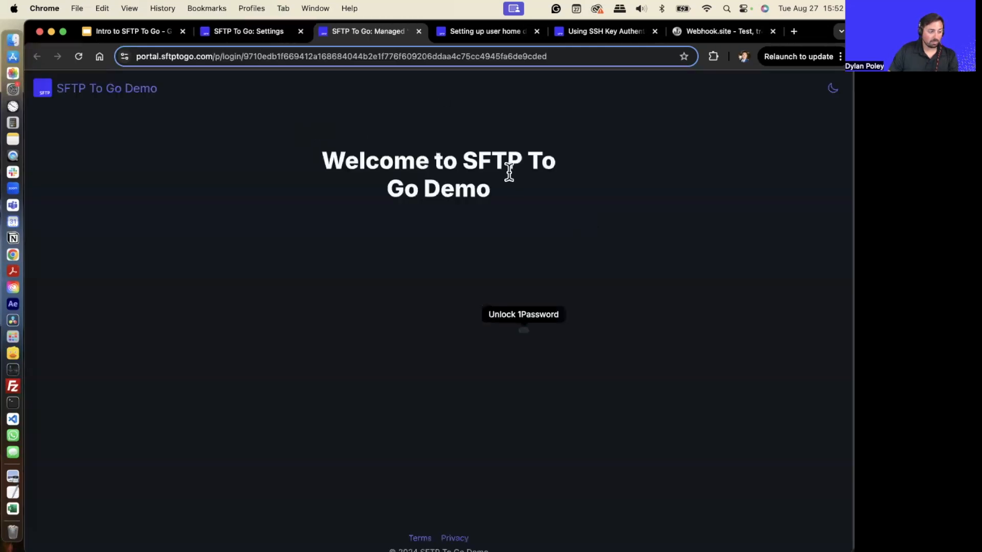
pyautogui.click(410, 331)
pyautogui.click(425, 395)
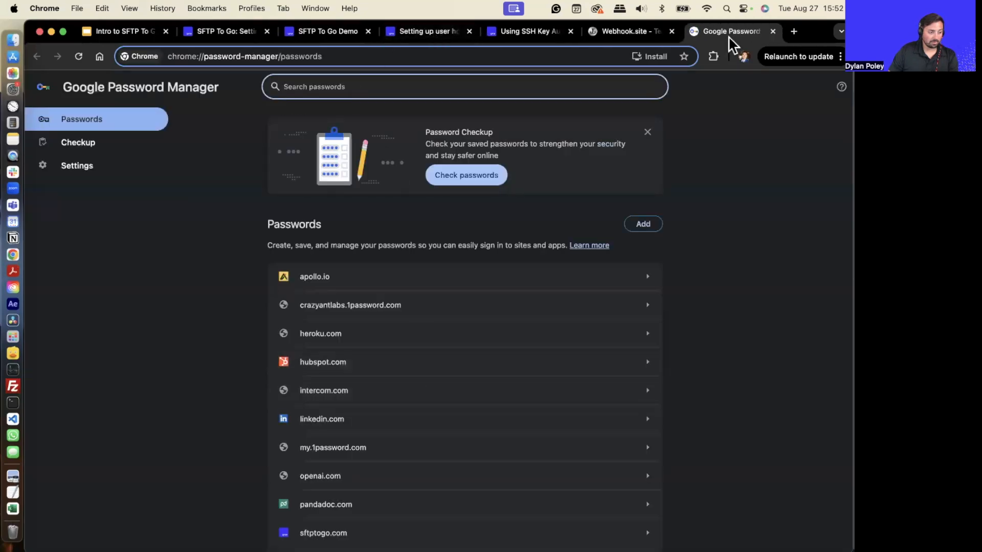
# - Close the password manager, web portal and documentation tabs and return to the Settings tab
pyautogui.click(772, 31)
pyautogui.click(418, 32)
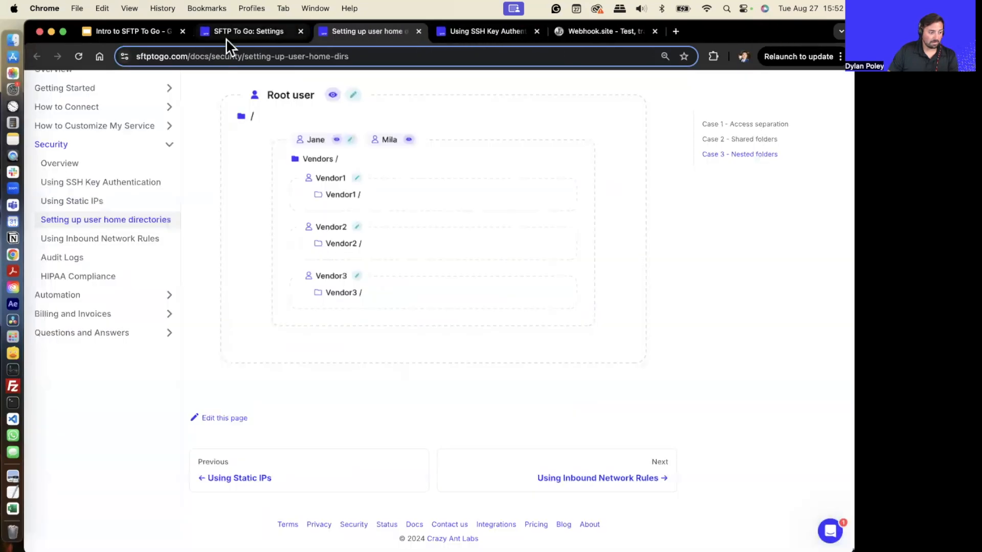
pyautogui.click(228, 34)
pyautogui.click(473, 31)
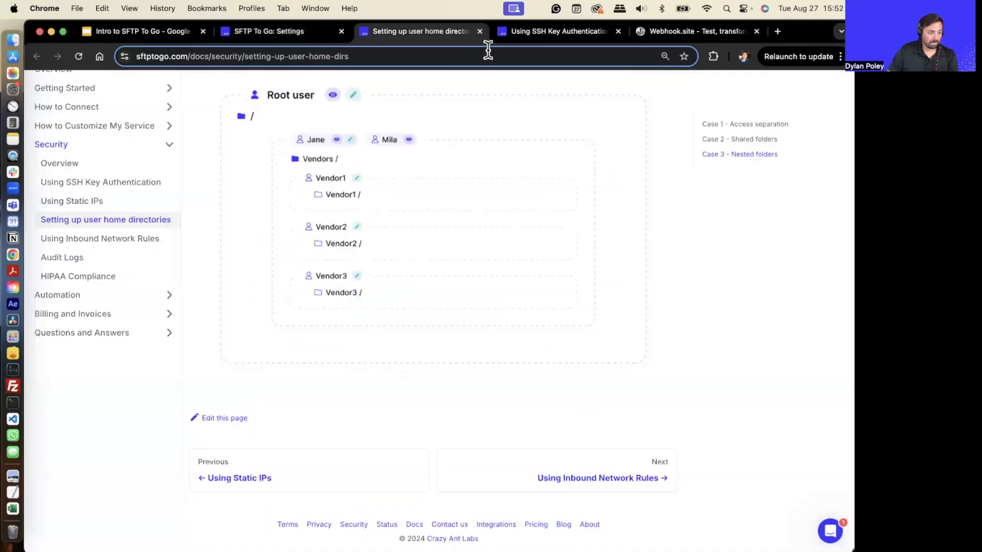
pyautogui.click(478, 31)
pyautogui.click(479, 31)
pyautogui.click(297, 30)
# - Expand the Domains section under Network in the Settings page
pyautogui.scroll(-1, 391, 437)
pyautogui.scroll(5, 392, 429)
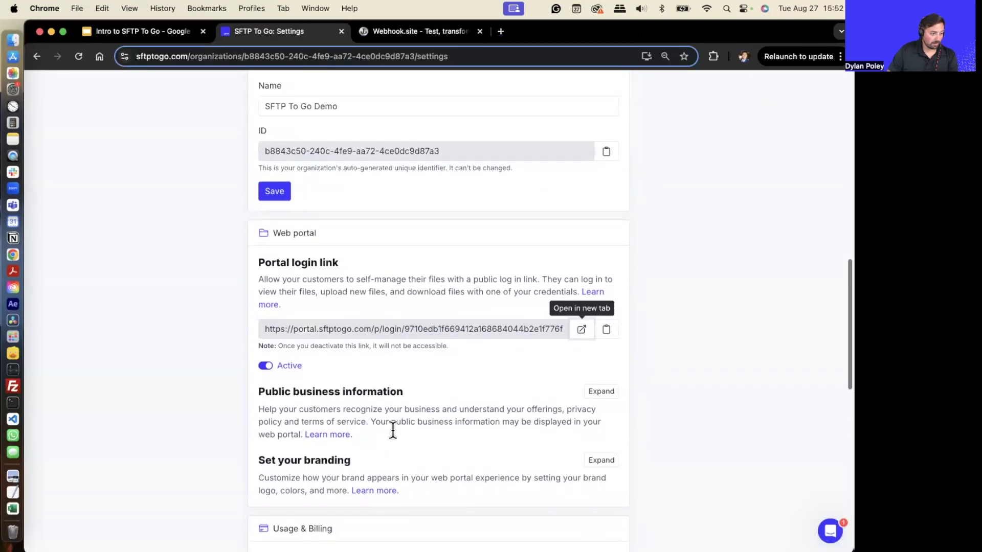
pyautogui.scroll(-2, 378, 412)
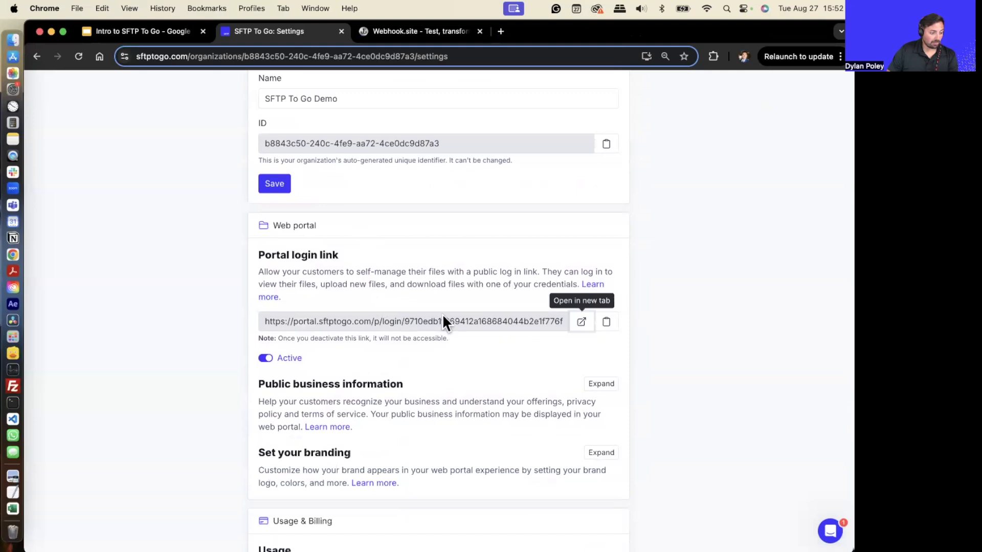
pyautogui.scroll(10, 452, 316)
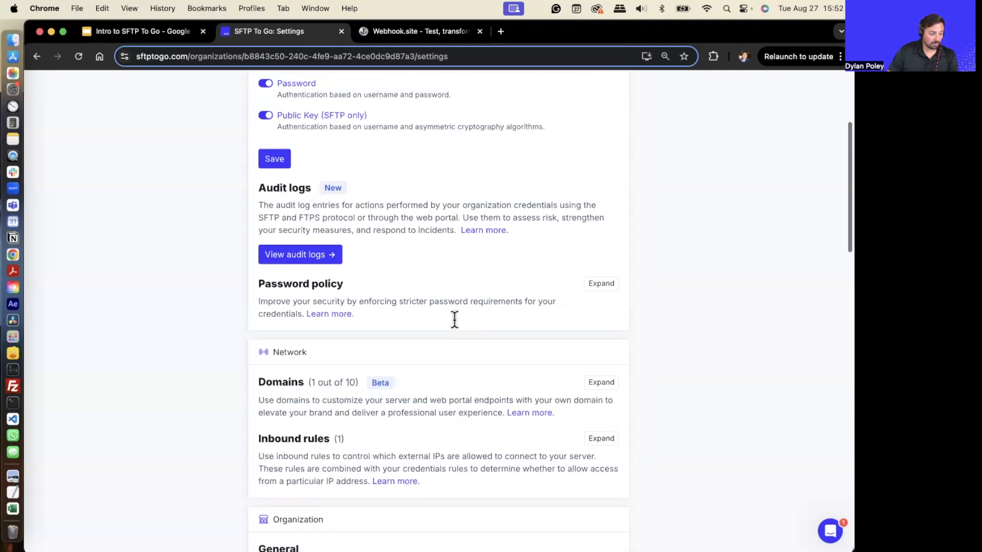
pyautogui.scroll(-3, 455, 317)
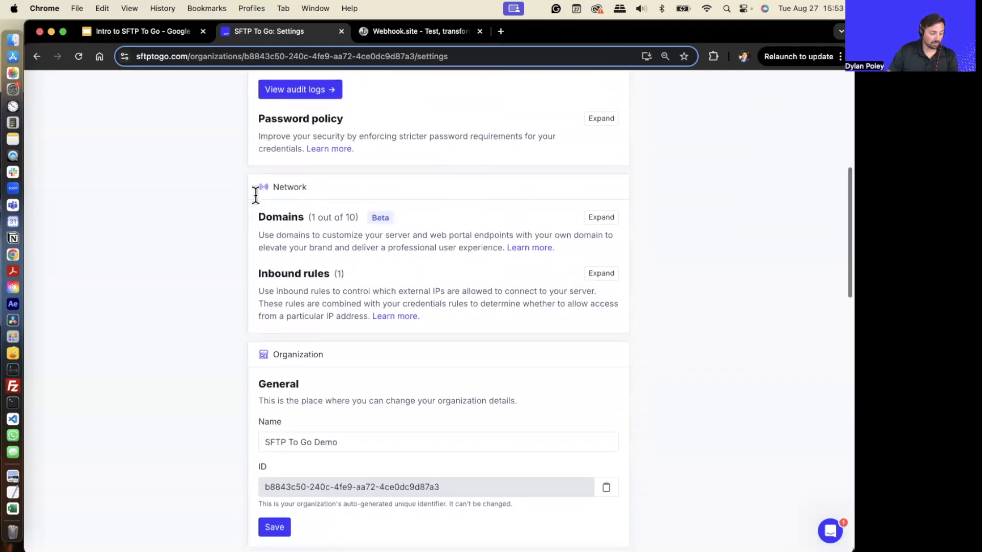
pyautogui.click(602, 218)
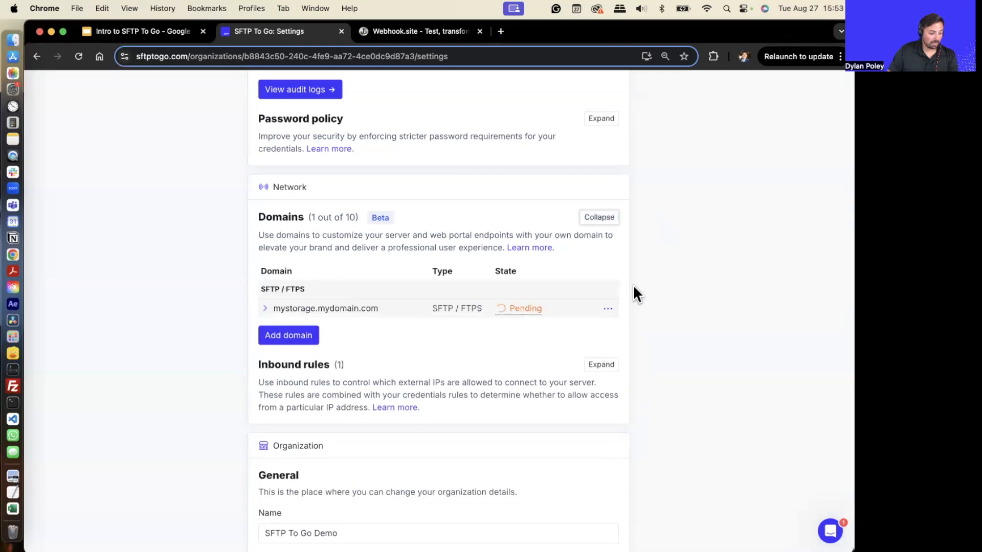
# - Open the Add domain dialog, choose the Web portal type, and close the dialog without adding
pyautogui.click(294, 337)
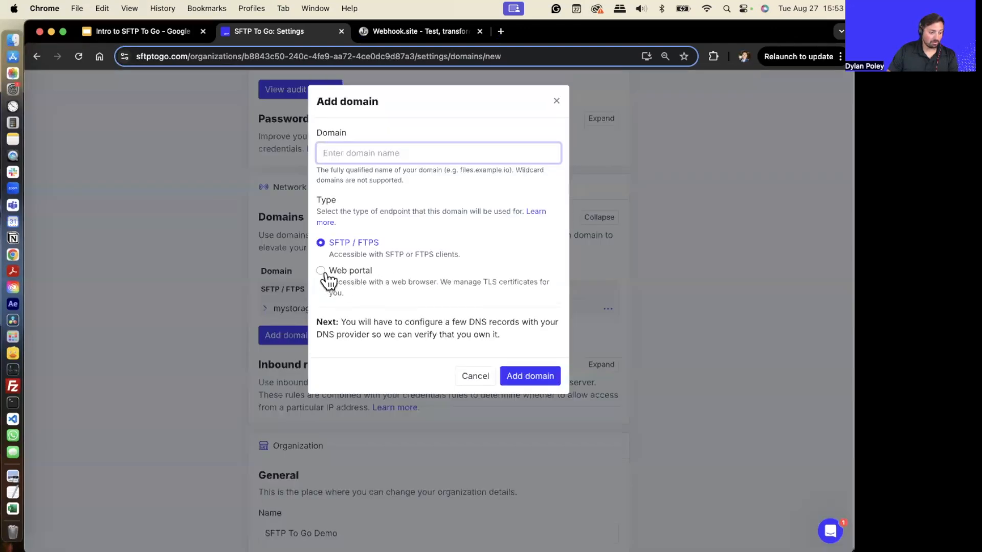
pyautogui.click(321, 271)
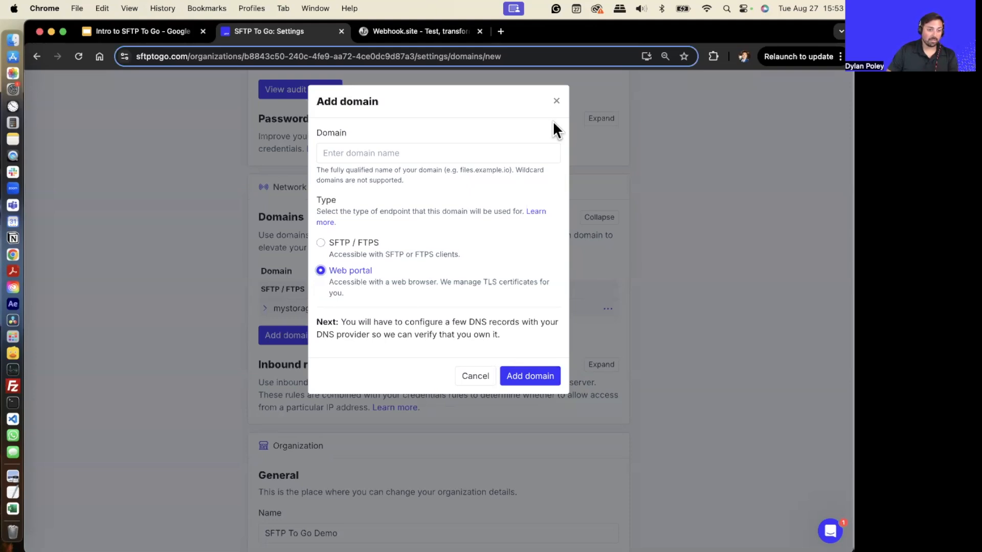
pyautogui.click(556, 101)
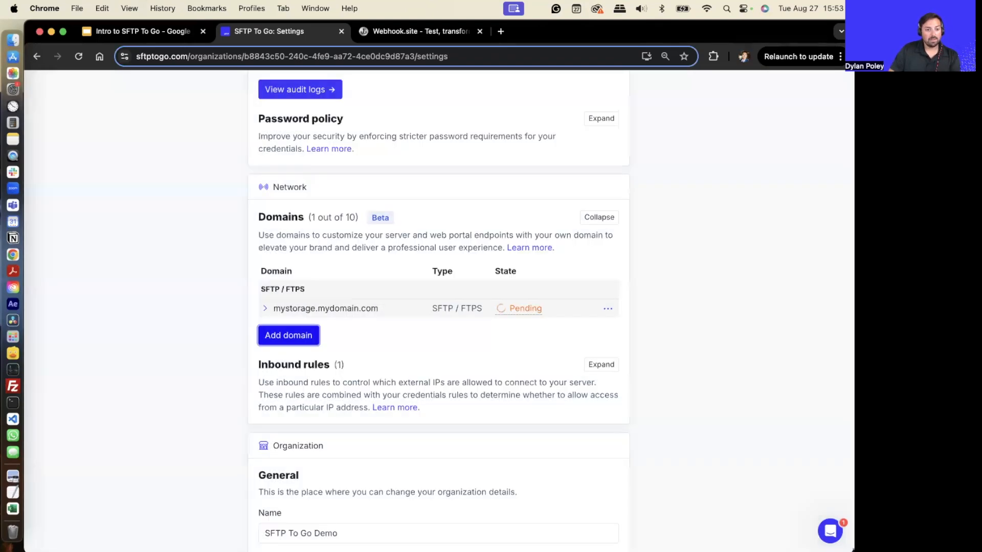
# - Expand the Public business information section and examine its optional business fields
pyautogui.scroll(-10, 409, 373)
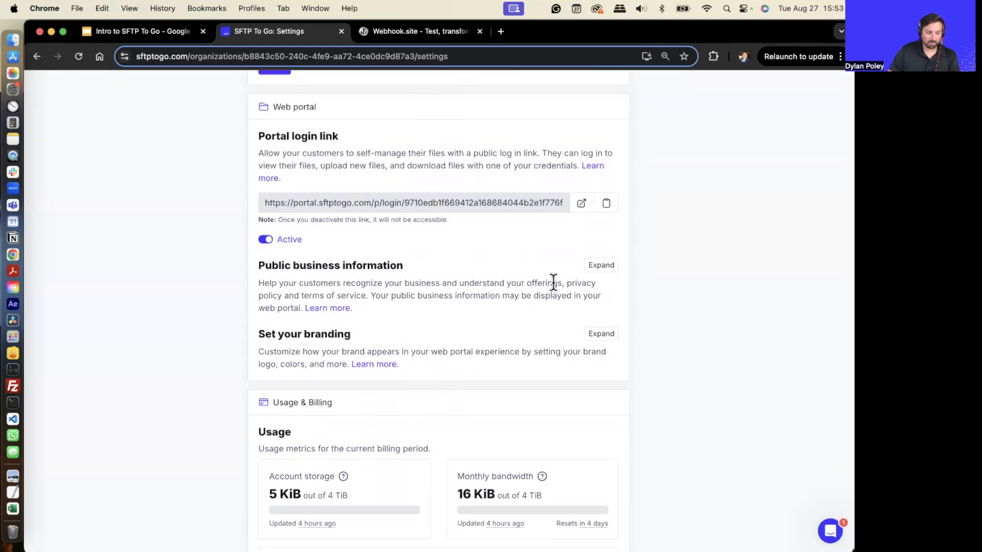
pyautogui.click(600, 267)
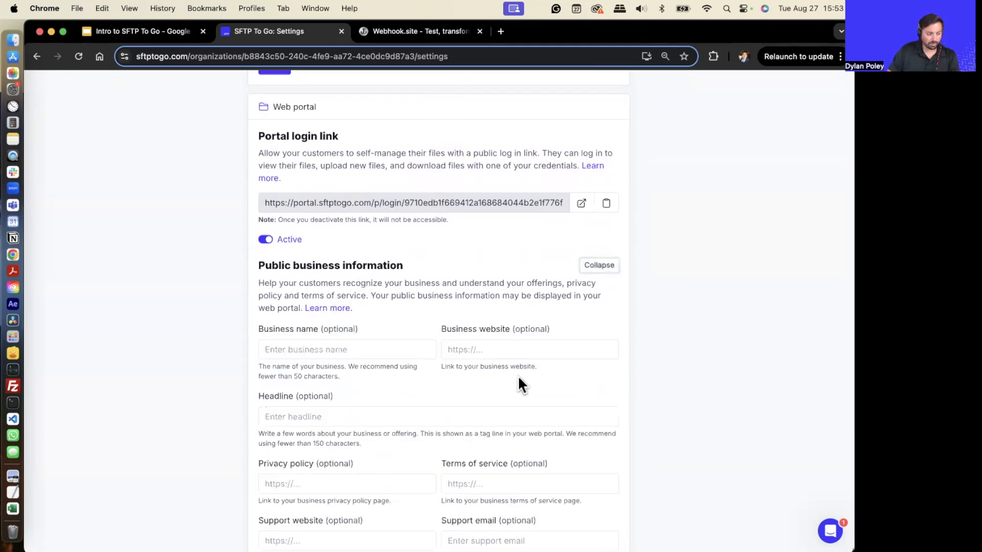
pyautogui.scroll(-1, 517, 385)
pyautogui.click(341, 346)
pyautogui.click(515, 339)
pyautogui.scroll(-1, 329, 419)
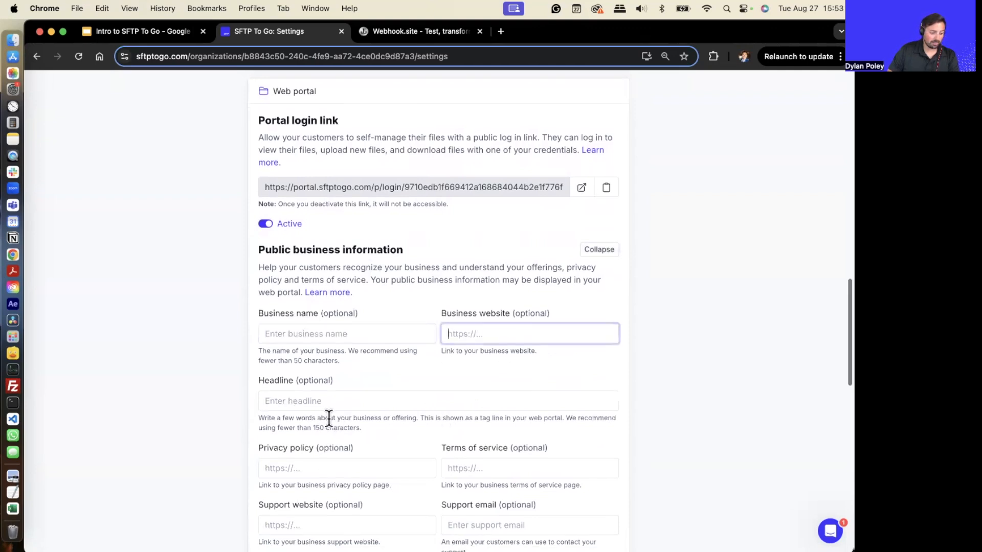
pyautogui.scroll(-3, 329, 418)
pyautogui.scroll(-3, 353, 416)
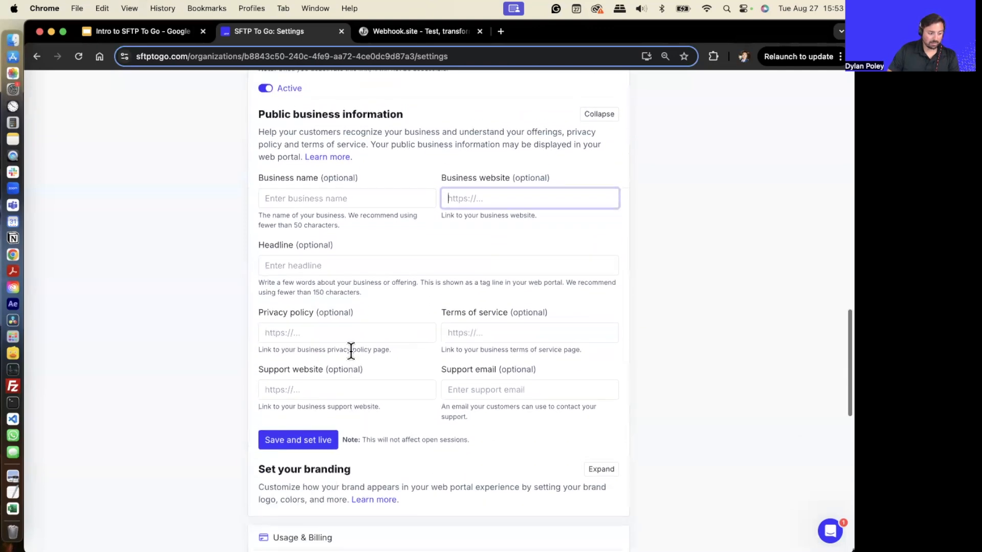
pyautogui.scroll(-1, 370, 331)
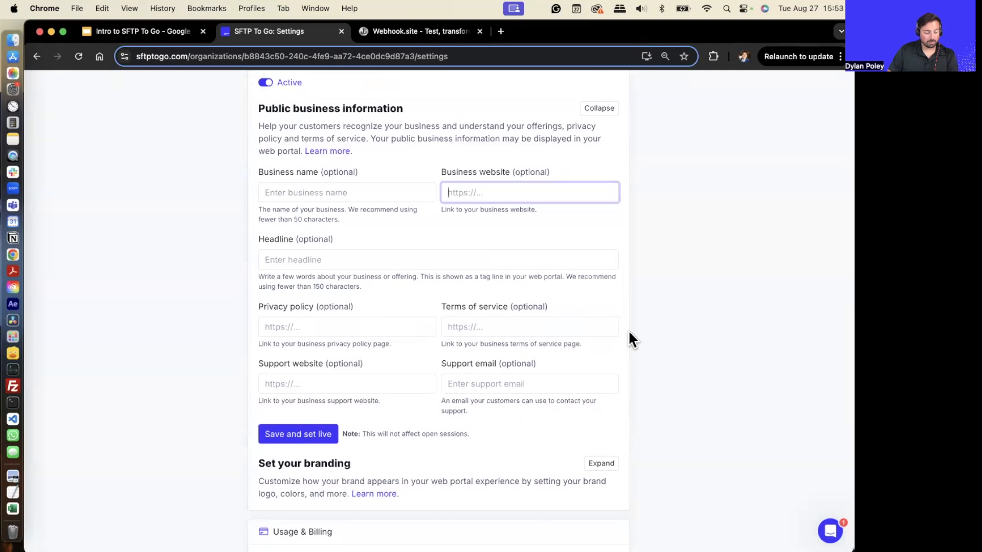
pyautogui.scroll(-5, 496, 370)
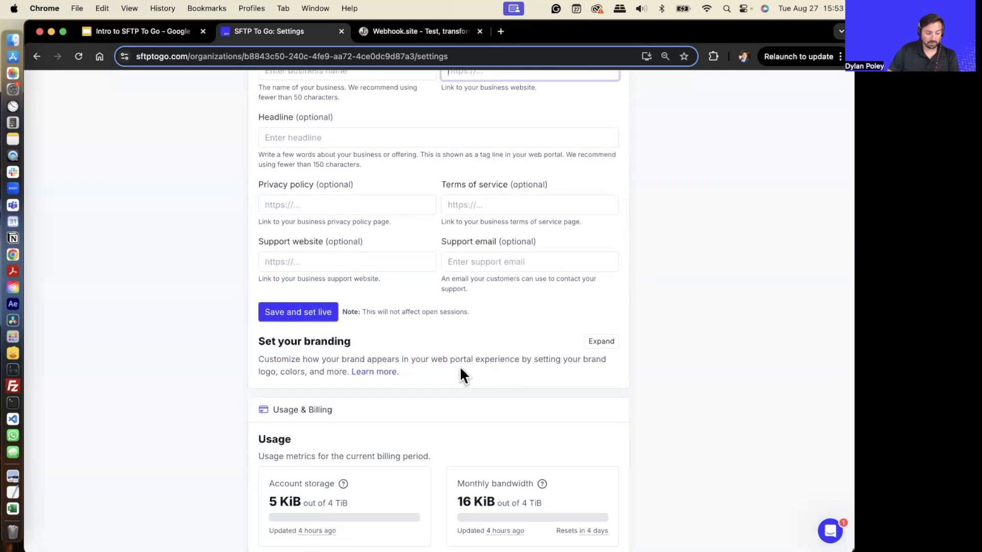
pyautogui.scroll(-2, 462, 353)
# - Expand the Set your branding section and examine the Icon URL, Logo URL and brand colour options
pyautogui.click(602, 300)
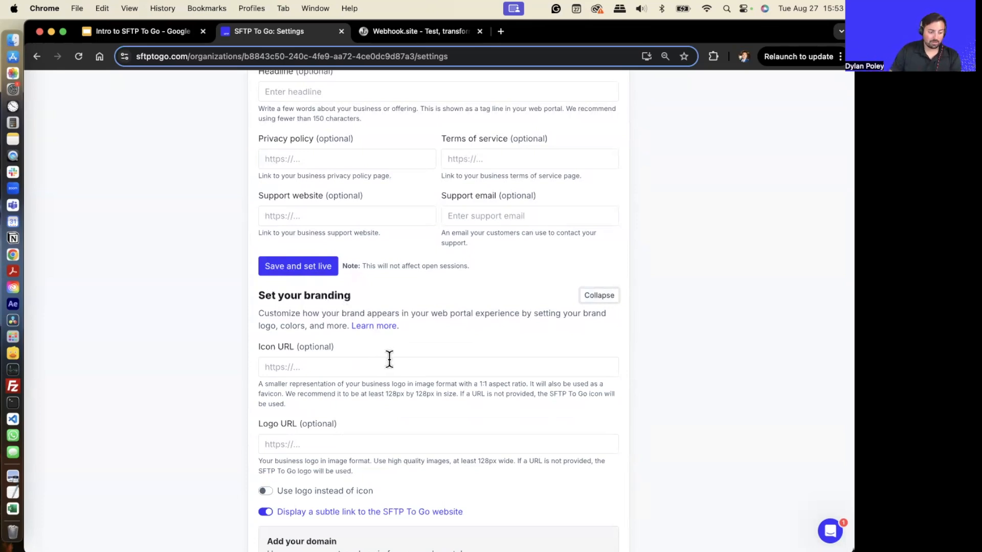
pyautogui.scroll(-2, 389, 359)
pyautogui.click(608, 257)
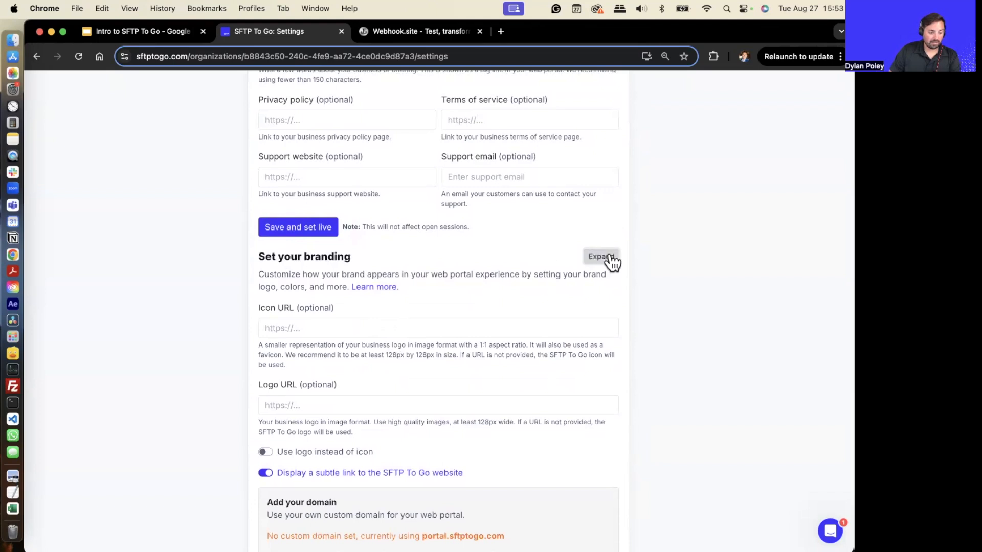
pyautogui.click(608, 260)
pyautogui.scroll(-4, 358, 265)
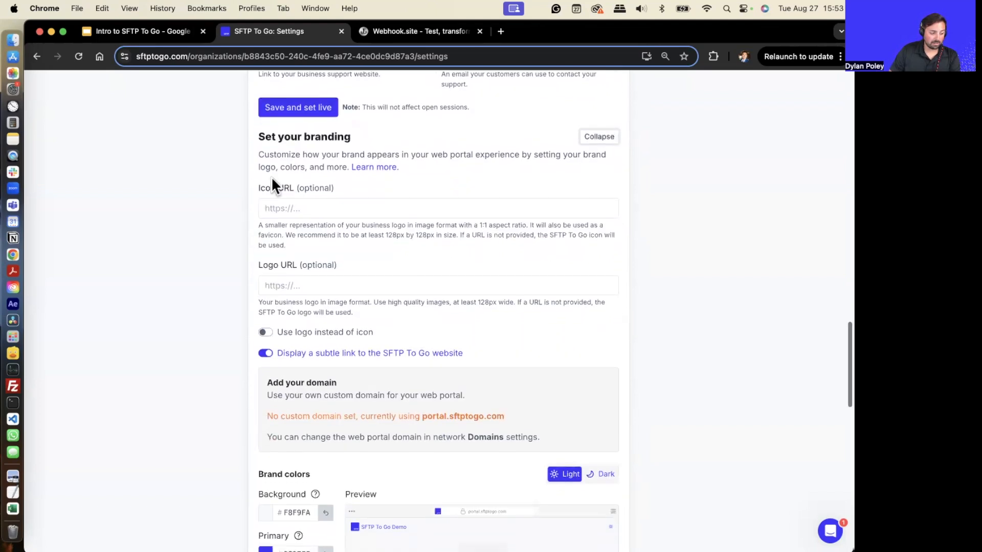
pyautogui.click(280, 187)
pyautogui.click(321, 264)
pyautogui.click(289, 186)
pyautogui.click(345, 261)
pyautogui.scroll(-4, 360, 286)
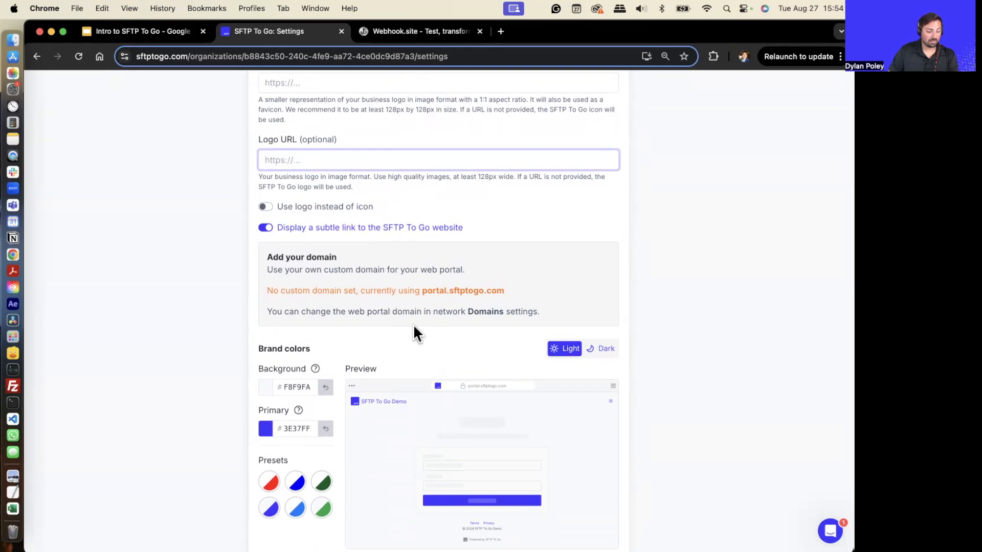
pyautogui.scroll(-4, 413, 333)
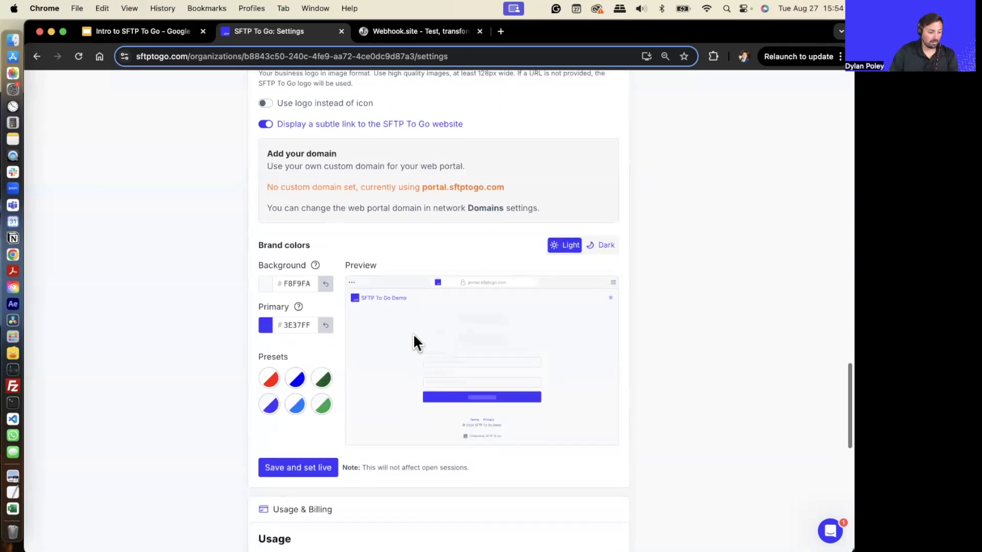
# - Try several brand colour presets, finishing on the blue preset
pyautogui.click(296, 379)
pyautogui.click(296, 405)
pyautogui.click(321, 379)
pyautogui.click(297, 382)
pyautogui.click(270, 404)
pyautogui.click(269, 378)
pyautogui.click(298, 380)
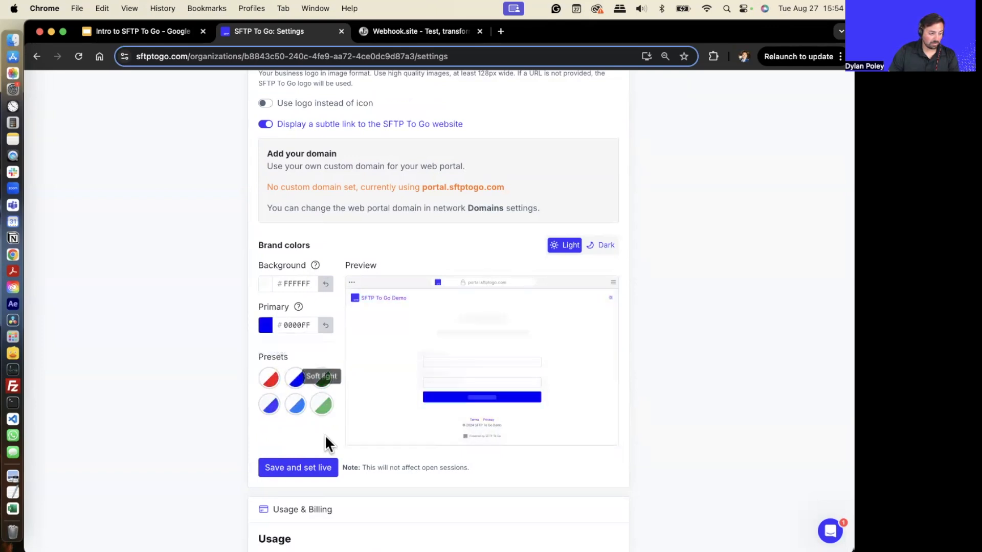
# - Return to the Credentials page and expand the Dylan-Demo credentials
pyautogui.scroll(-5, 325, 443)
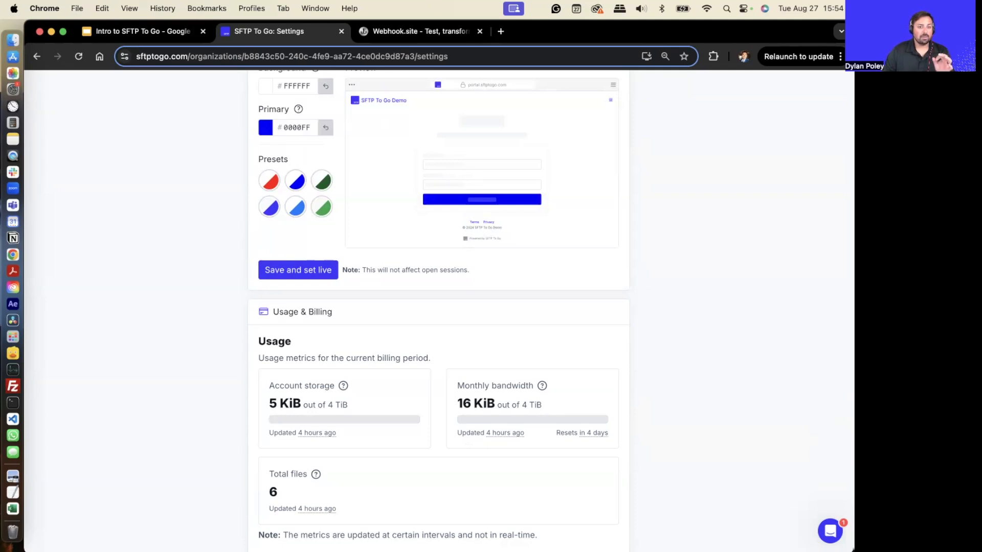
pyautogui.scroll(20, 282, 450)
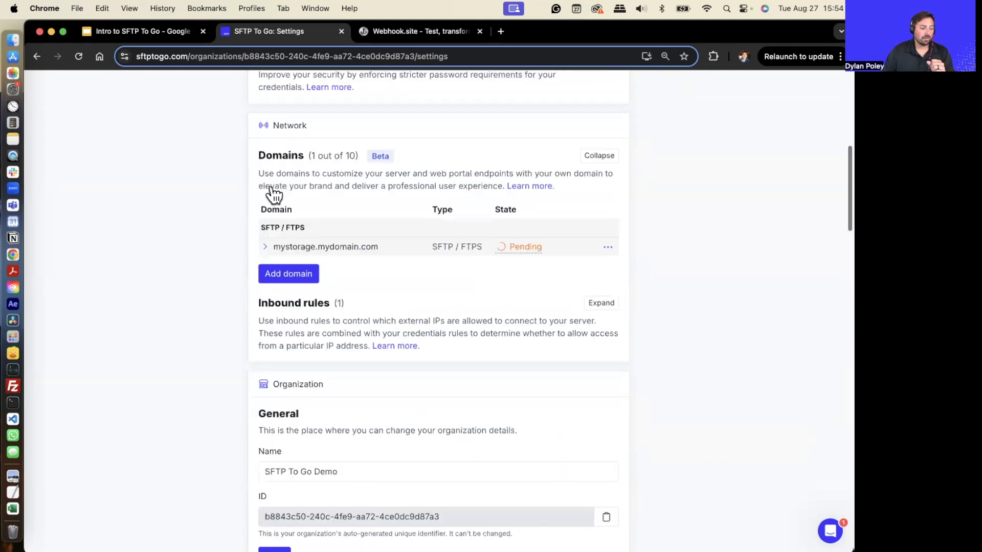
pyautogui.click(302, 123)
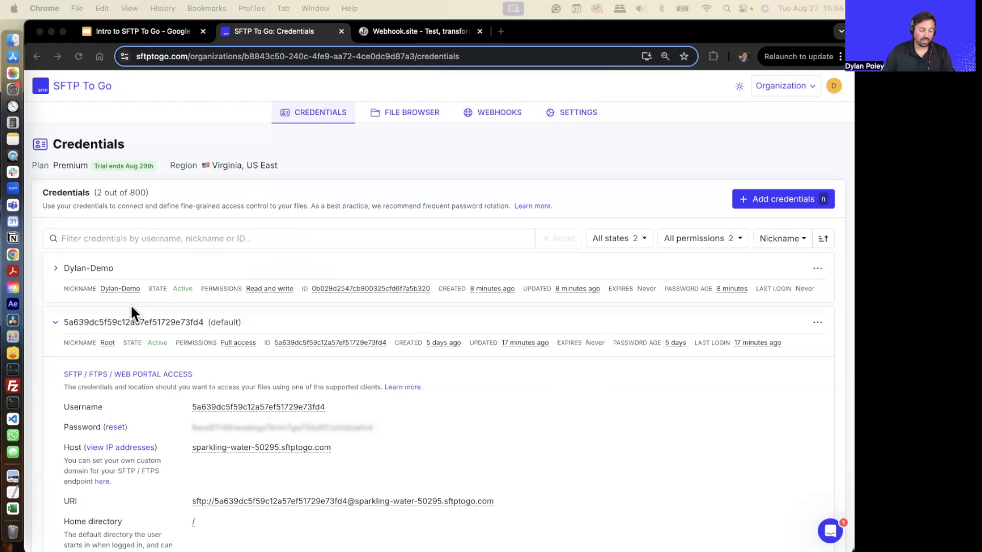
pyautogui.click(87, 267)
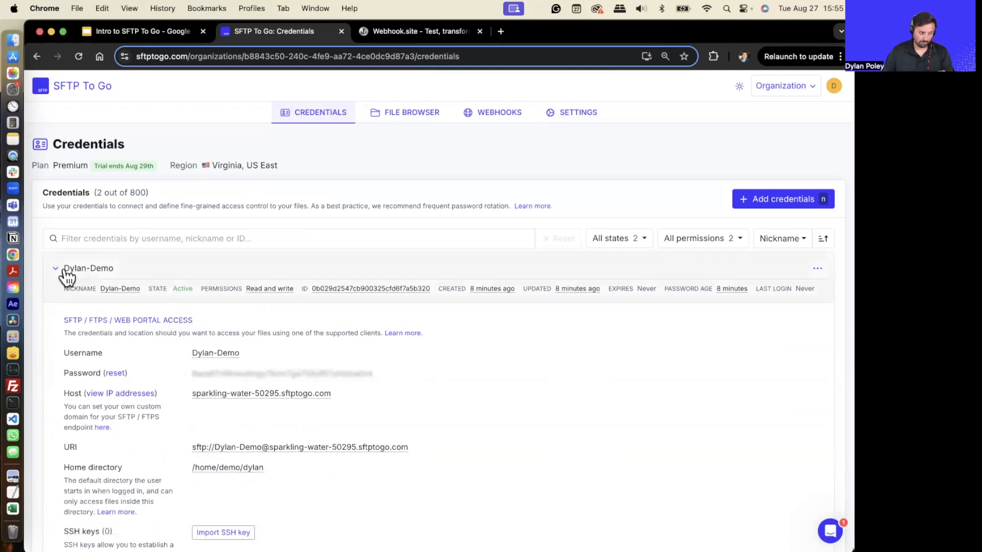
# - Open the web portal for the Dylan-Demo credentials
pyautogui.click(816, 269)
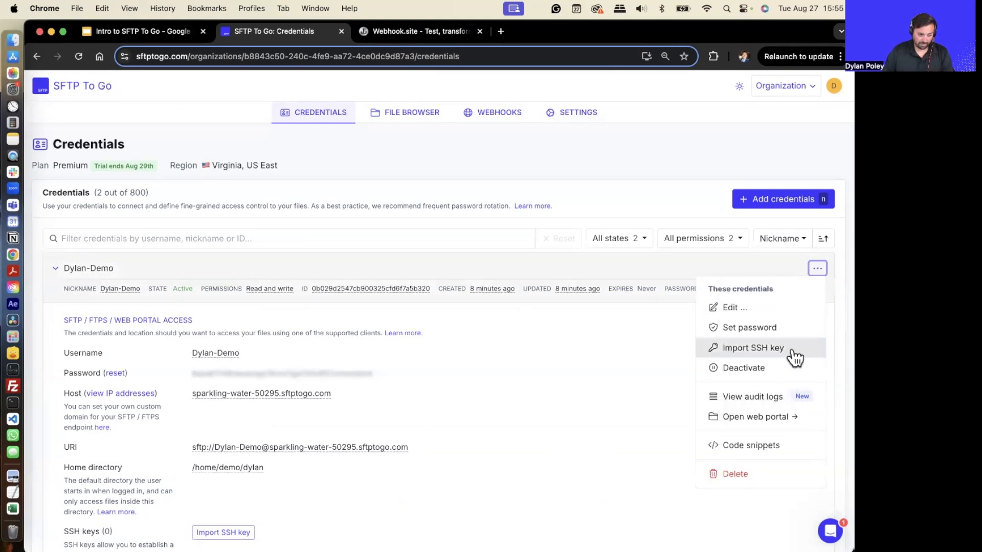
pyautogui.click(770, 422)
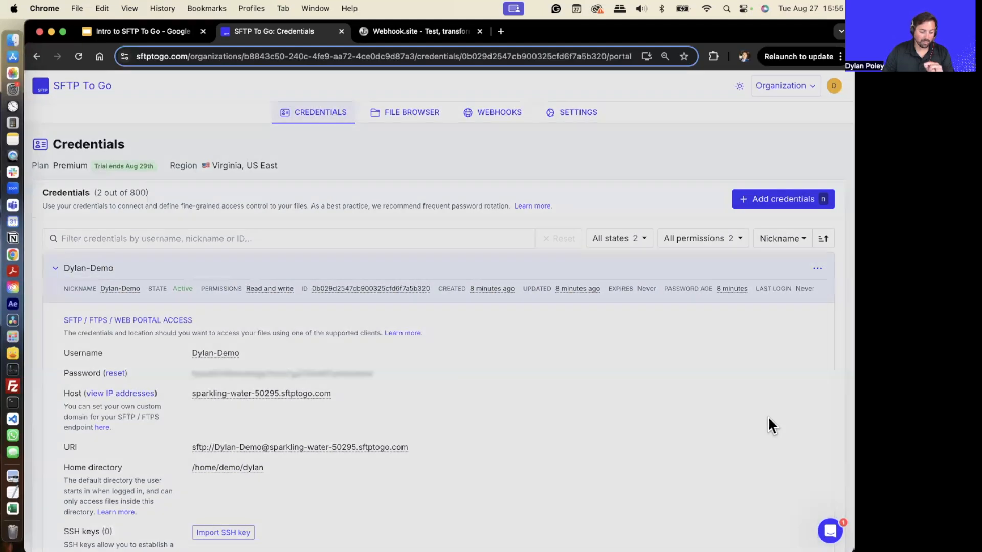
pyautogui.click(547, 193)
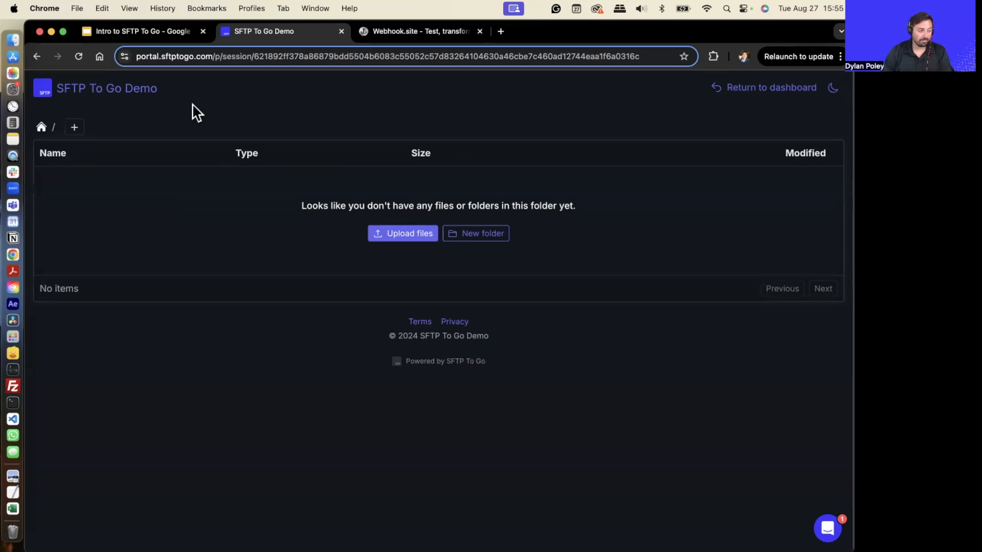
# - Browse the web portal's folder actions menu and return to the dashboard
pyautogui.click(75, 128)
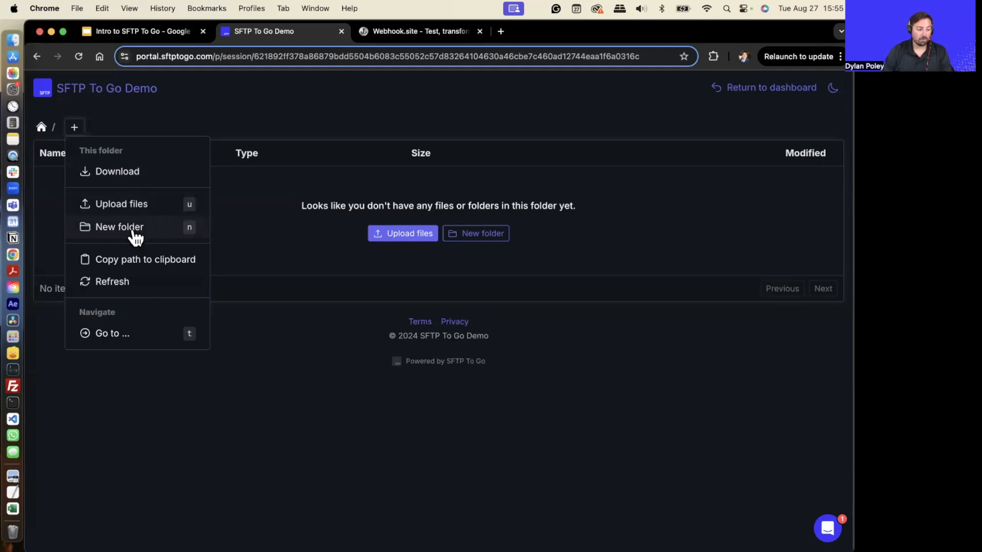
pyautogui.click(604, 366)
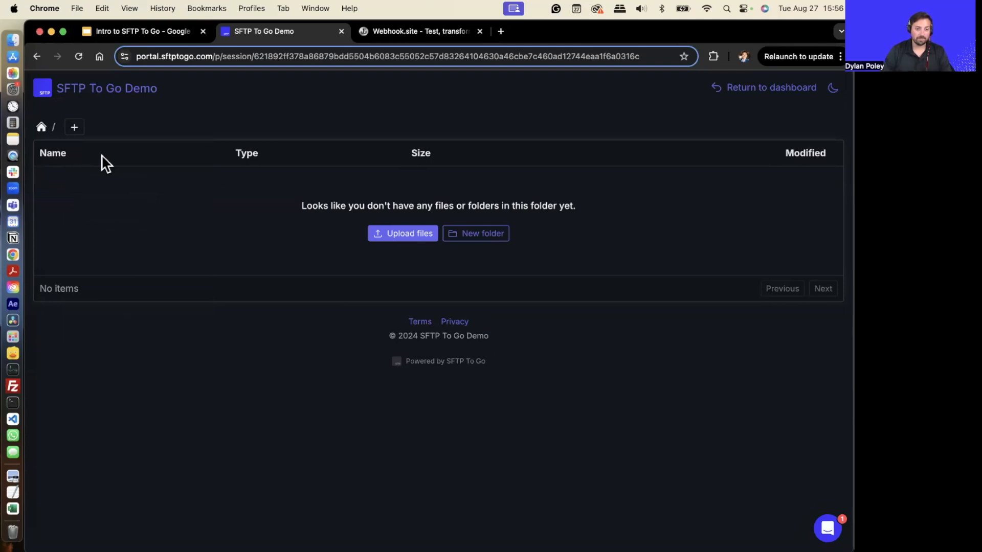
pyautogui.click(761, 91)
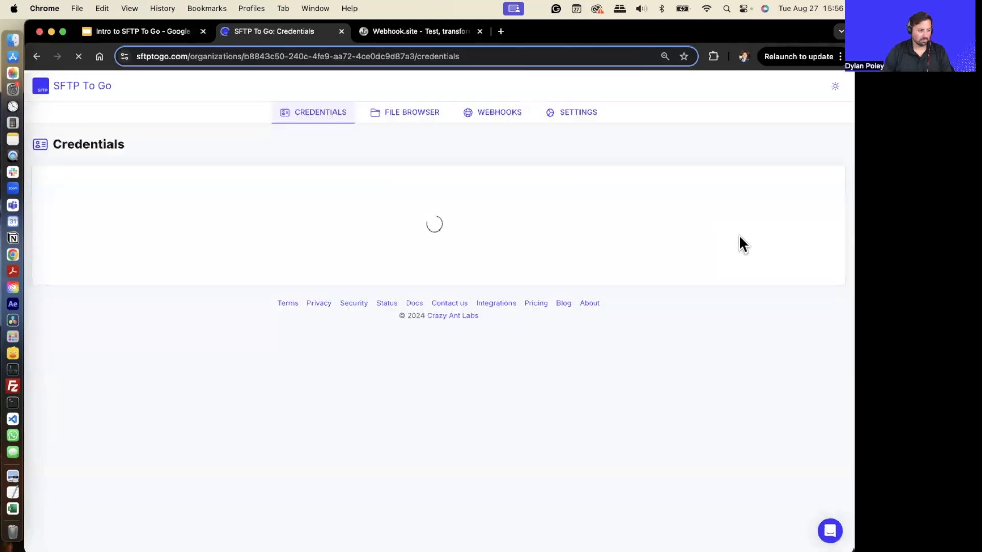
# - Open the File Browser and then the Webhooks page
pyautogui.click(407, 118)
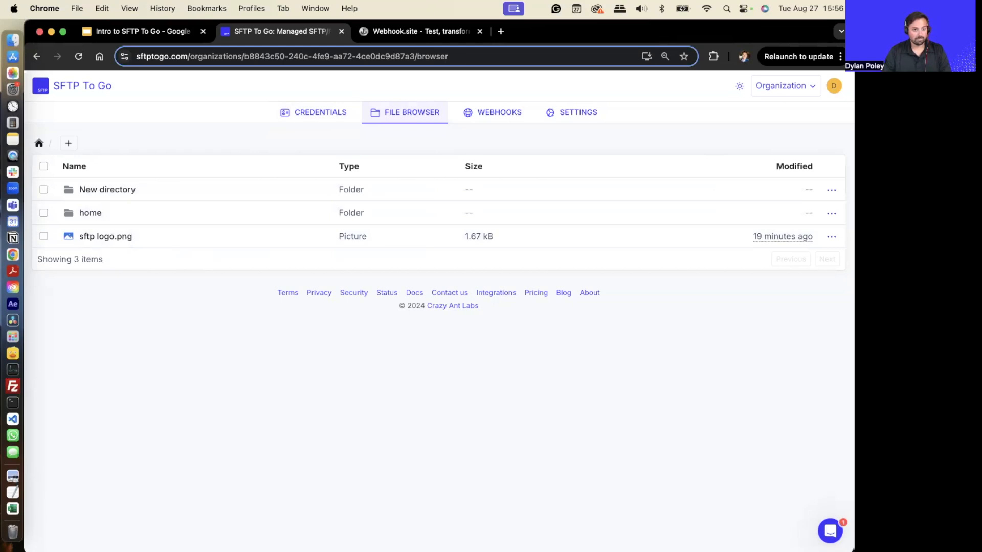
pyautogui.click(491, 118)
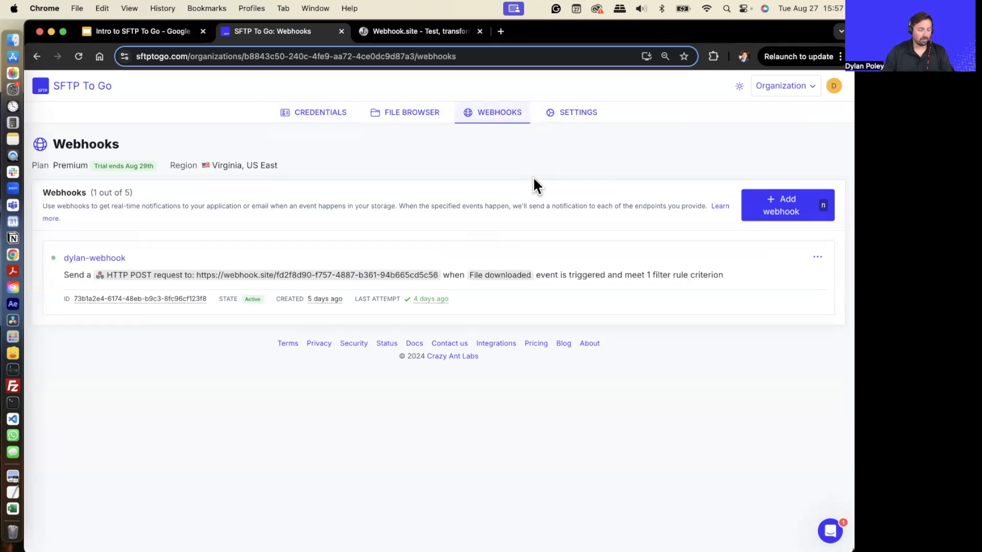
pyautogui.click(789, 215)
pyautogui.click(300, 215)
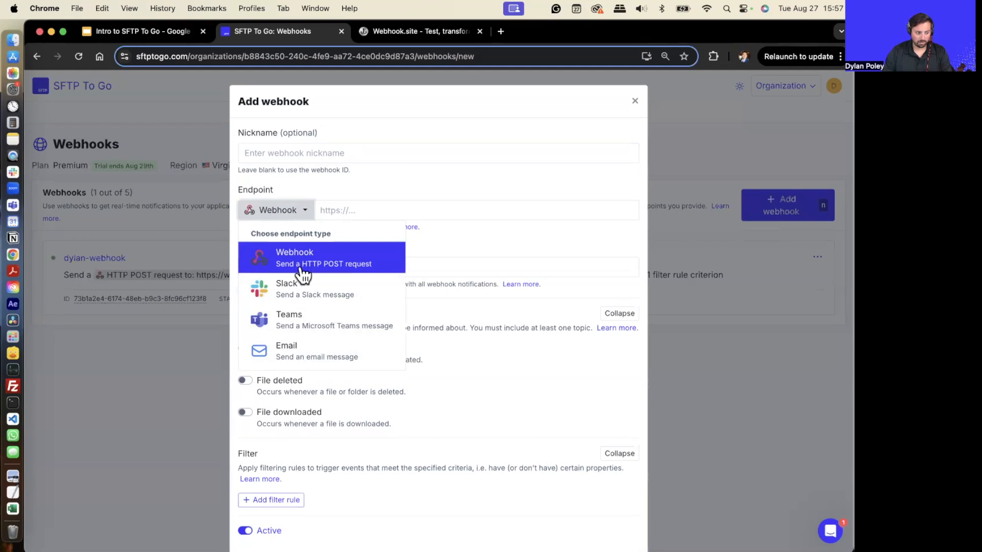
pyautogui.click(581, 241)
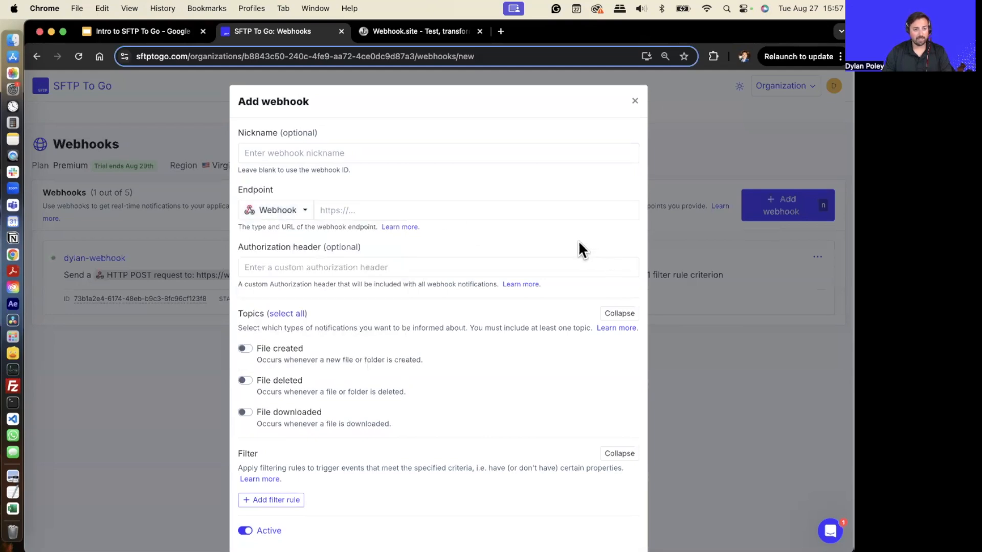
pyautogui.click(634, 101)
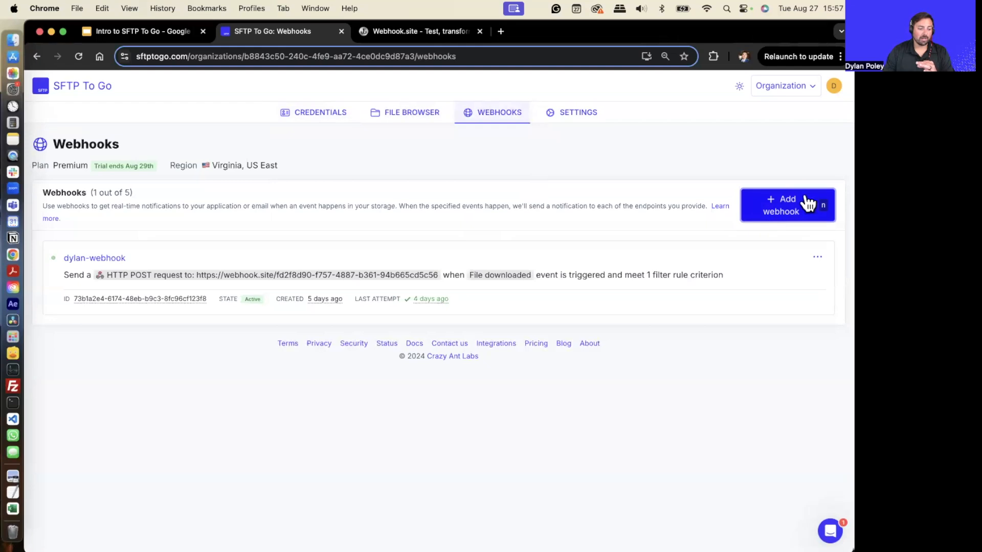
# - Start adding a new webhook with the nickname dylan-webhook
pyautogui.click(787, 213)
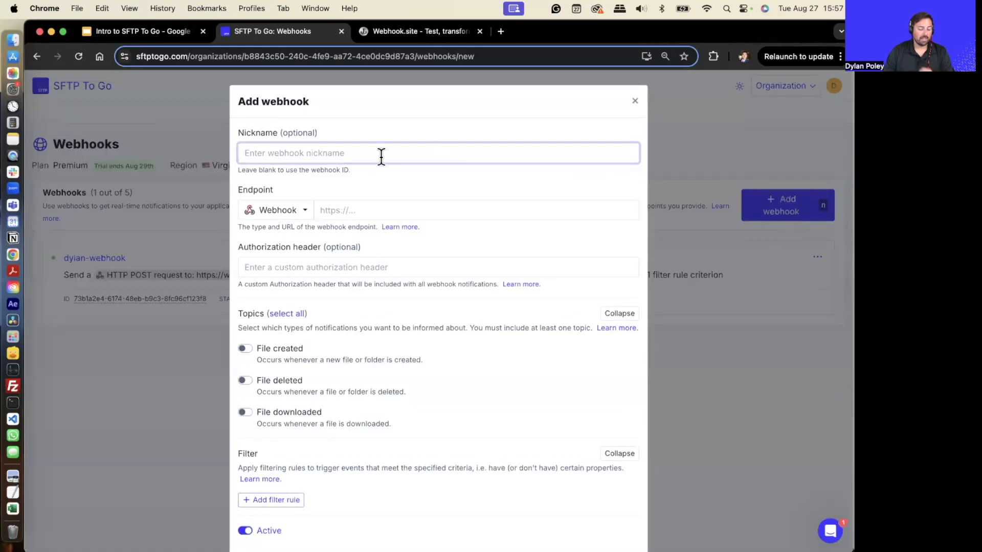
pyautogui.write('dylan-w')
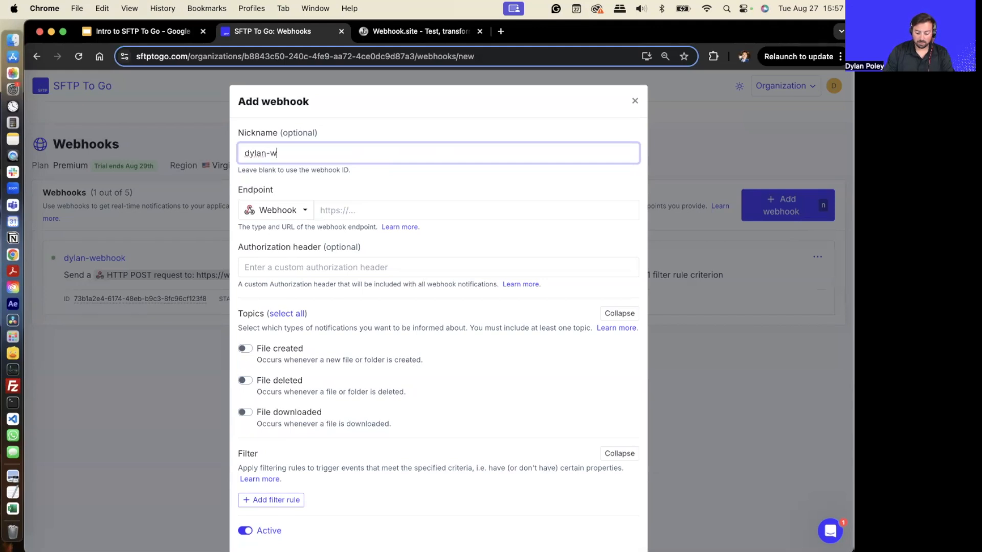
pyautogui.press('BackSpace')
pyautogui.write('hook')
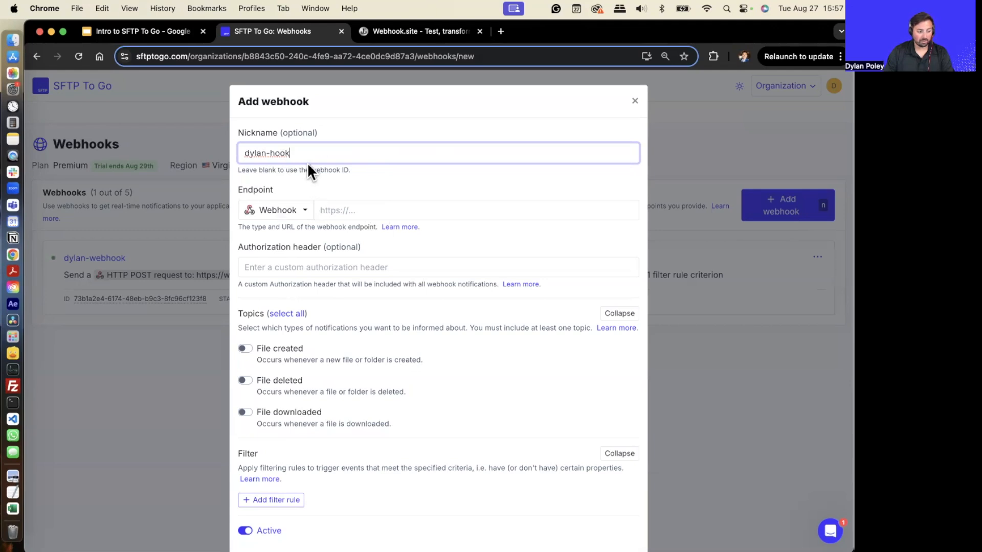
pyautogui.moveTo(304, 153); pyautogui.dragTo(272, 155)
pyautogui.write('webhook')
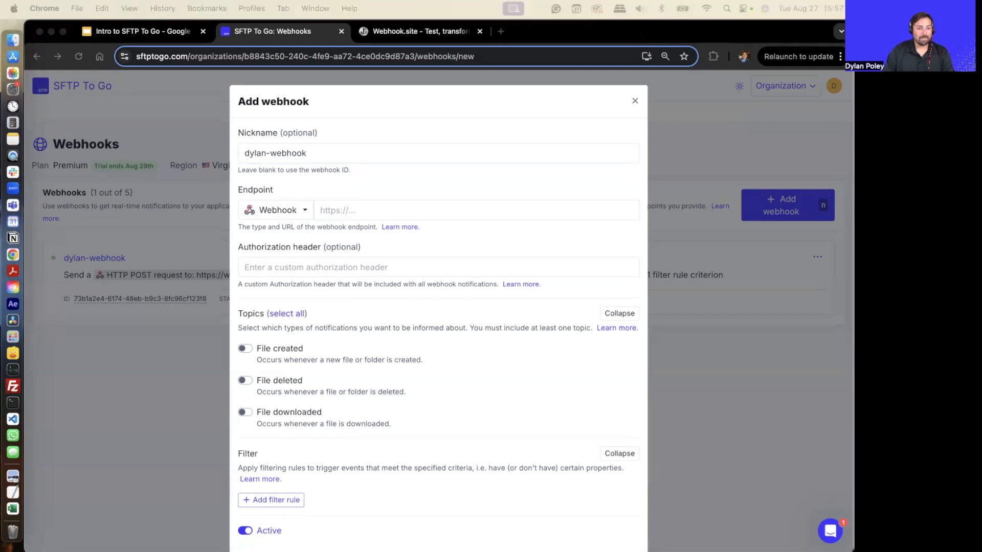
# - Copy the unique URL from Webhook.site and paste it as the webhook endpoint
pyautogui.click(346, 210)
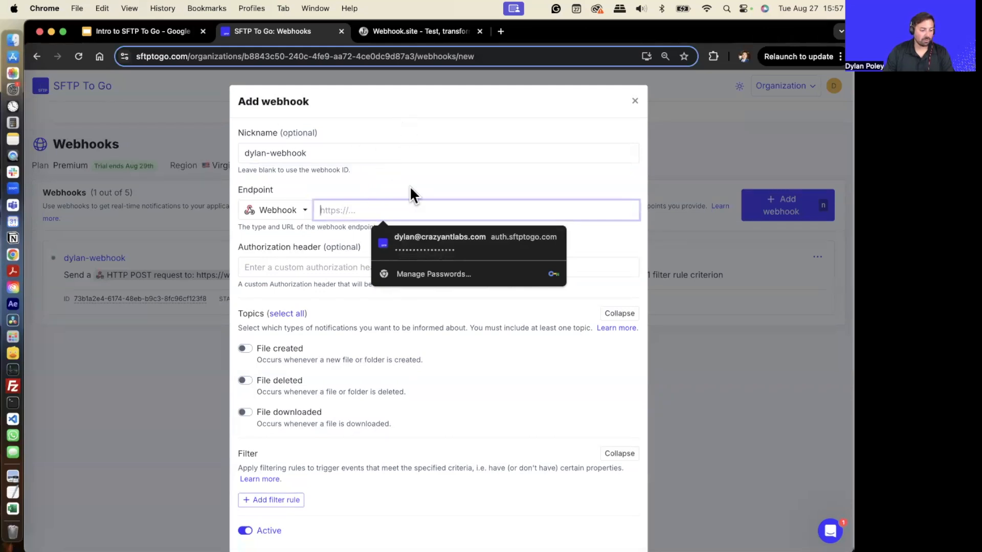
pyautogui.click(405, 36)
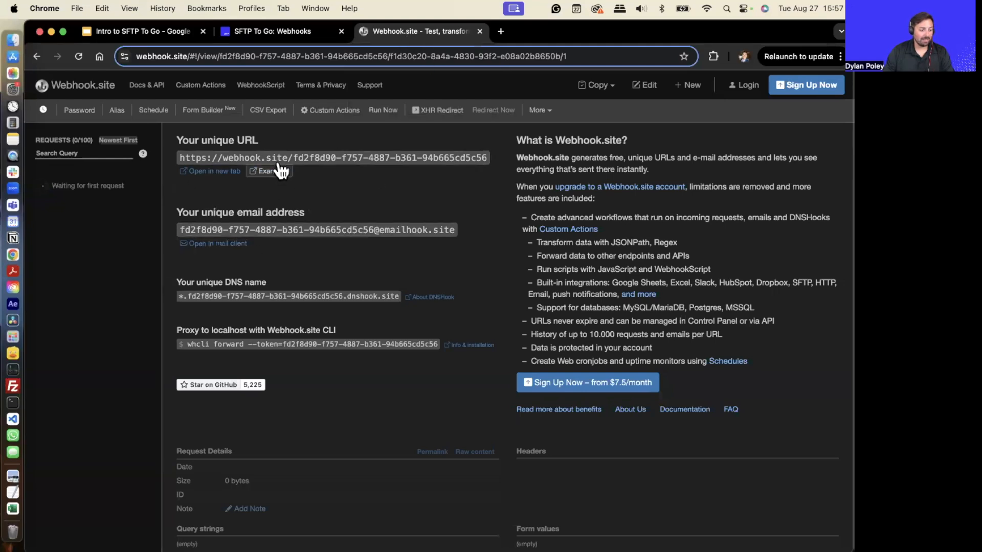
pyautogui.click(301, 163)
pyautogui.press('super+c')
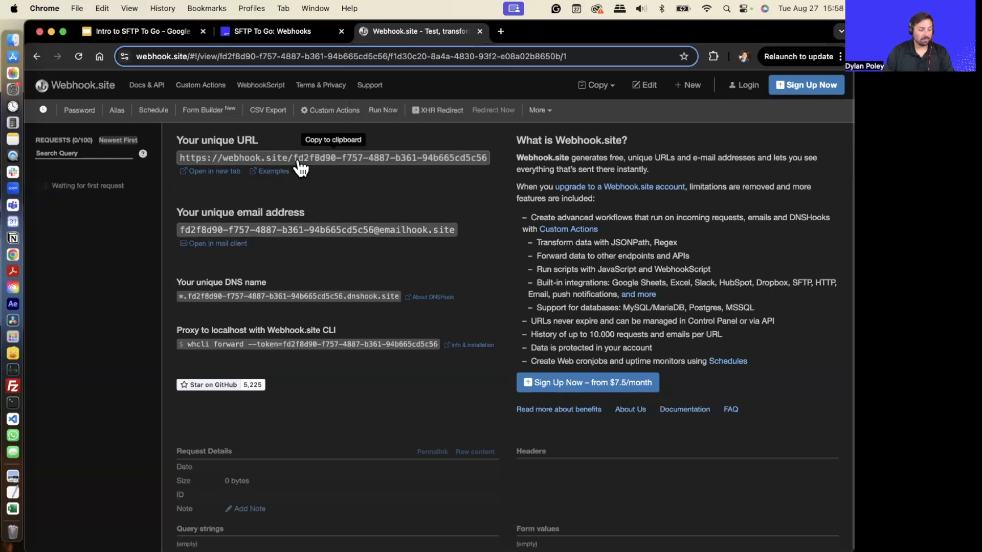
pyautogui.click(307, 31)
pyautogui.click(335, 210)
pyautogui.press('super+v')
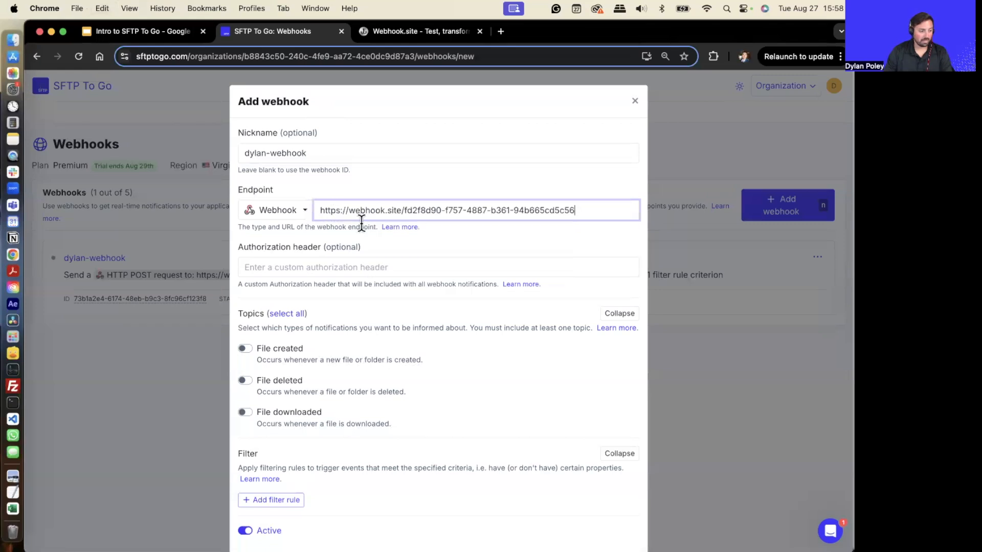
pyautogui.scroll(-2, 438, 361)
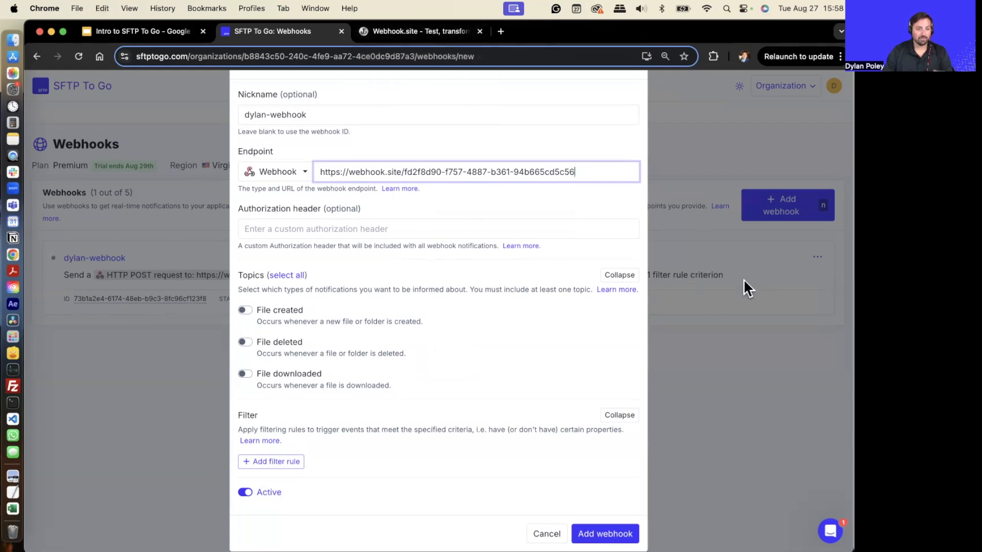
pyautogui.click(433, 30)
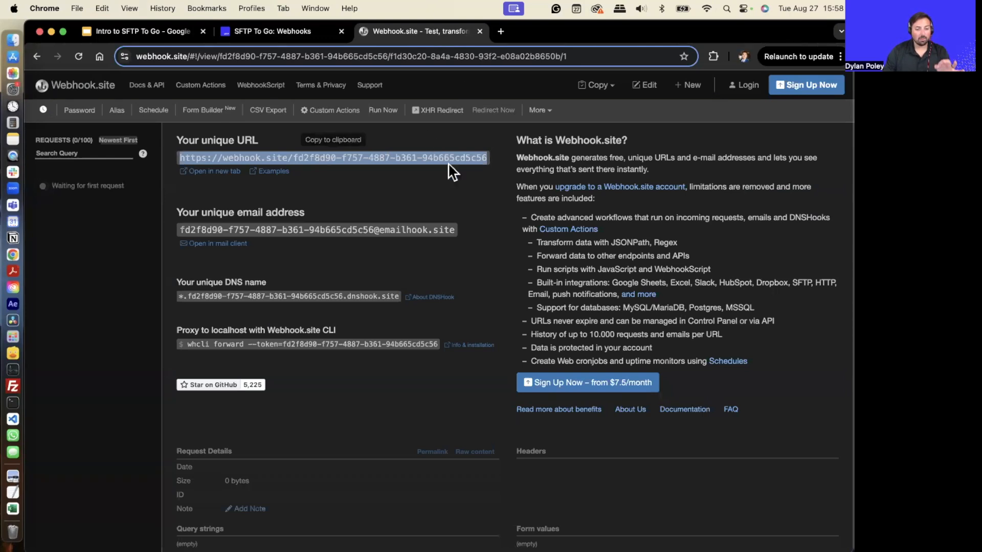
pyautogui.click(277, 32)
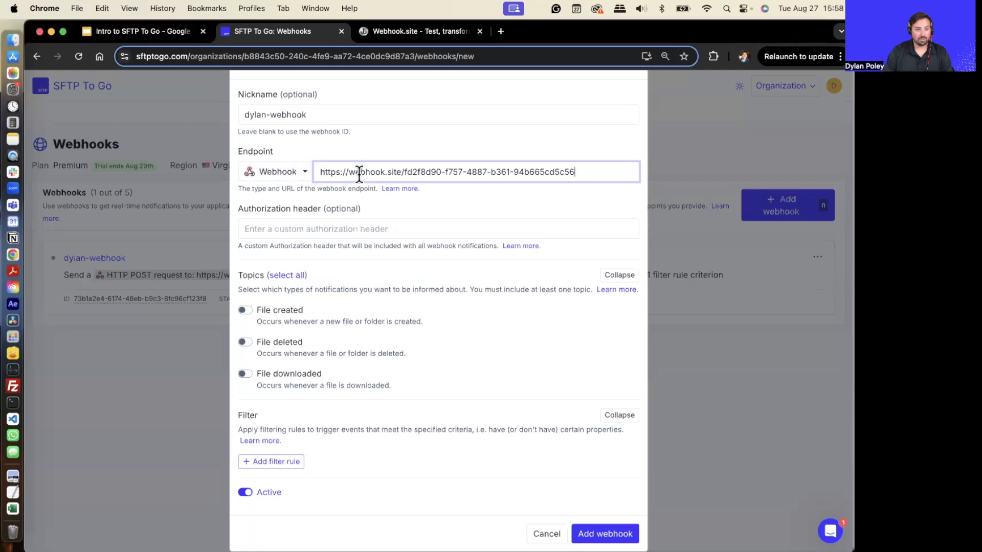
# - Enable only the File created topic for the webhook
pyautogui.scroll(-1, 308, 381)
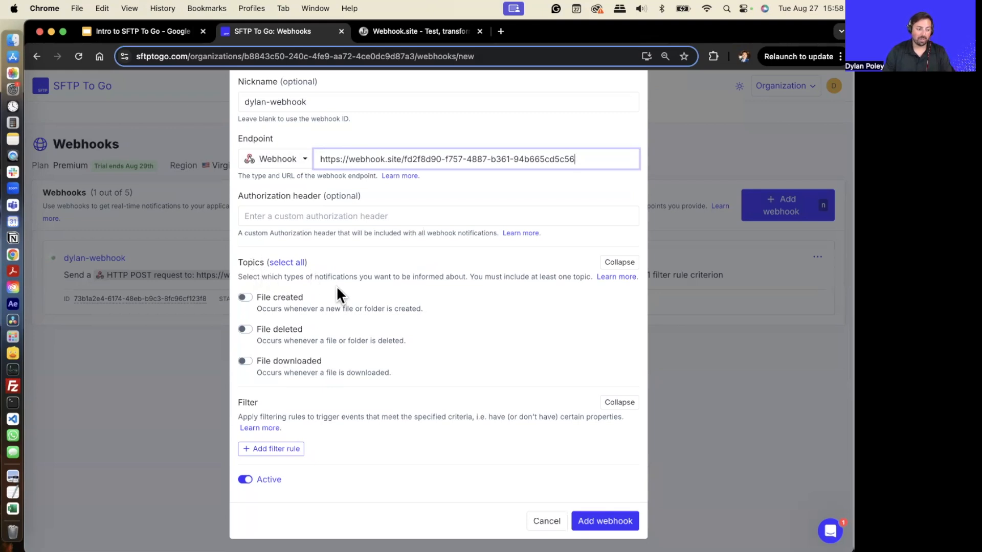
pyautogui.click(258, 302)
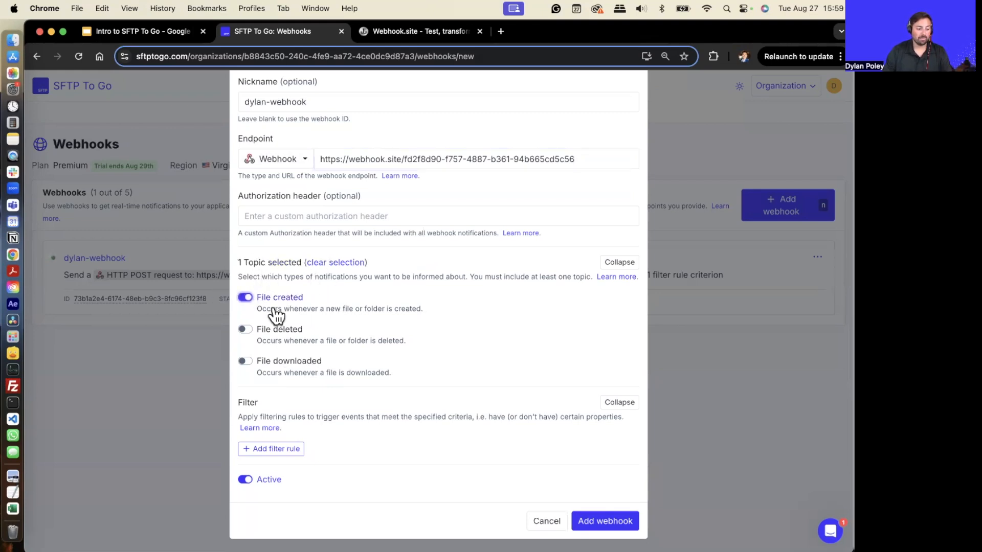
pyautogui.click(249, 306)
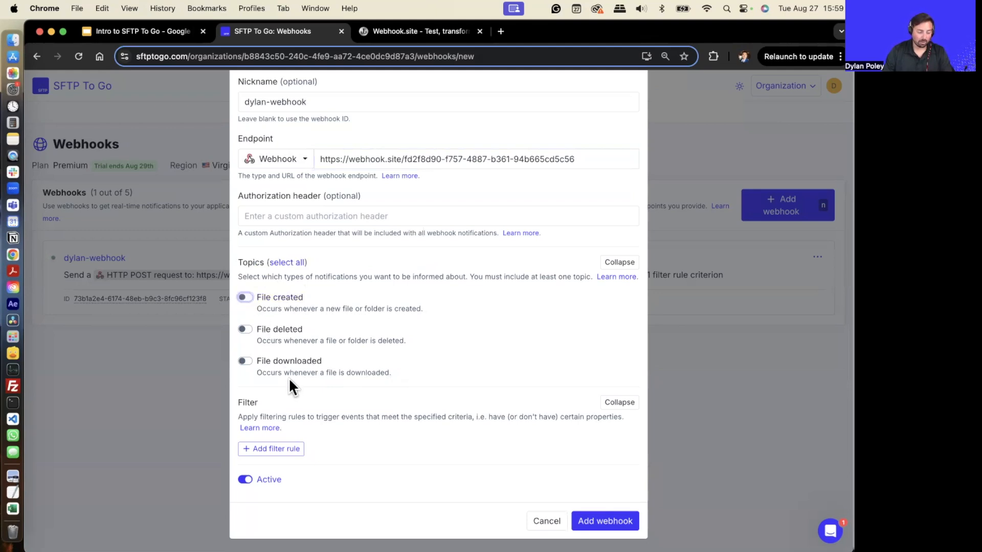
pyautogui.click(273, 362)
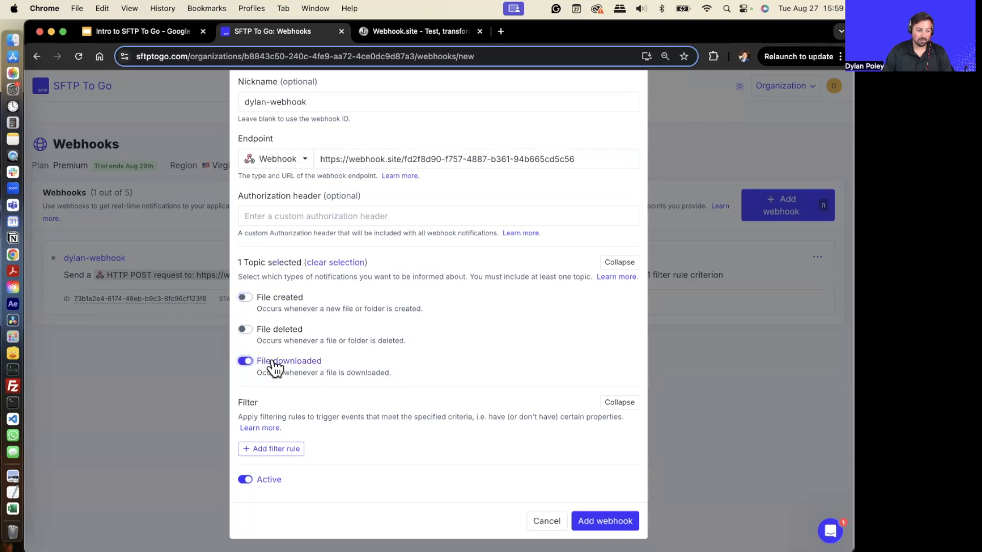
pyautogui.click(273, 364)
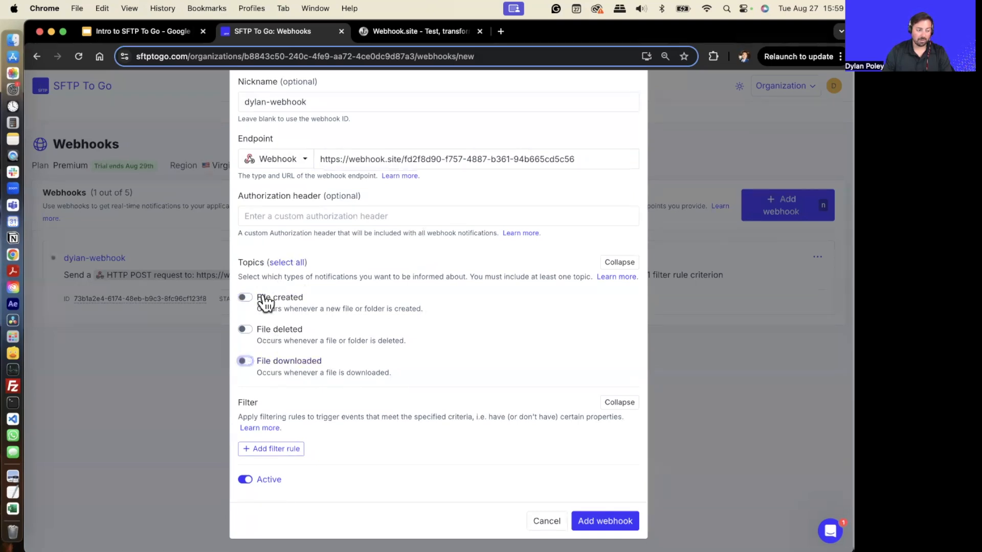
pyautogui.click(266, 299)
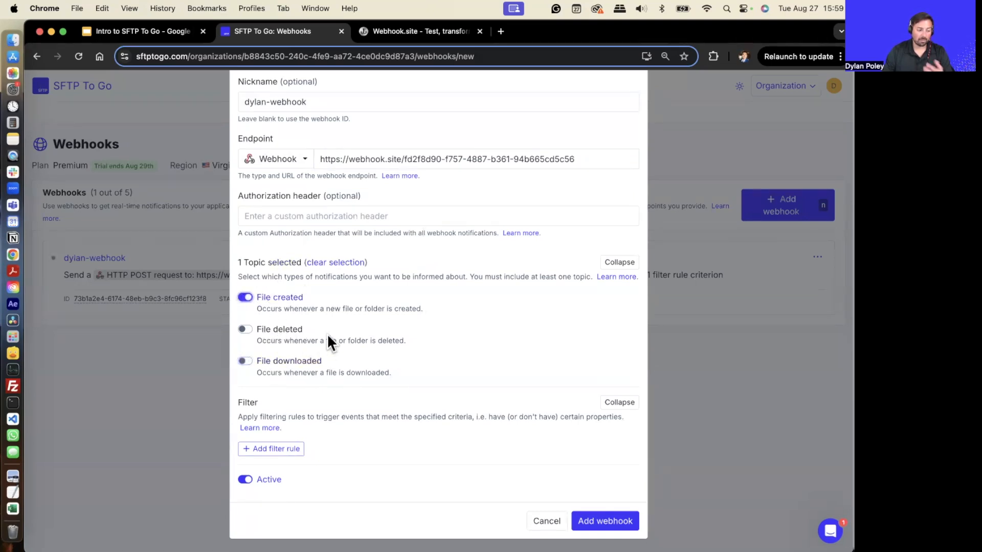
# - Add a filter rule on Actor ID with the Contains operator
pyautogui.click(301, 449)
pyautogui.click(432, 451)
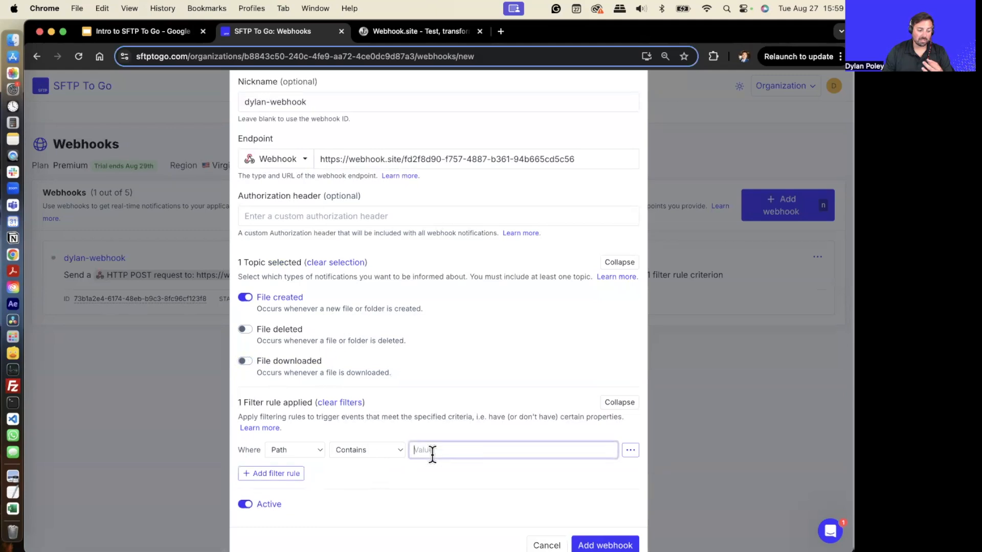
pyautogui.click(379, 450)
pyautogui.click(368, 450)
pyautogui.click(302, 450)
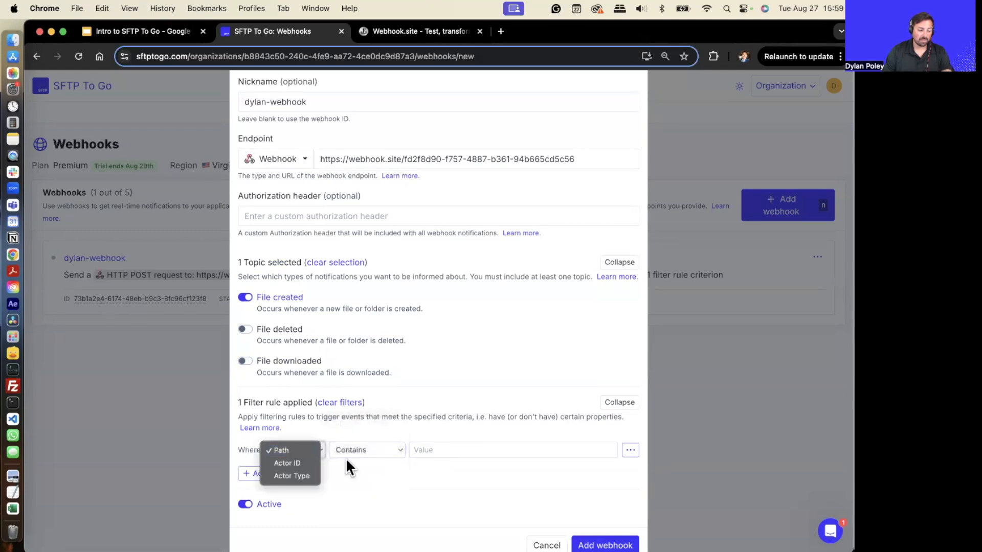
pyautogui.click(307, 462)
pyautogui.click(433, 450)
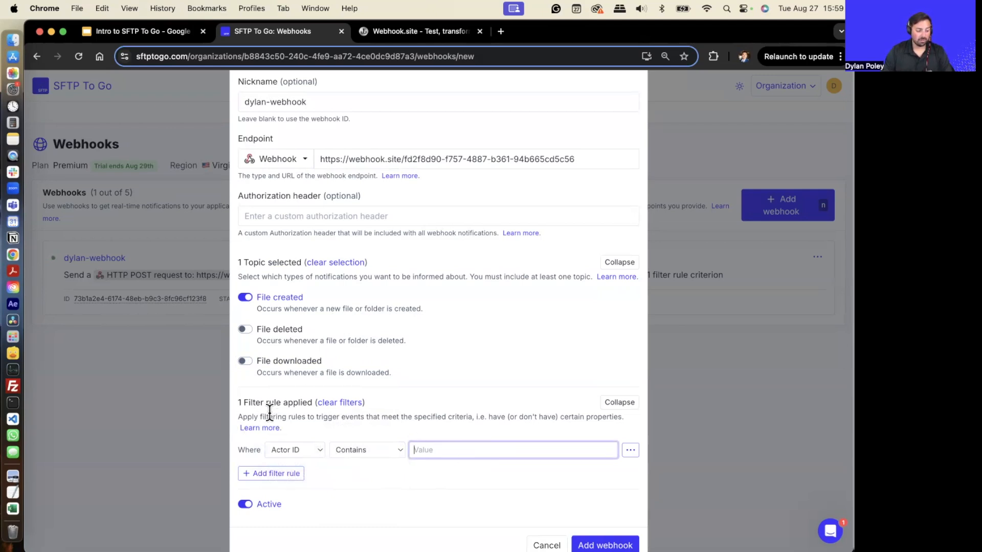
# - Save the new dylan-webhook without an authorization header
pyautogui.scroll(2, 341, 214)
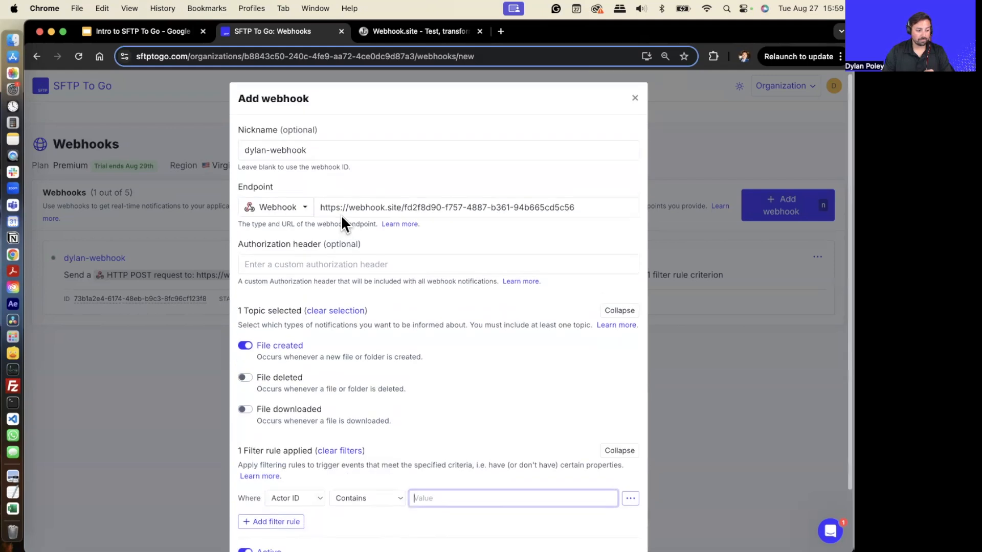
pyautogui.scroll(-3, 368, 253)
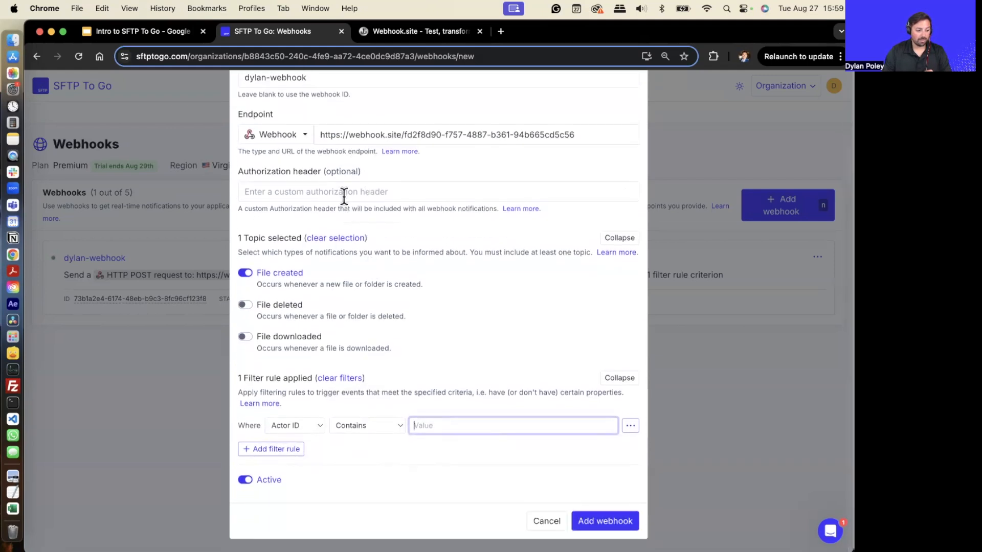
pyautogui.click(343, 191)
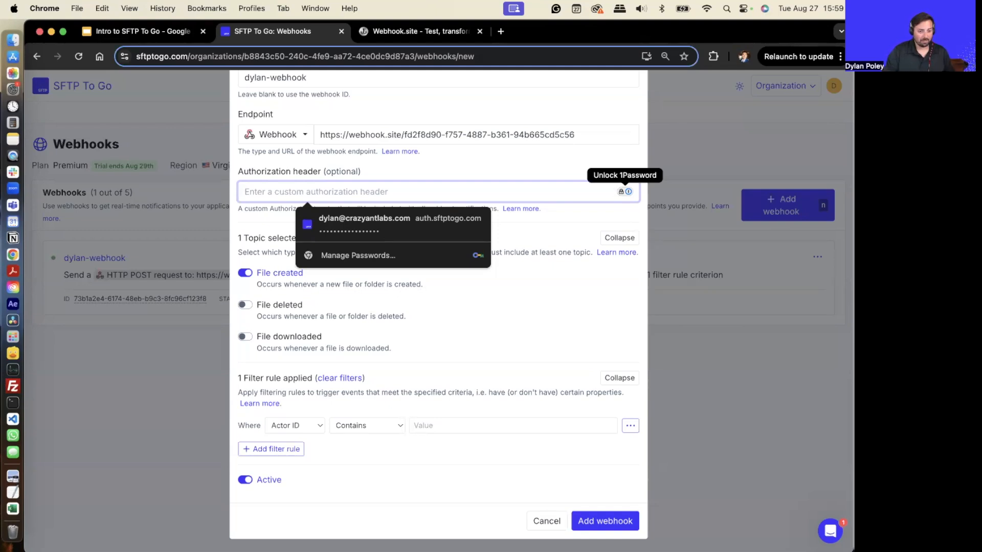
pyautogui.click(521, 354)
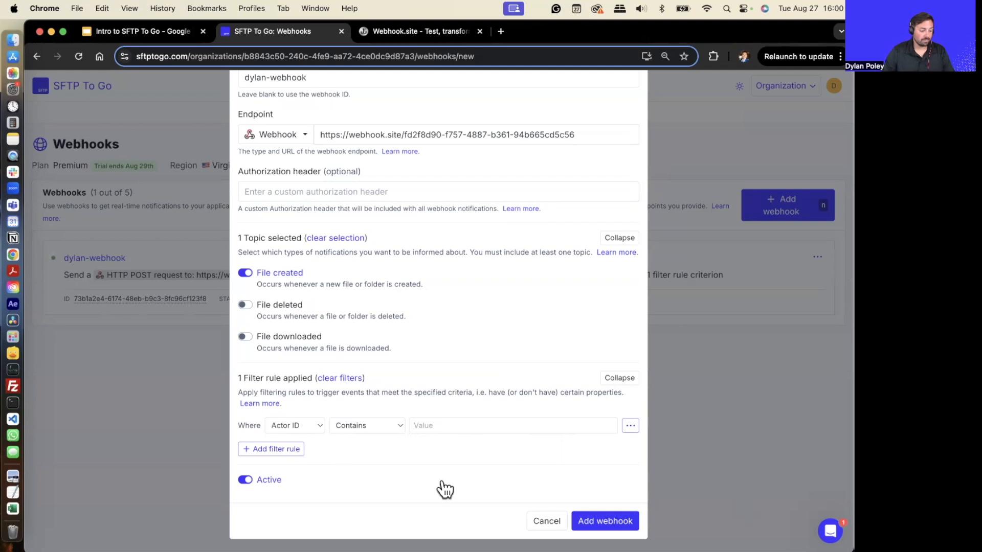
pyautogui.click(603, 521)
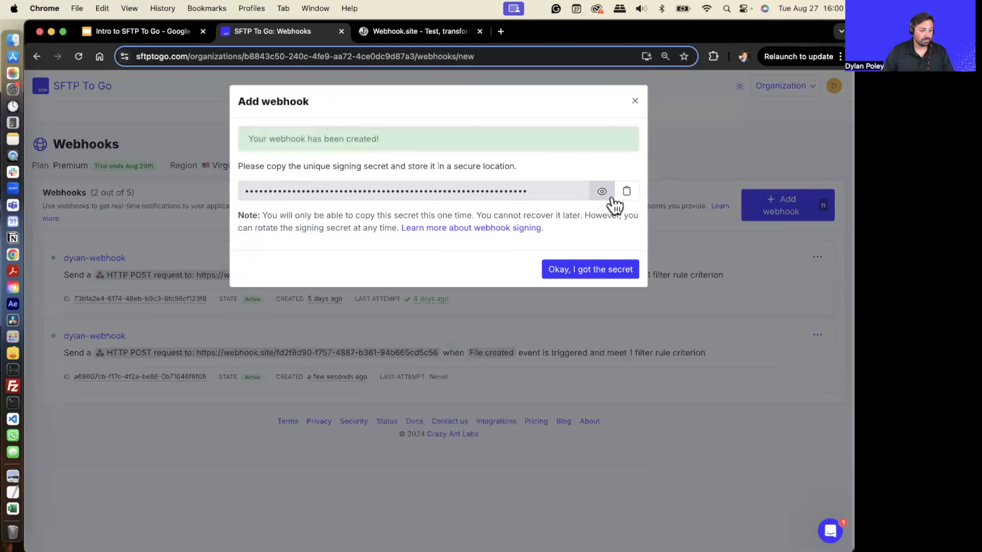
# - Copy the new webhook's signing secret and dismiss the confirmation
pyautogui.click(626, 191)
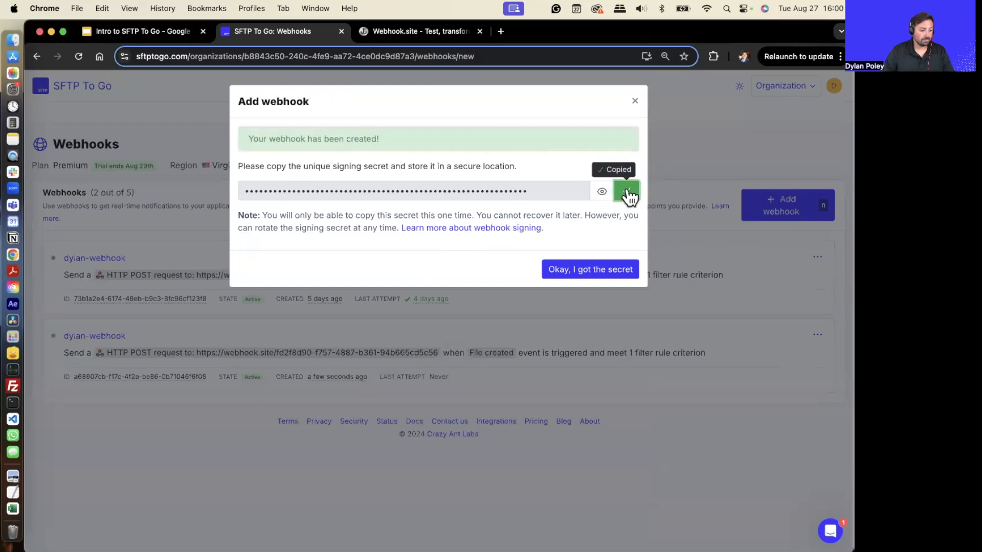
pyautogui.click(623, 272)
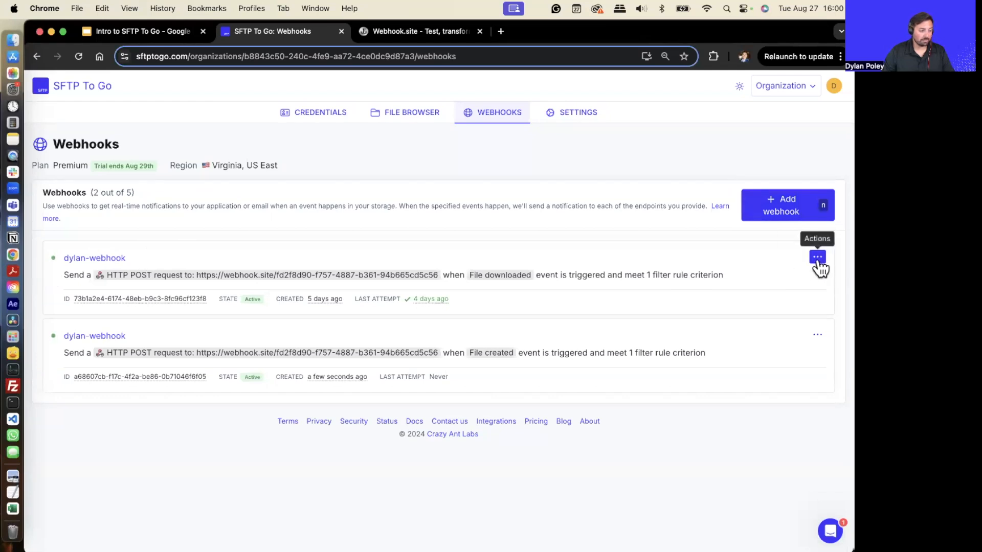
# - Send a test ping event from the File downloaded webhook and check its delivery on Webhook.site
pyautogui.click(411, 31)
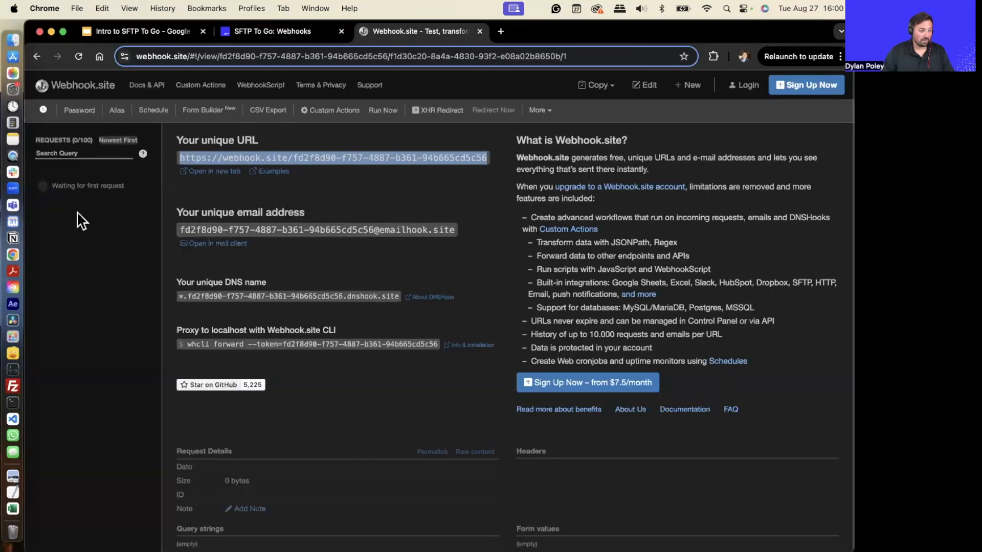
pyautogui.click(291, 39)
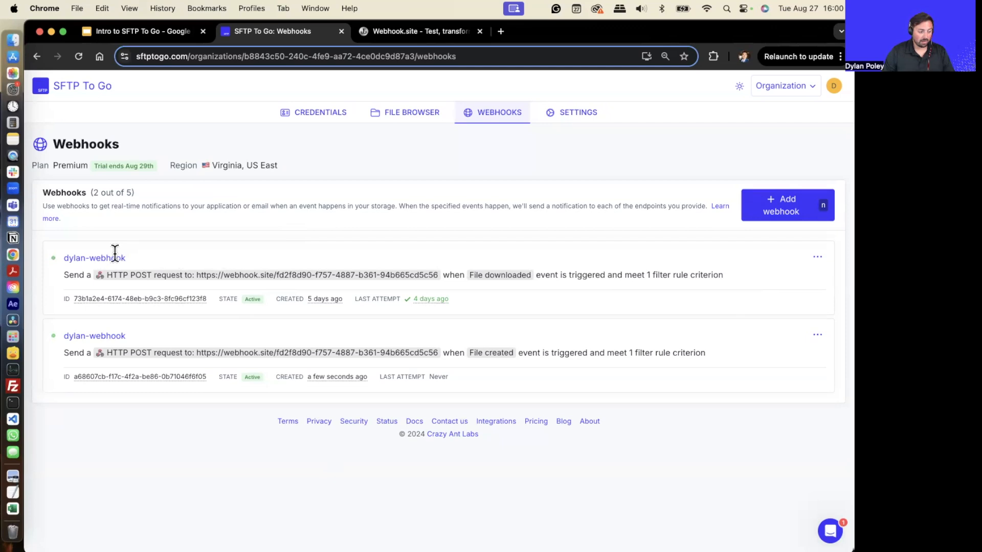
pyautogui.click(817, 257)
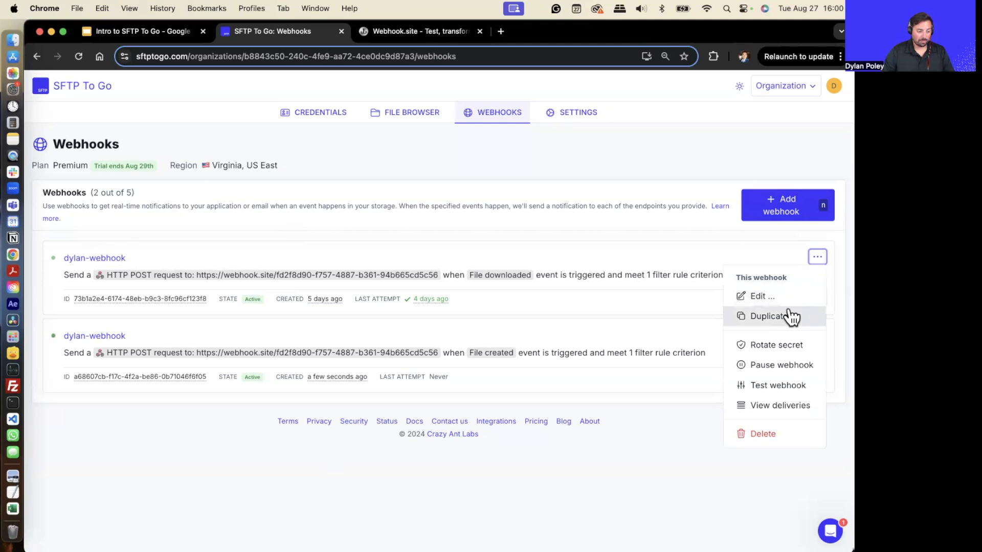
pyautogui.click(799, 388)
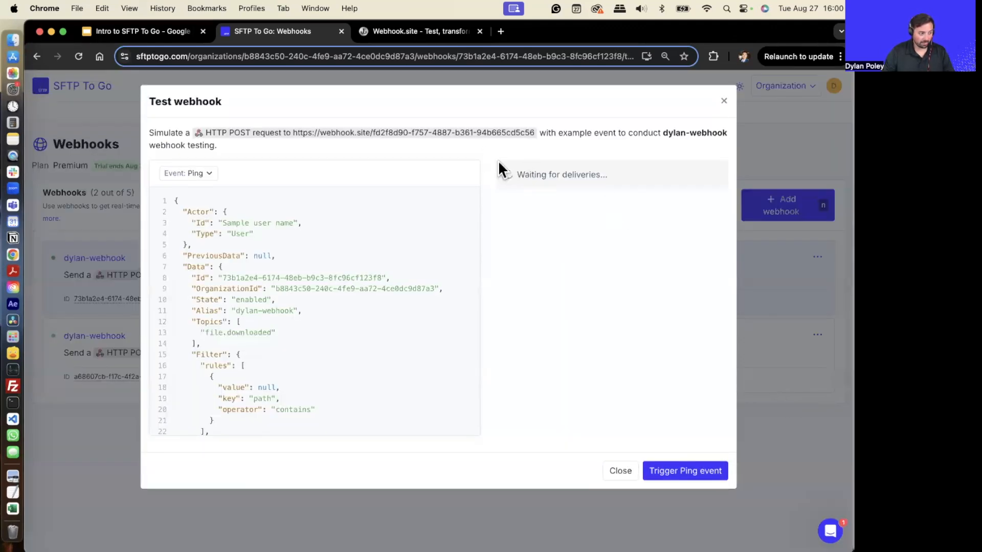
pyautogui.click(691, 480)
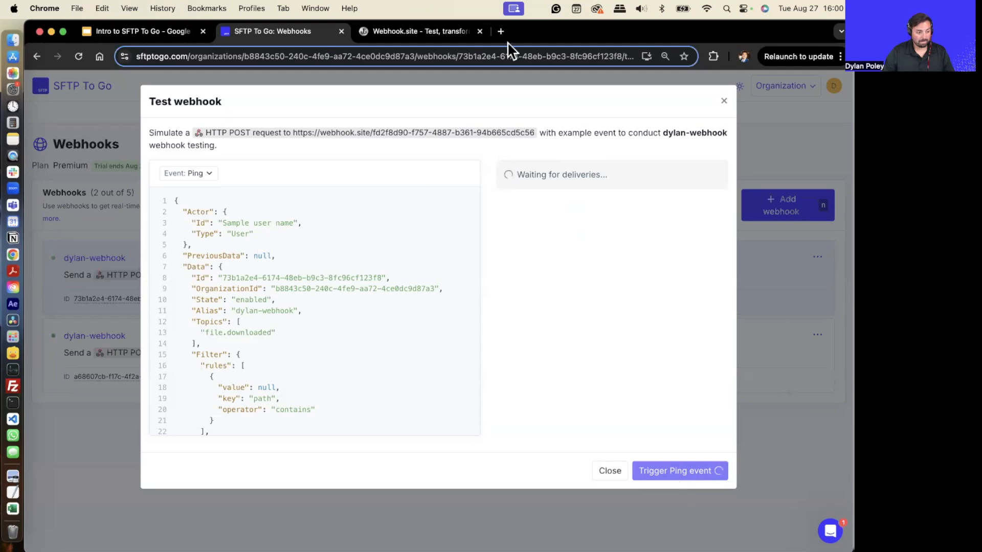
pyautogui.click(414, 32)
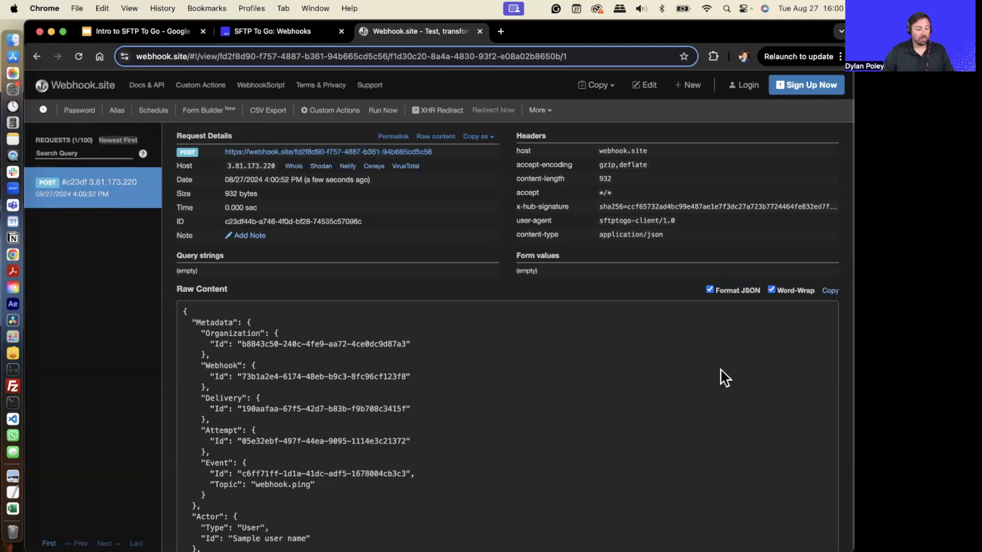
pyautogui.click(280, 36)
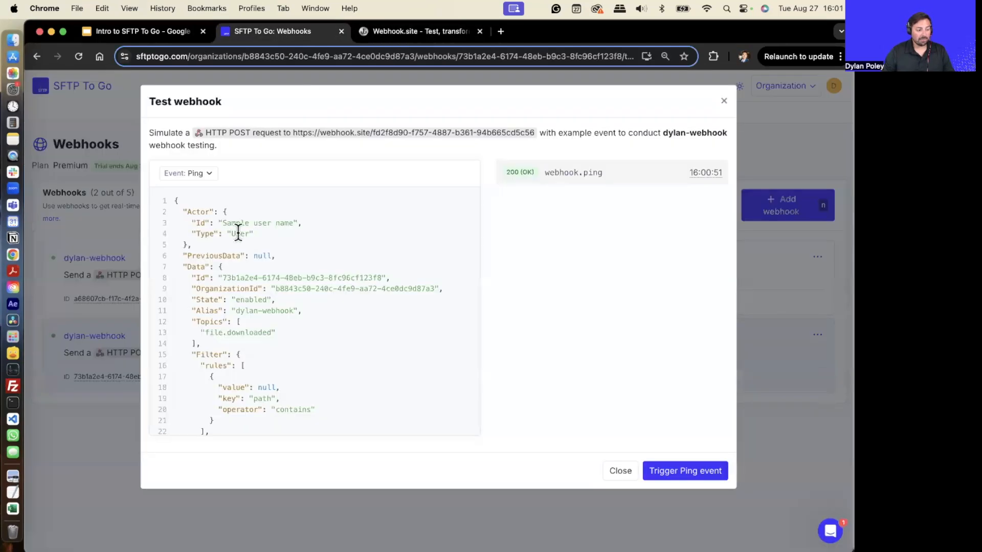
pyautogui.click(722, 96)
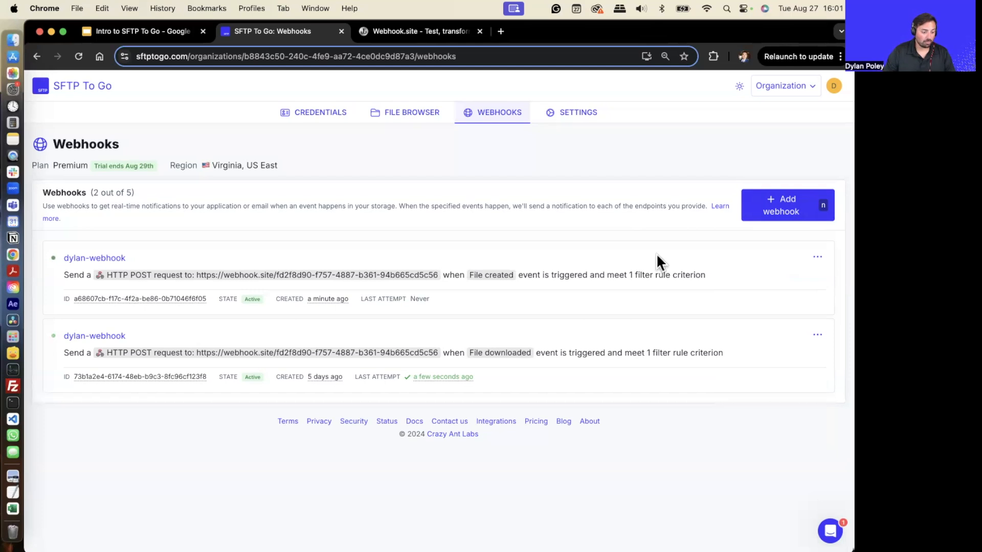
pyautogui.click(771, 210)
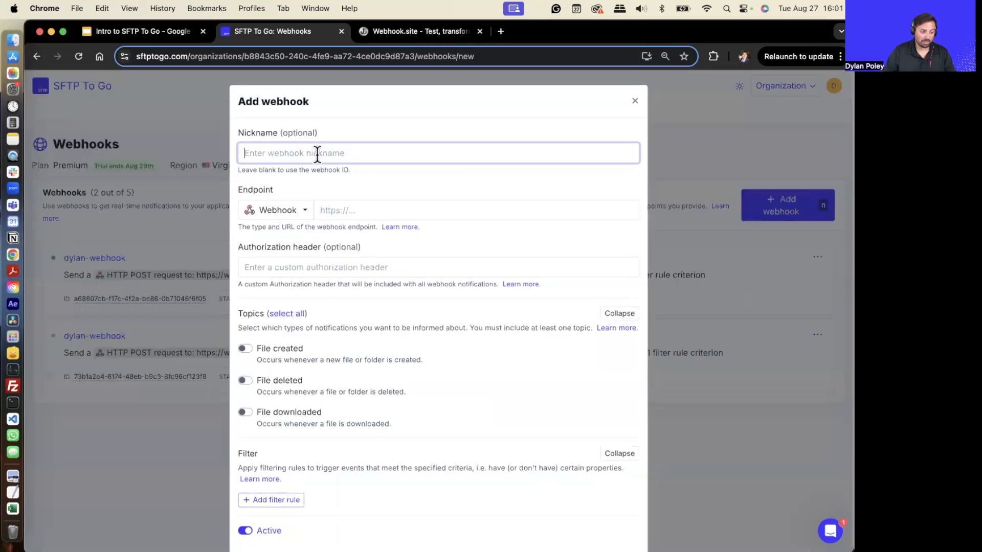
pyautogui.click(298, 218)
pyautogui.click(296, 347)
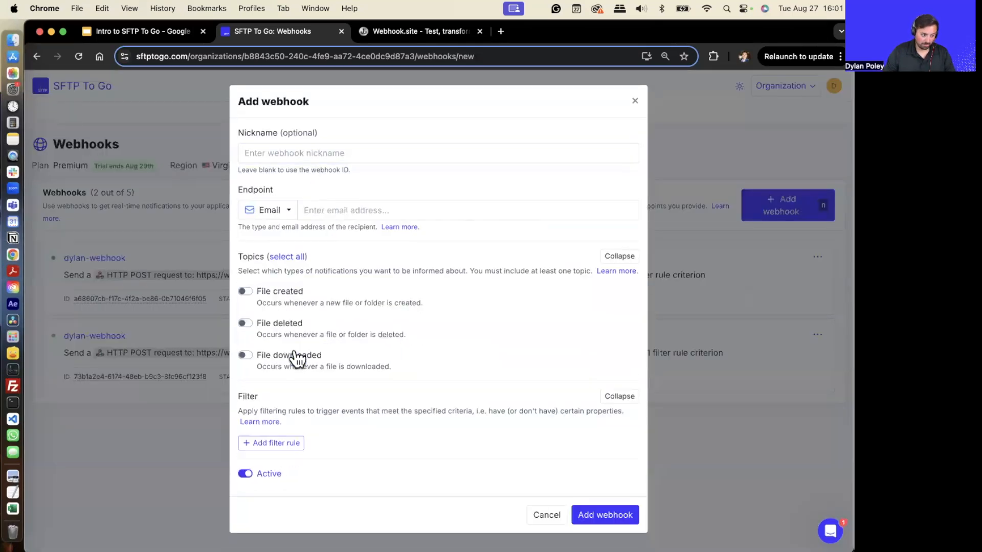
pyautogui.click(368, 212)
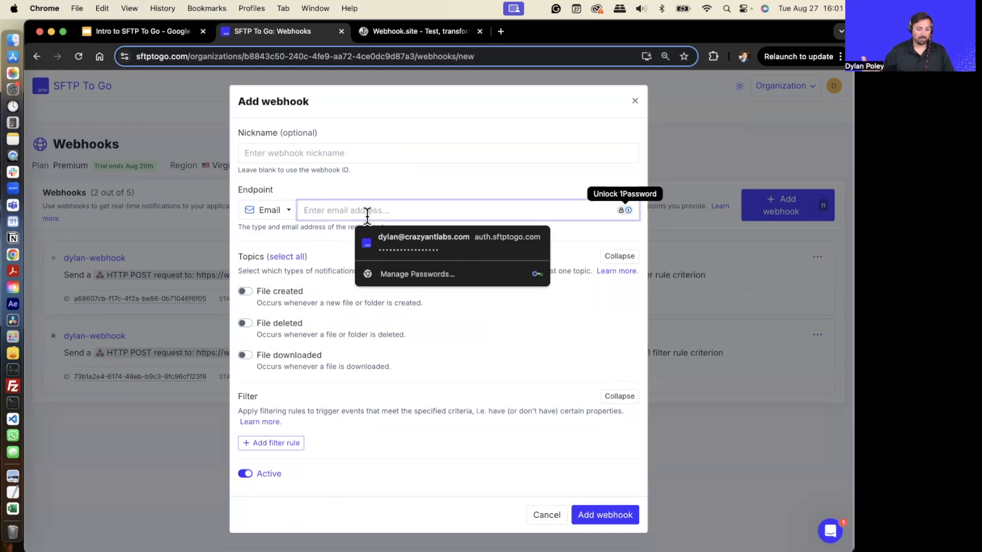
pyautogui.click(530, 375)
pyautogui.click(669, 105)
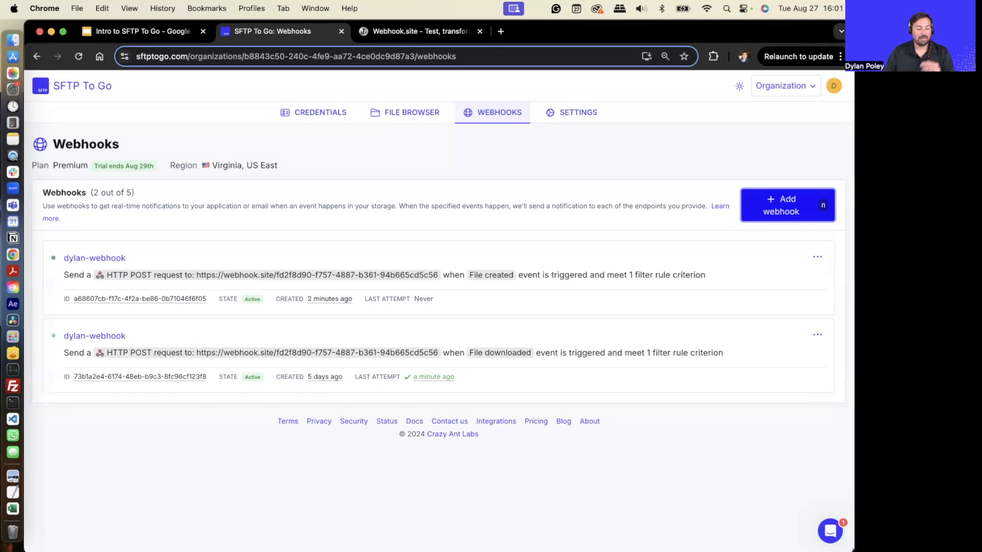
# - Open the Credentials page and view the Dylan-Demo credential's custom domain link
pyautogui.click(90, 131)
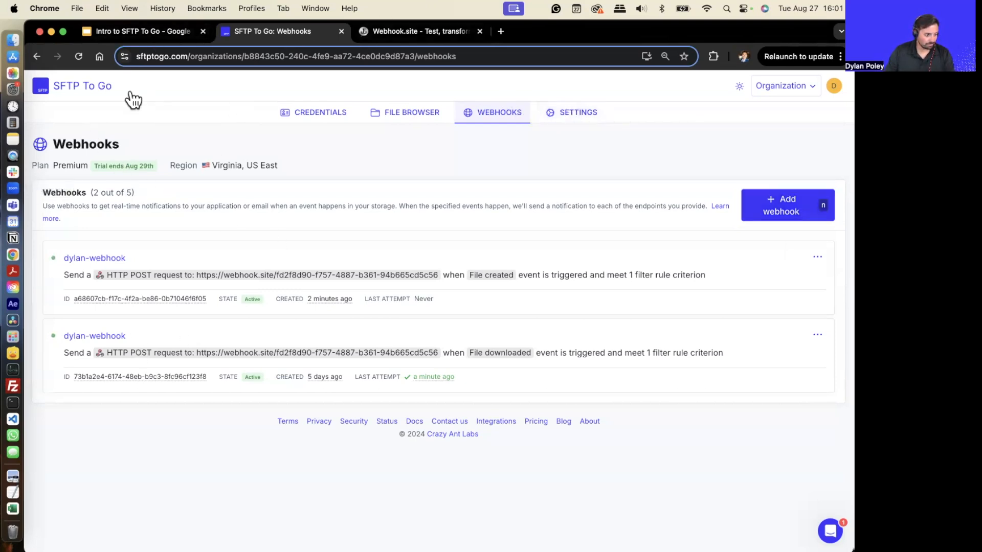
pyautogui.click(338, 139)
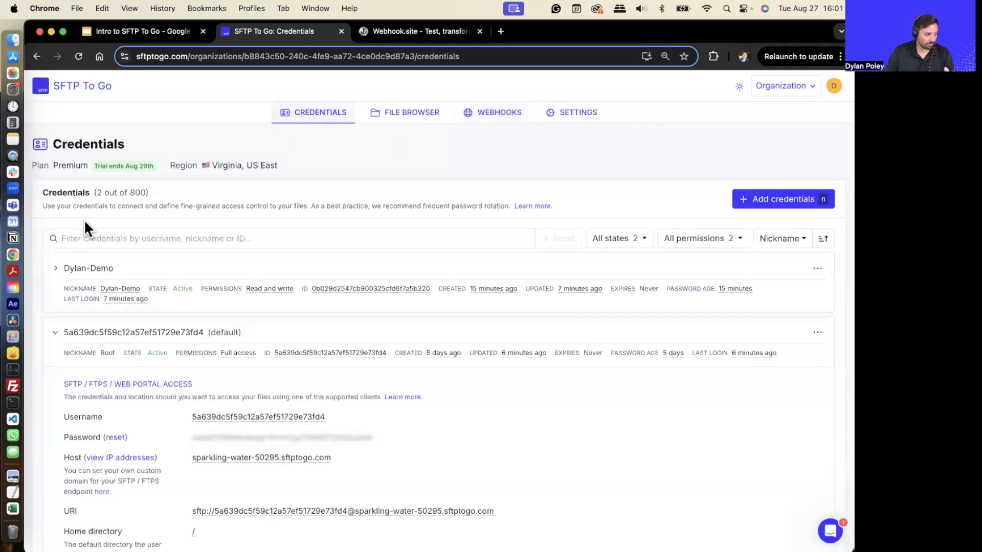
pyautogui.click(72, 271)
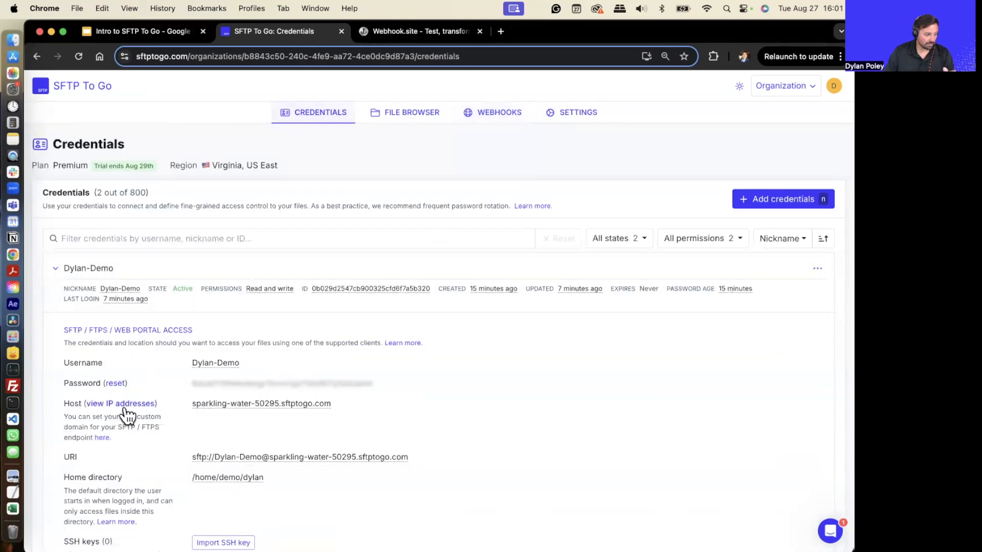
pyautogui.click(102, 437)
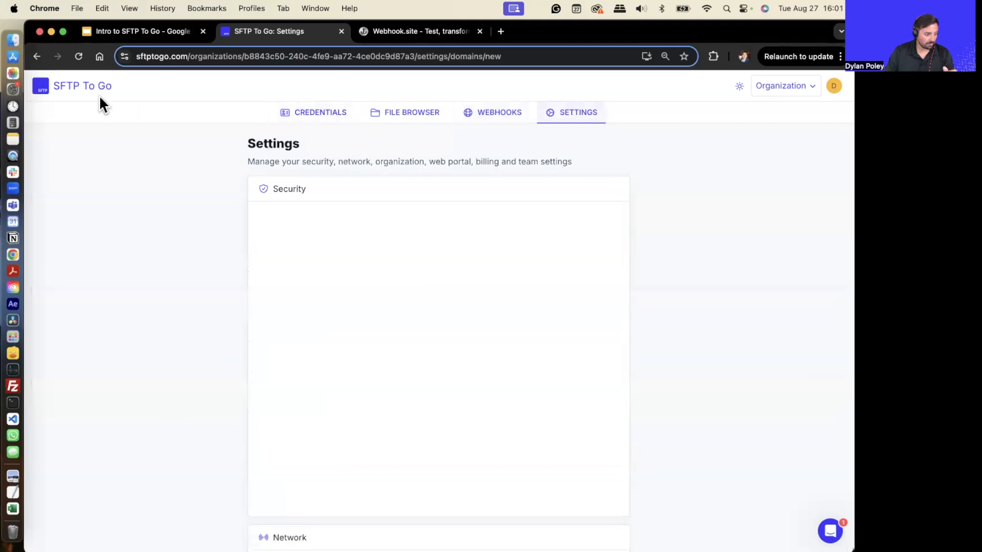
pyautogui.click(37, 56)
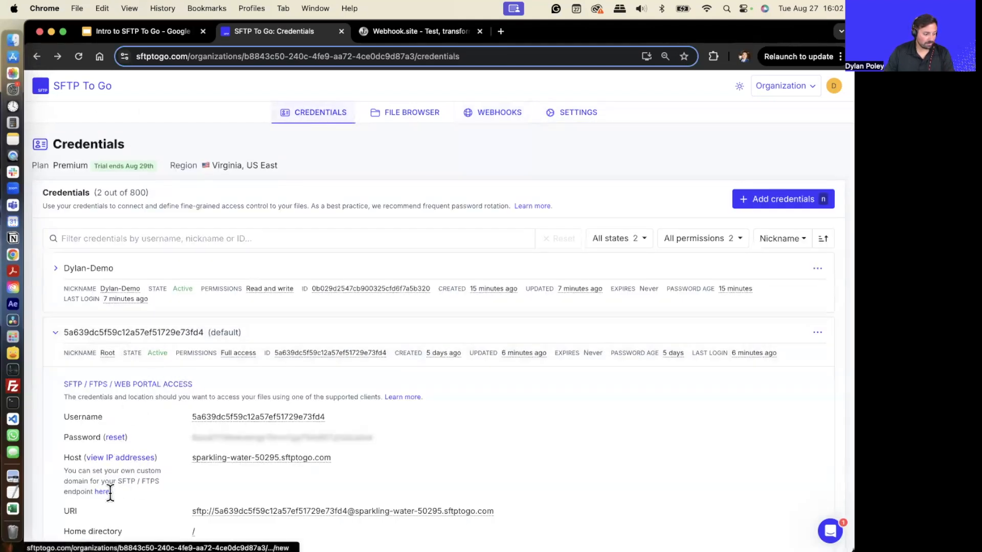
# - Browse the documentation on home directories, webhook and email notifications, management APIs and the REST API reference
pyautogui.scroll(-5, 127, 485)
pyautogui.click(123, 444)
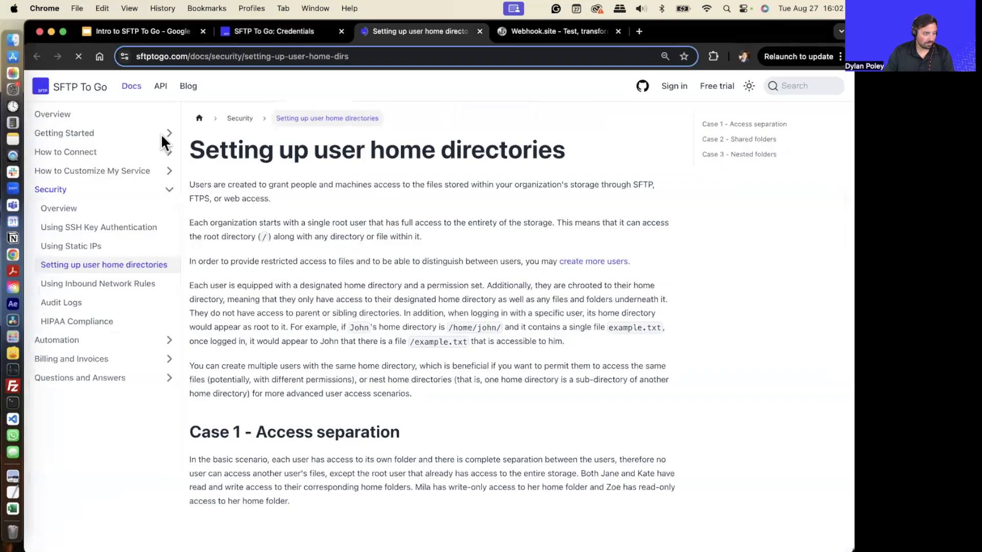
pyautogui.click(86, 341)
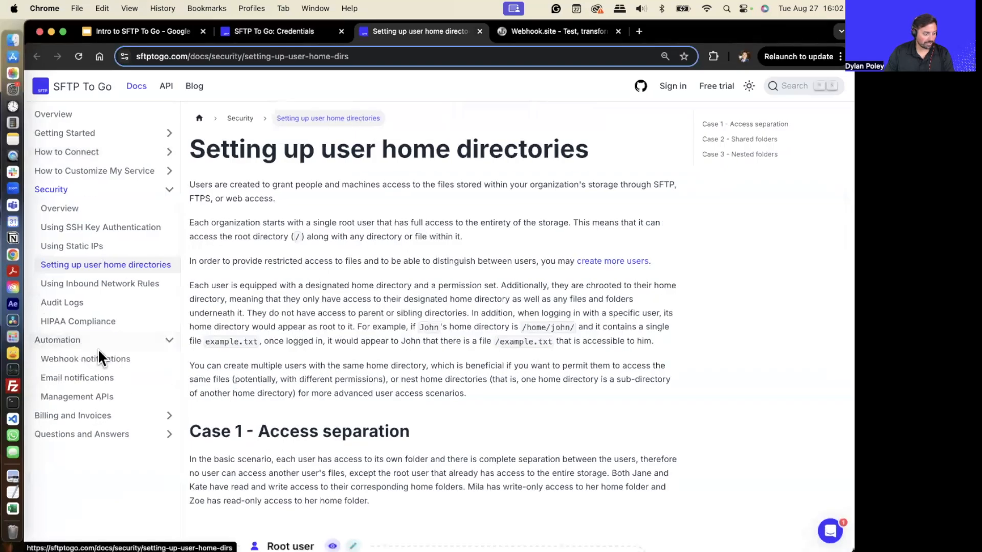
pyautogui.click(105, 360)
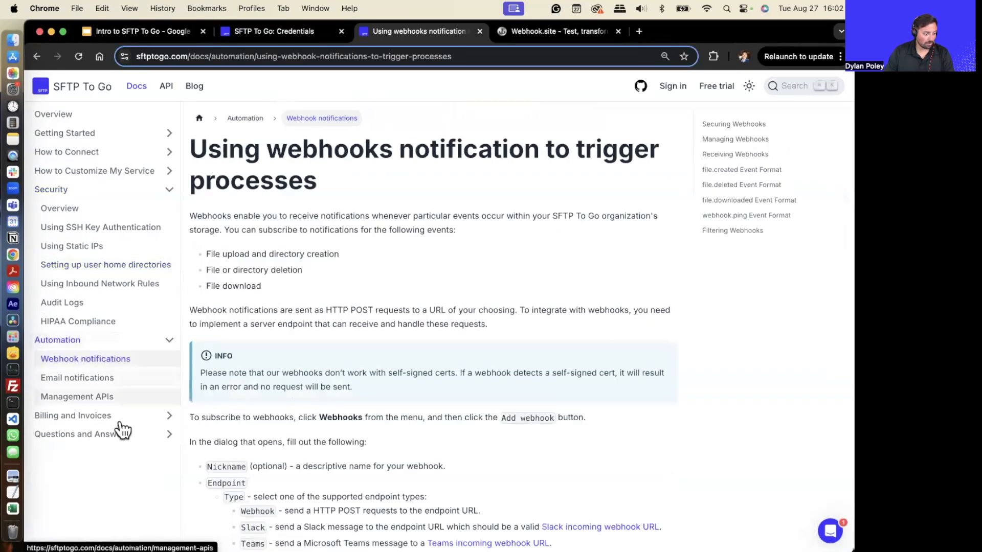
pyautogui.click(90, 379)
pyautogui.scroll(-5, 215, 375)
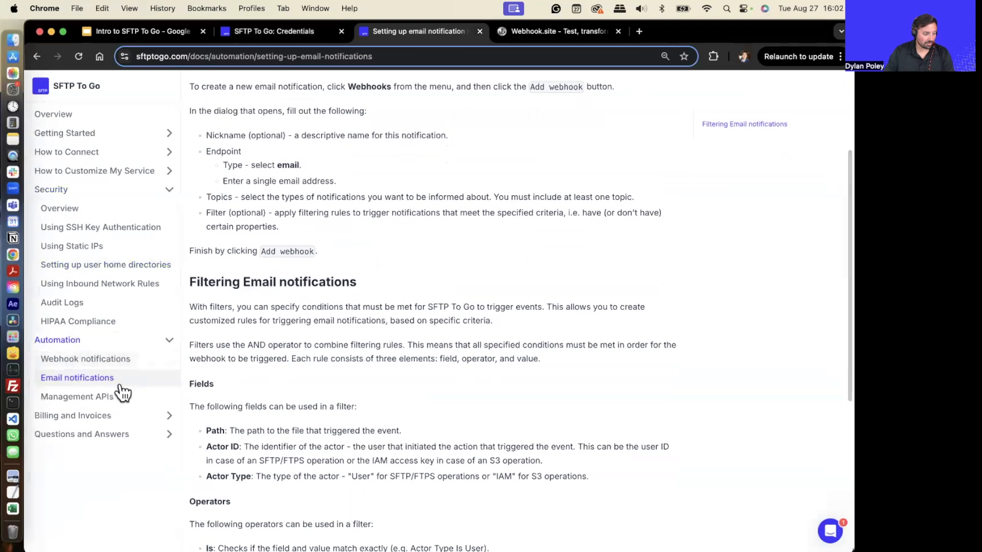
pyautogui.click(59, 402)
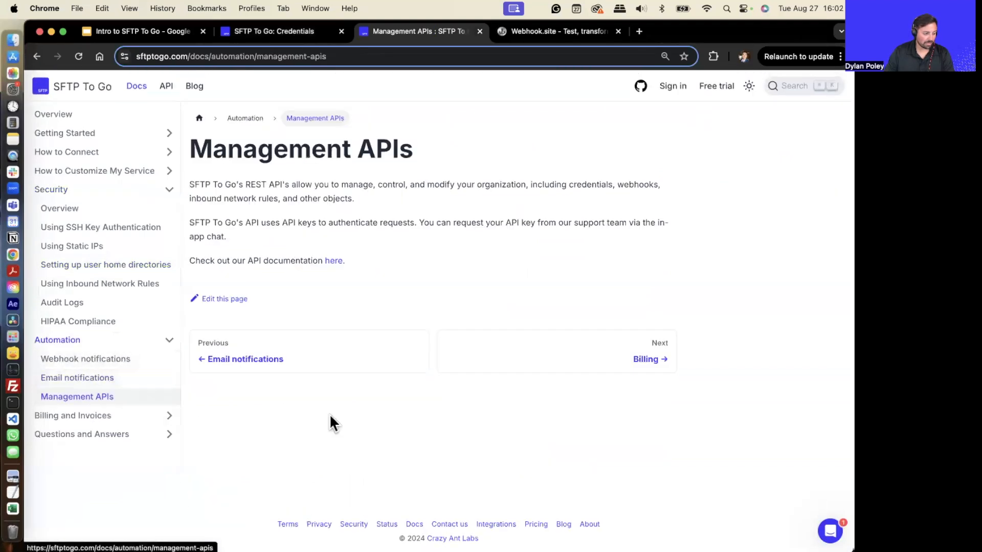
pyautogui.click(333, 260)
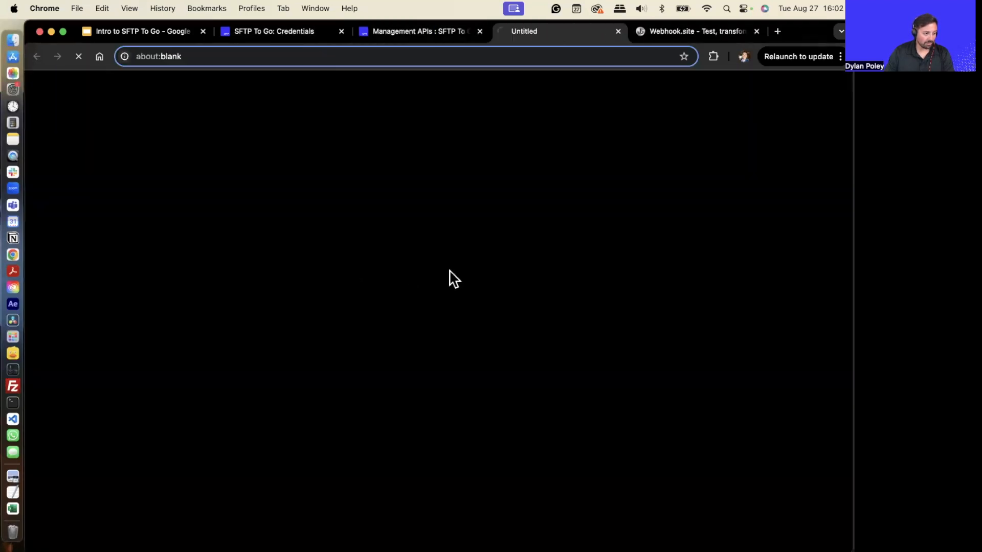
pyautogui.scroll(-8, 486, 329)
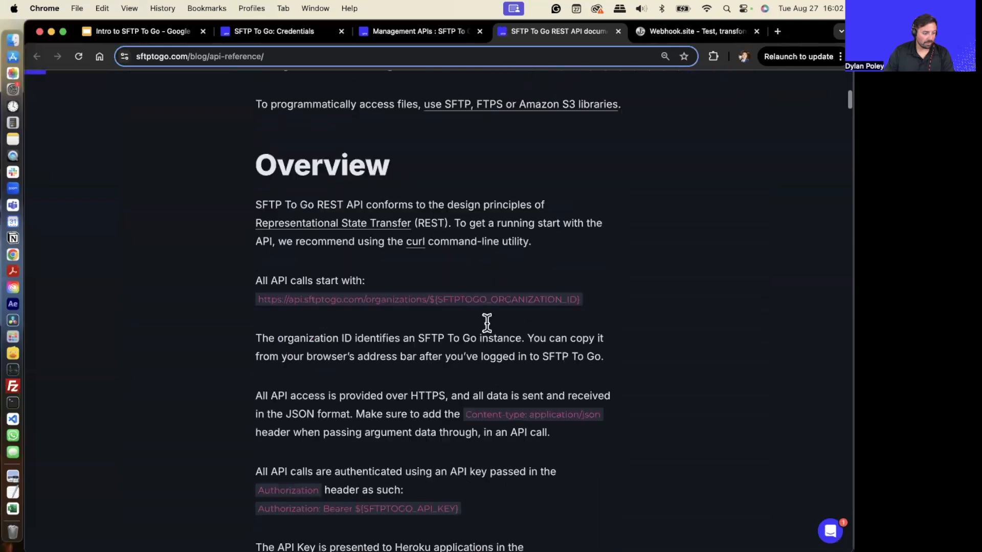
pyautogui.scroll(8, 491, 341)
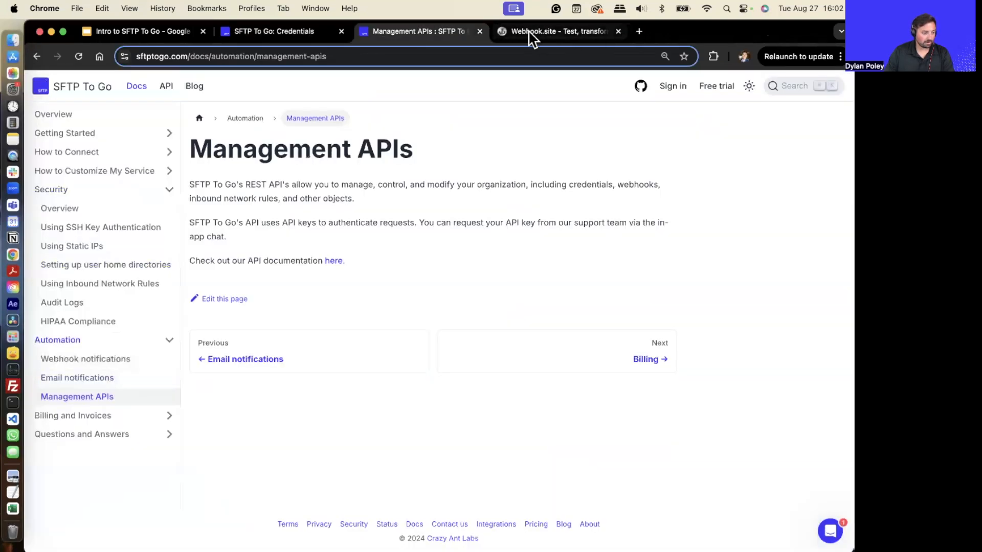
# - Close the documentation tabs and open the organization Settings page
pyautogui.click(617, 31)
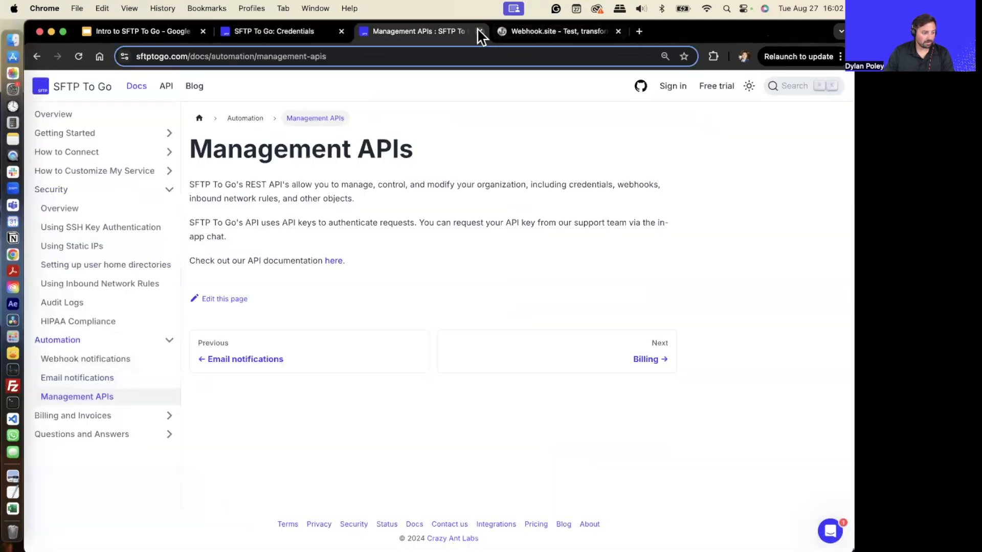
pyautogui.click(480, 32)
pyautogui.click(320, 34)
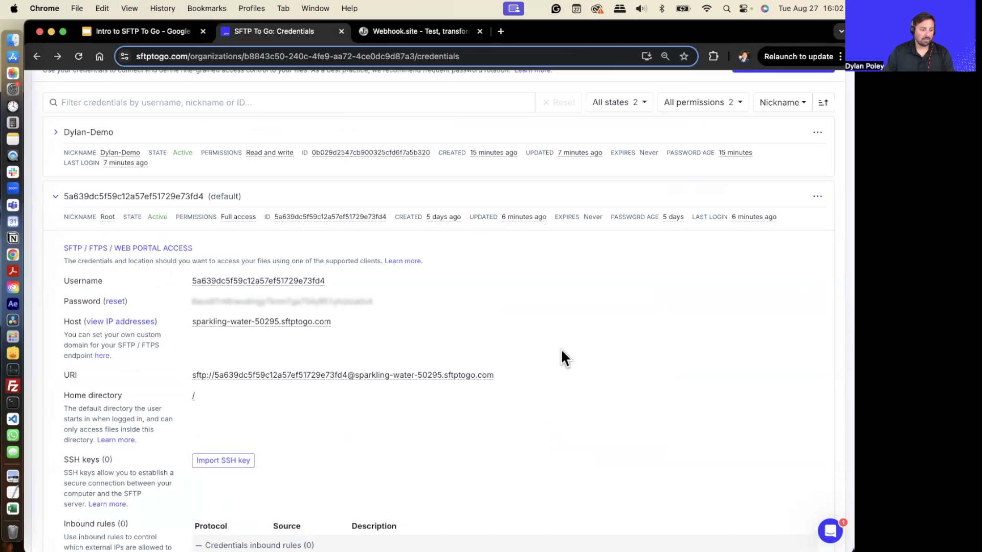
pyautogui.scroll(5, 561, 352)
pyautogui.click(574, 114)
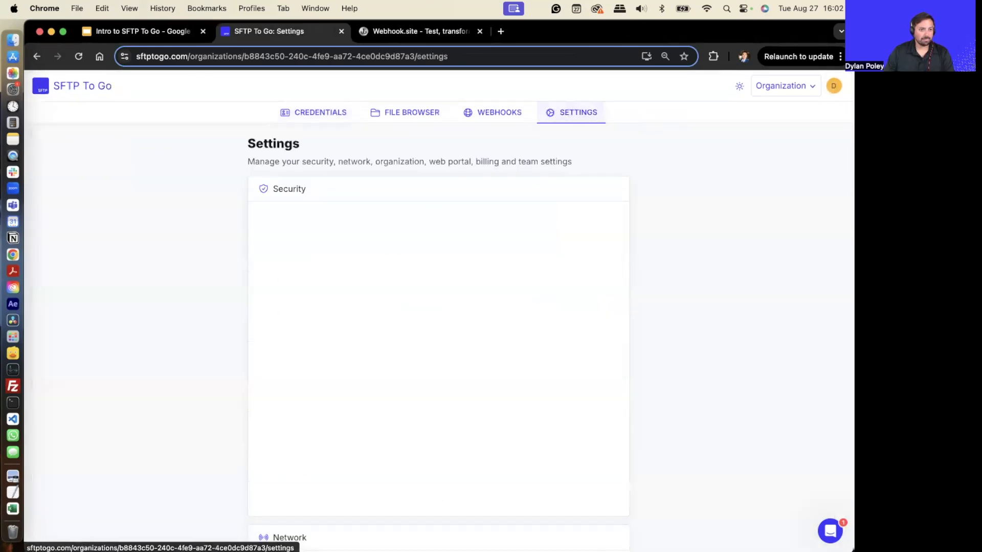
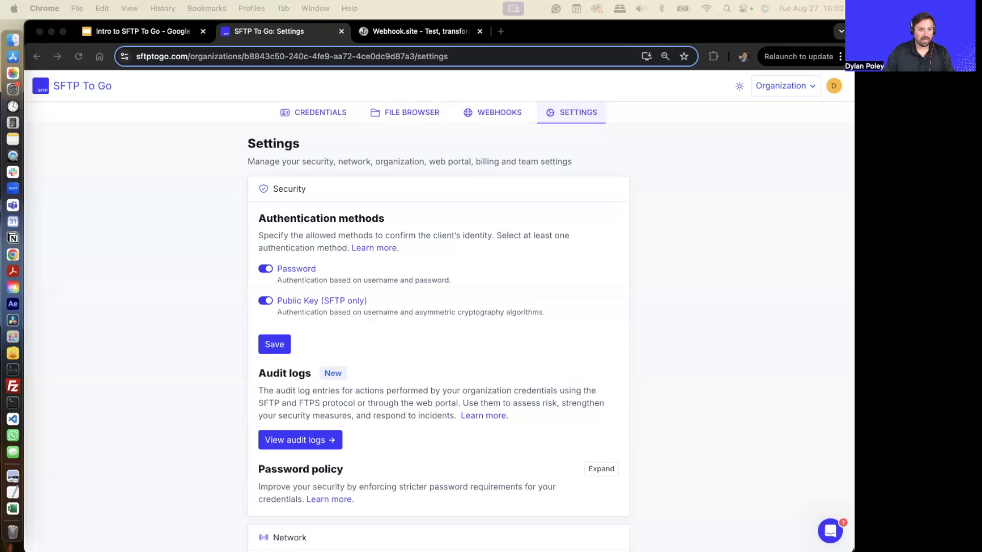
# - Review the organization settings sections from security and network through web portal, usage and billing, and teammates
pyautogui.scroll(-10, 518, 402)
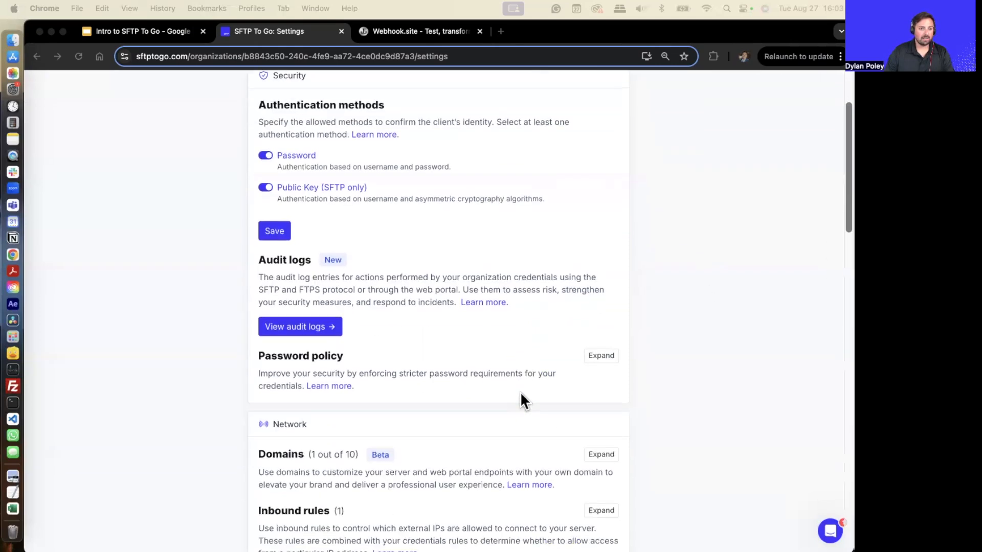
pyautogui.scroll(-10, 522, 401)
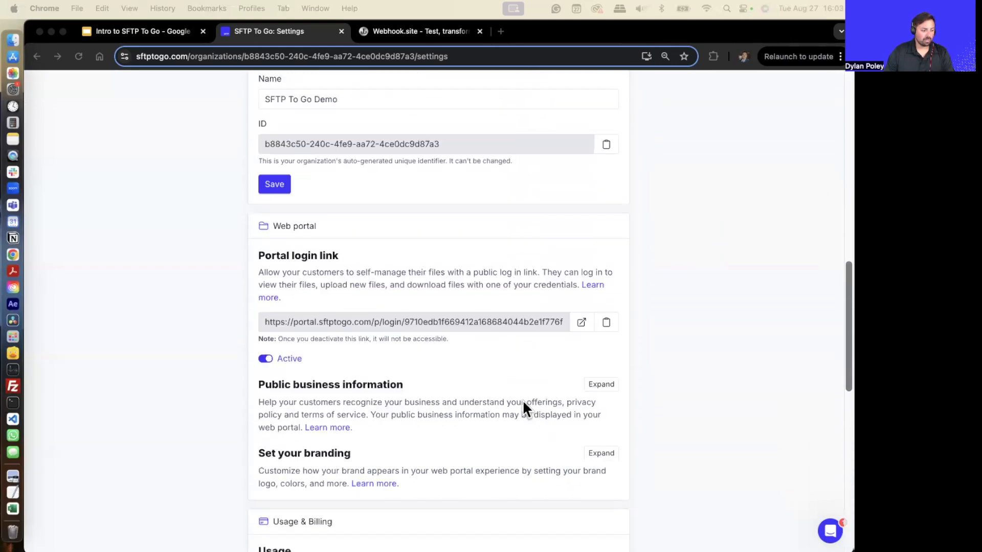
pyautogui.scroll(-2, 526, 416)
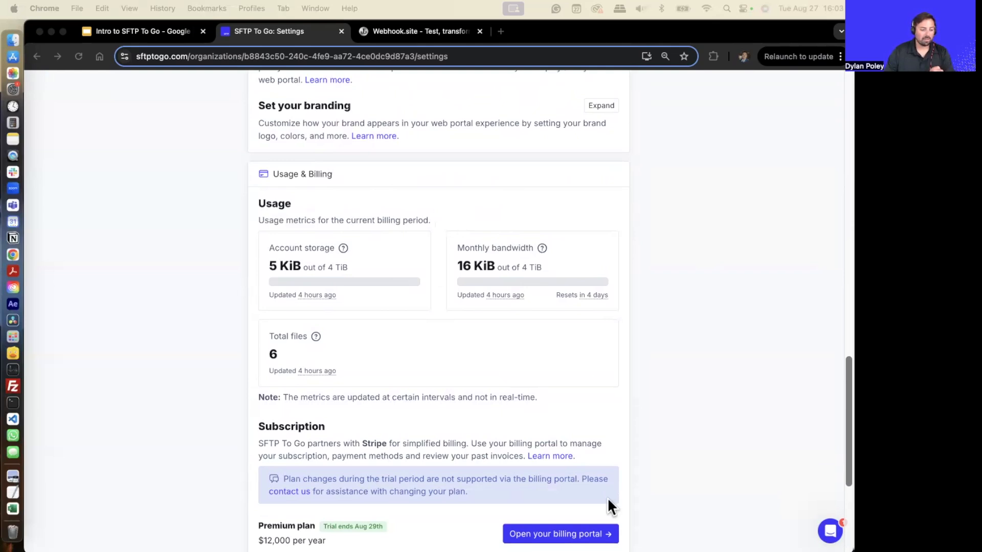
pyautogui.scroll(-2, 598, 518)
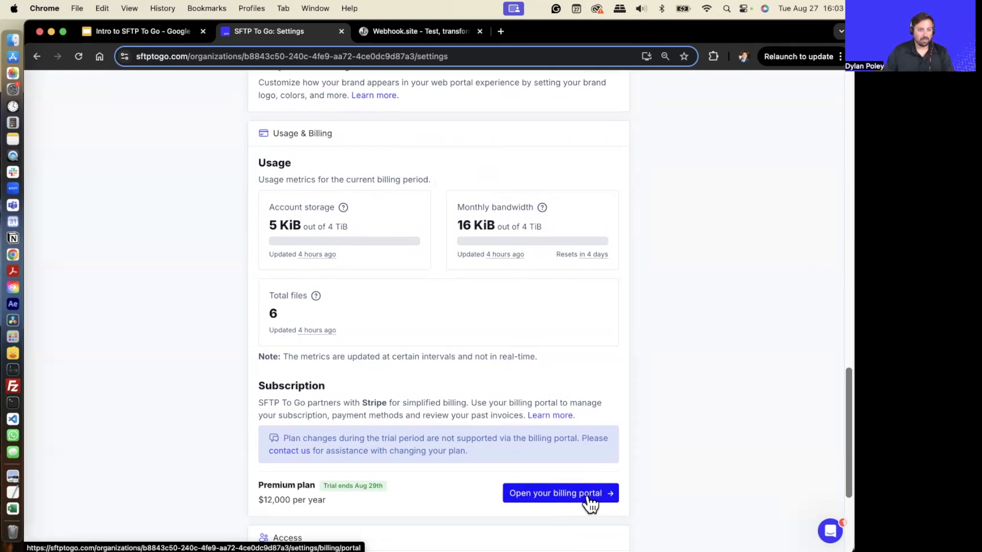
pyautogui.scroll(-5, 588, 496)
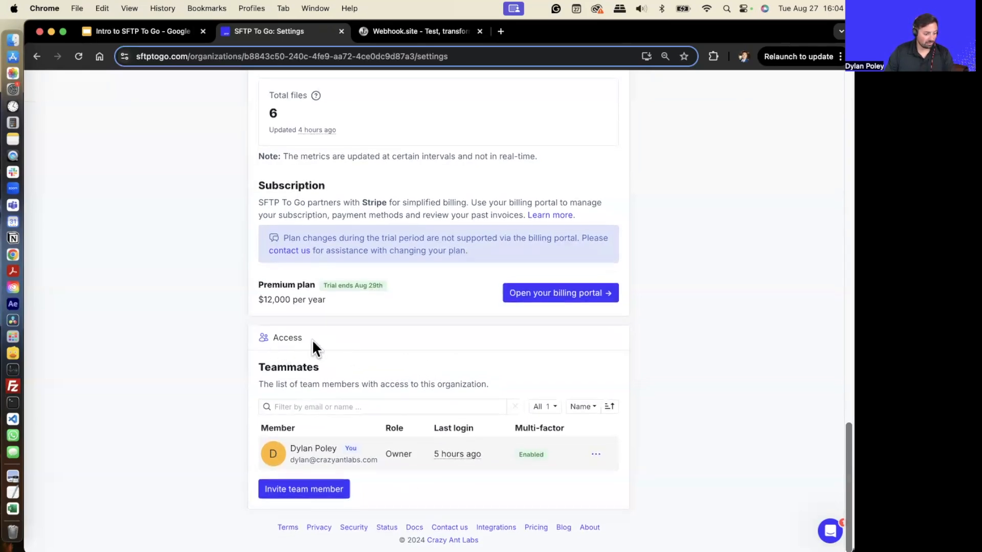
pyautogui.scroll(20, 313, 339)
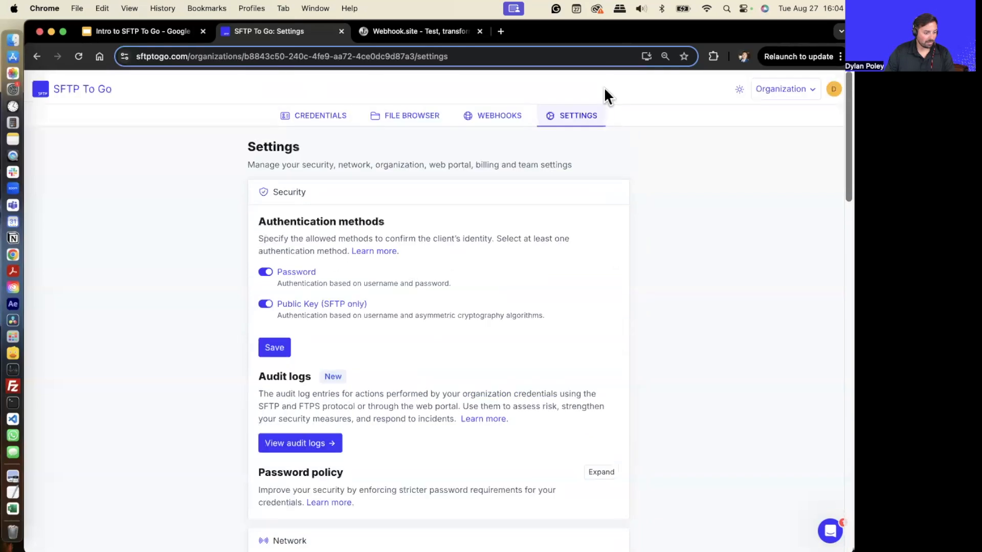
pyautogui.scroll(-20, 591, 317)
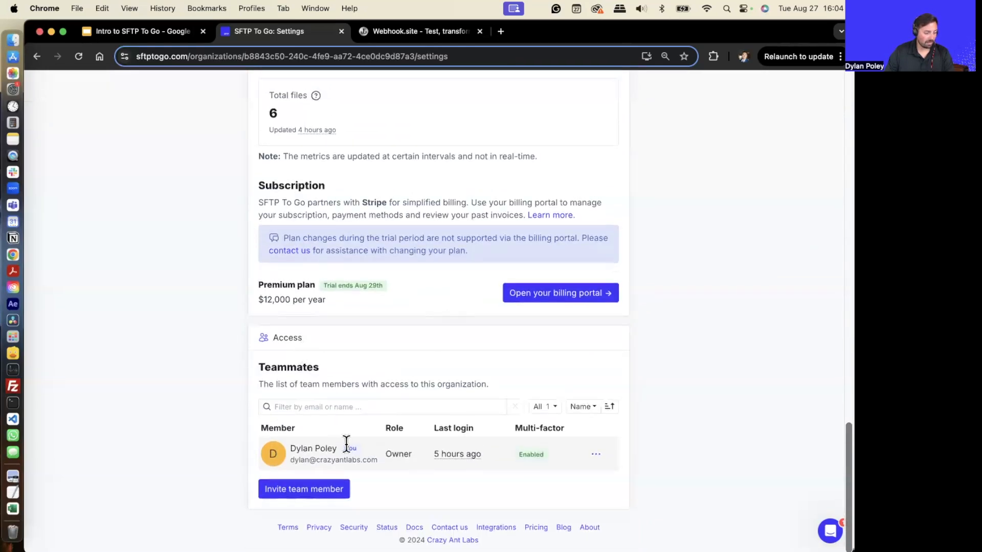
# - Open the team member invitation, fill in a member's name and e-mail address, and close it without sending
pyautogui.doubleClick(287, 366)
pyautogui.click(344, 517)
pyautogui.click(322, 497)
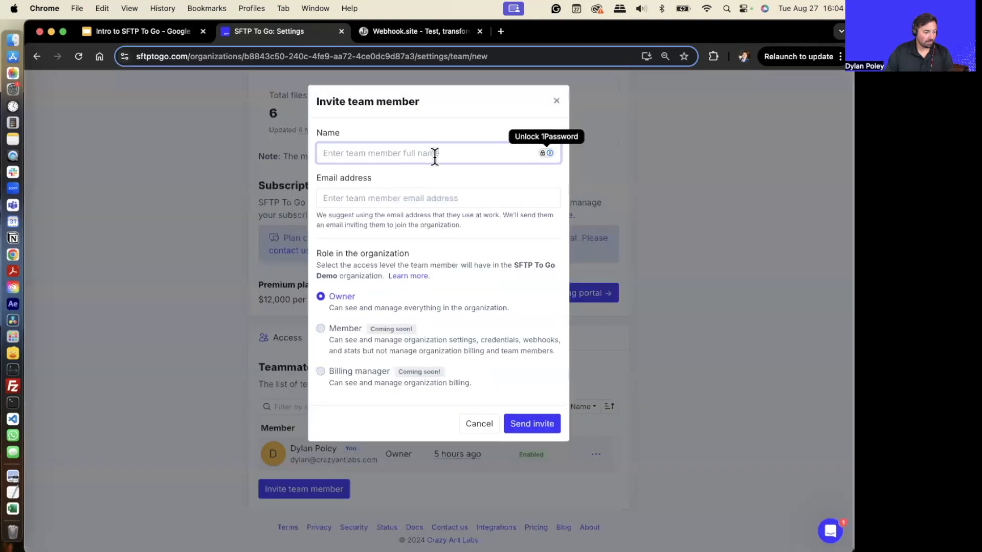
pyautogui.write('John')
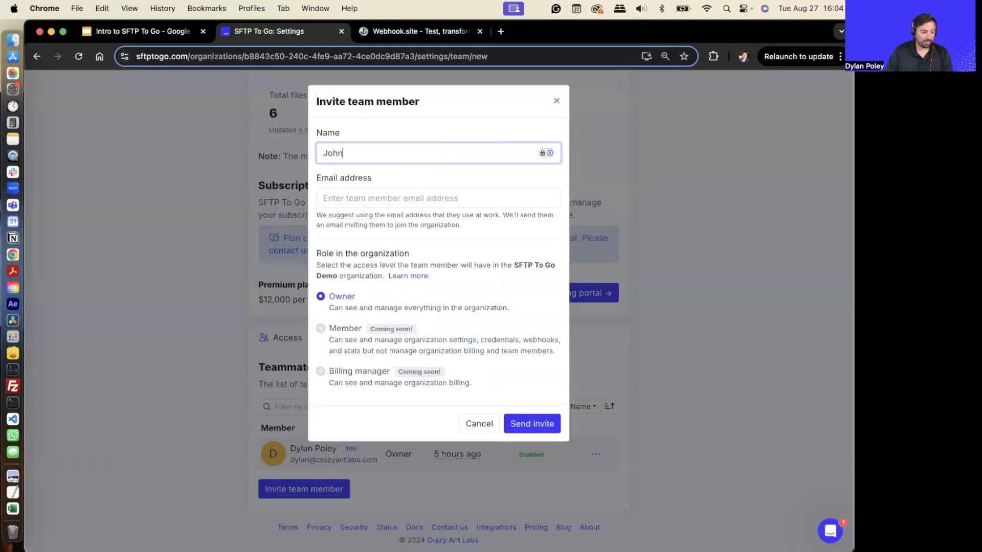
pyautogui.click(480, 197)
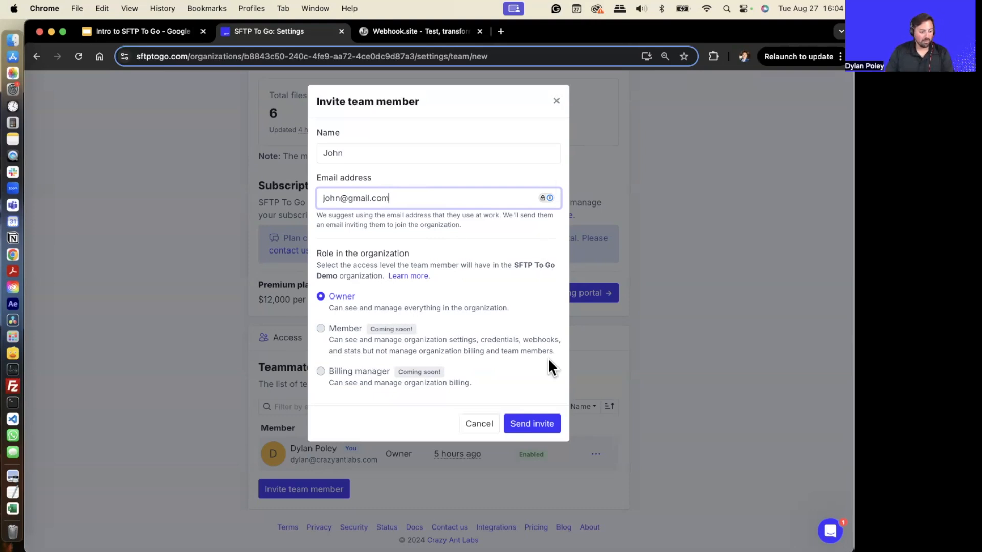
pyautogui.click(556, 100)
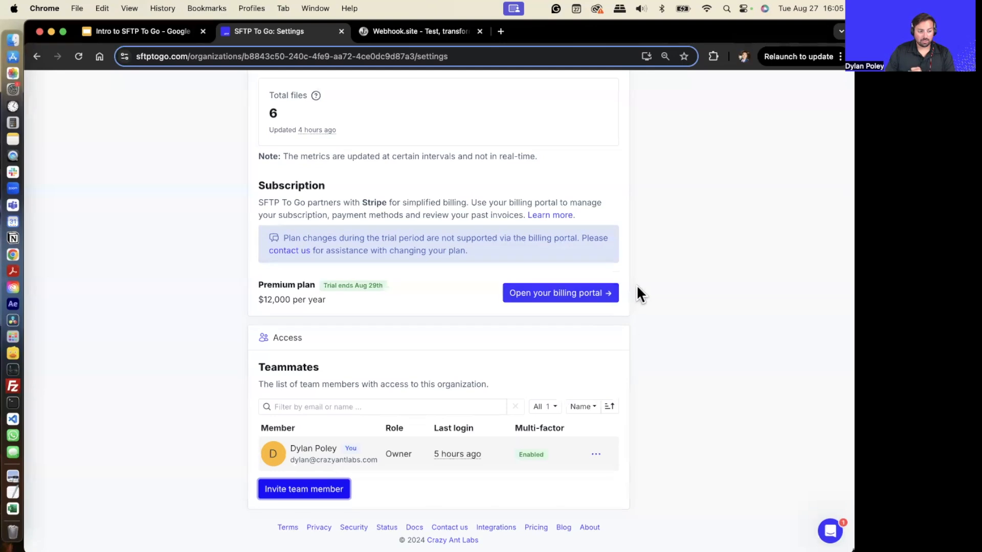
# - Open Account settings from the profile menu
pyautogui.scroll(20, 664, 276)
pyautogui.click(833, 85)
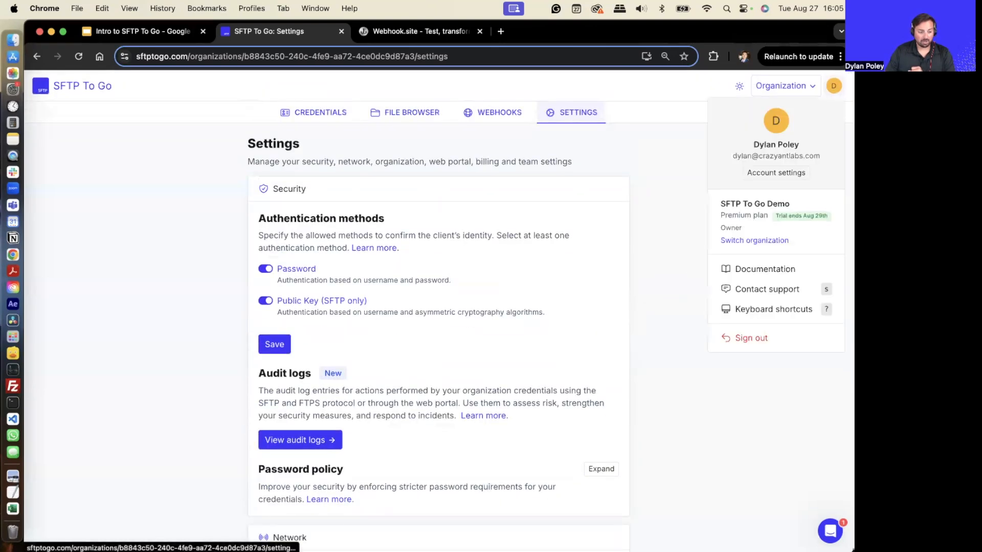
pyautogui.click(782, 174)
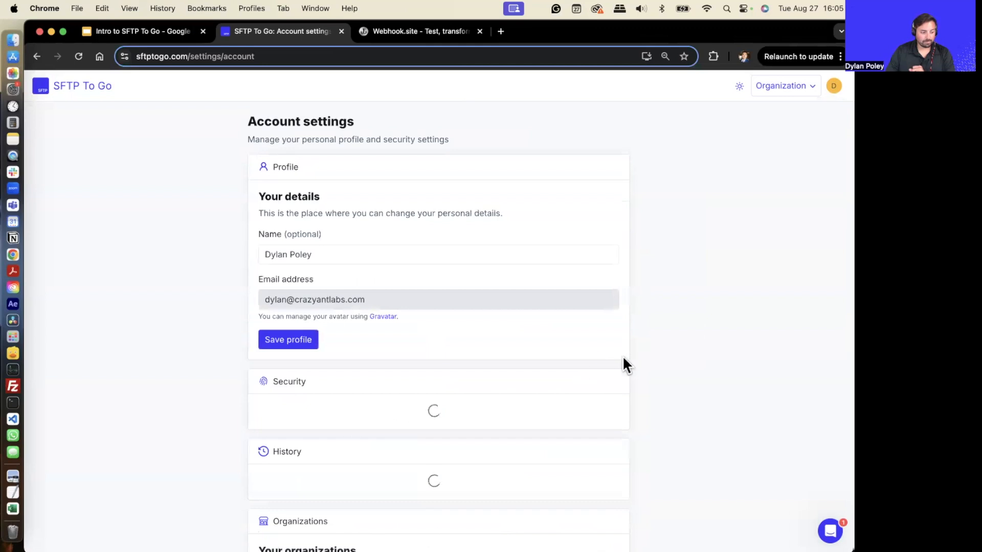
# - Review the account profile, password, multi-factor authentication, login history and organizations sections
pyautogui.scroll(-5, 677, 363)
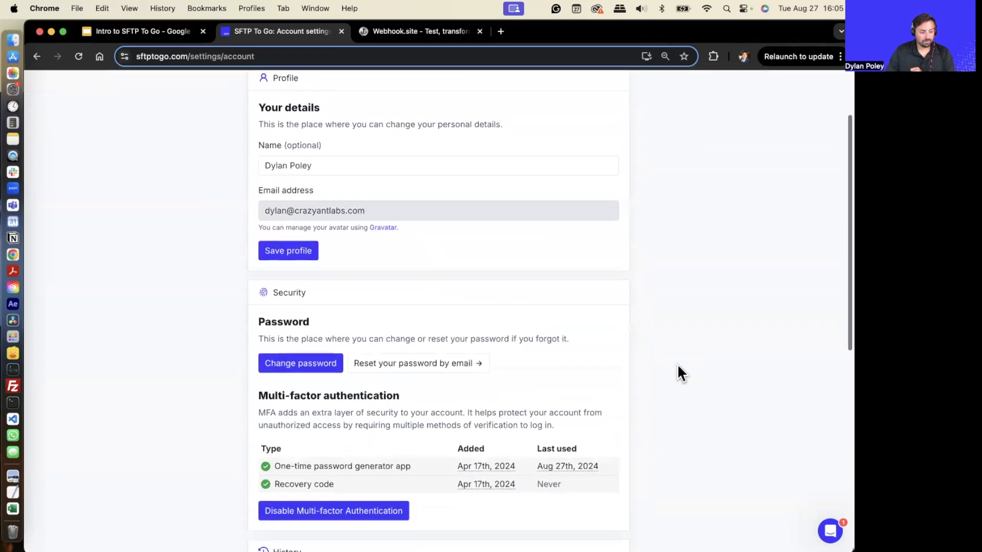
pyautogui.scroll(-3, 677, 364)
pyautogui.scroll(-3, 355, 226)
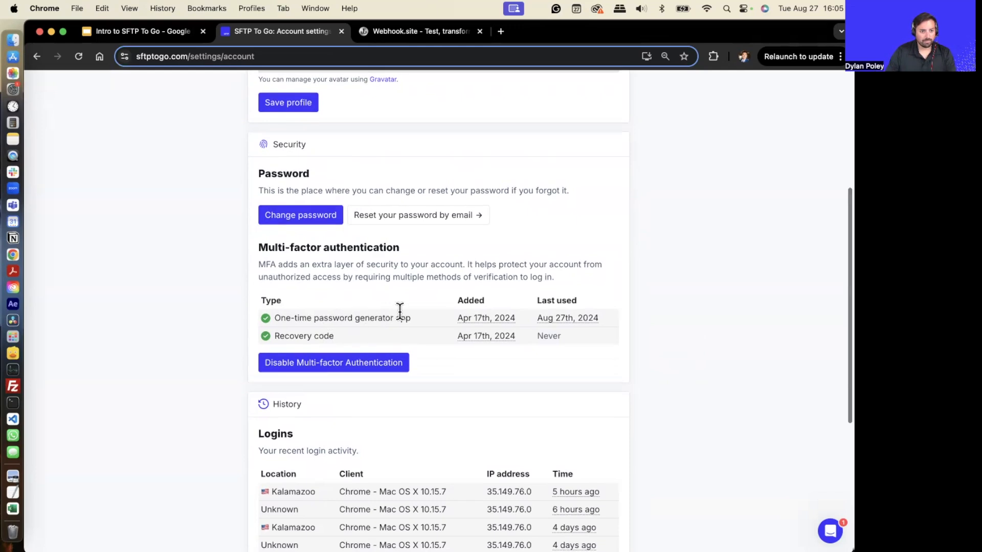
pyautogui.scroll(-3, 438, 296)
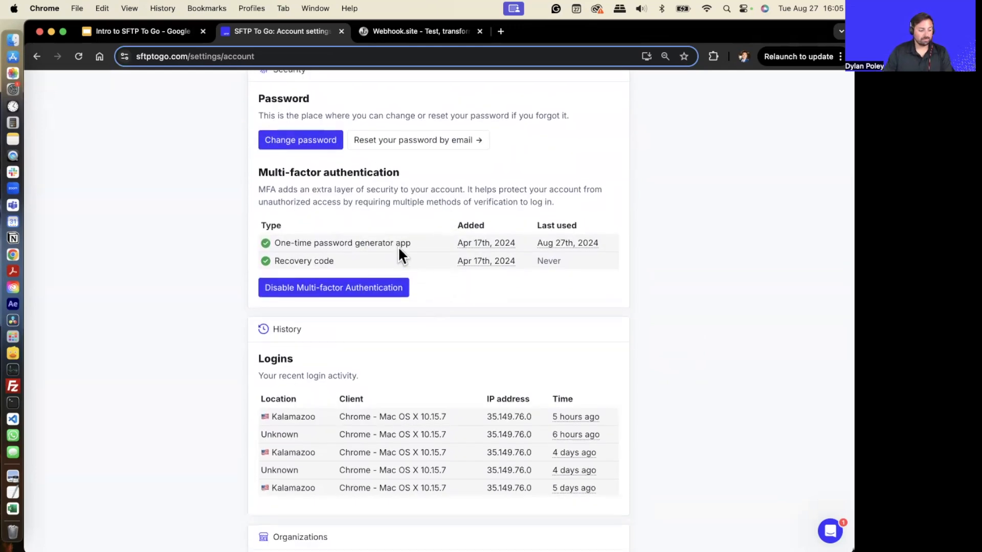
pyautogui.scroll(-5, 396, 250)
pyautogui.scroll(4, 399, 253)
pyautogui.scroll(7, 416, 261)
pyautogui.scroll(-10, 423, 256)
pyautogui.scroll(1, 385, 475)
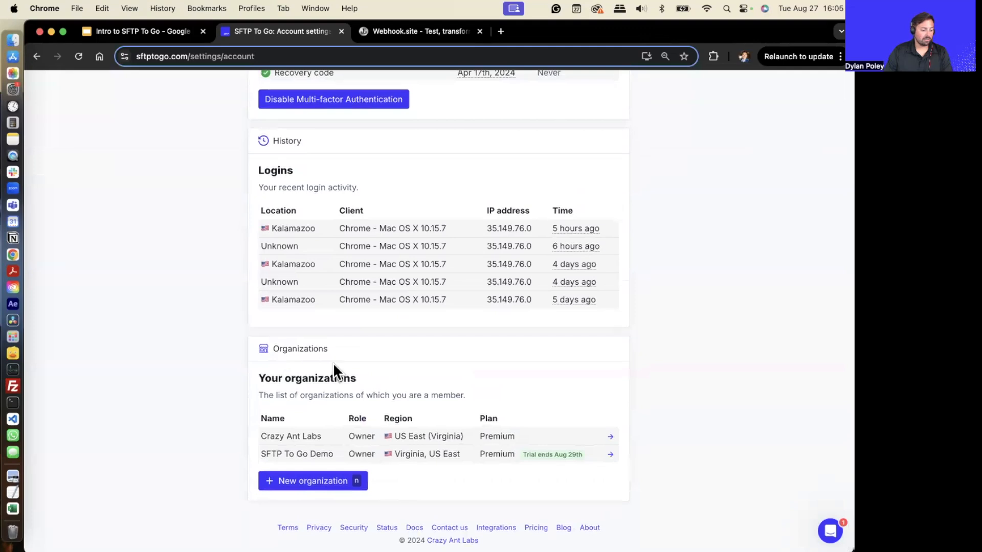
pyautogui.scroll(2, 345, 378)
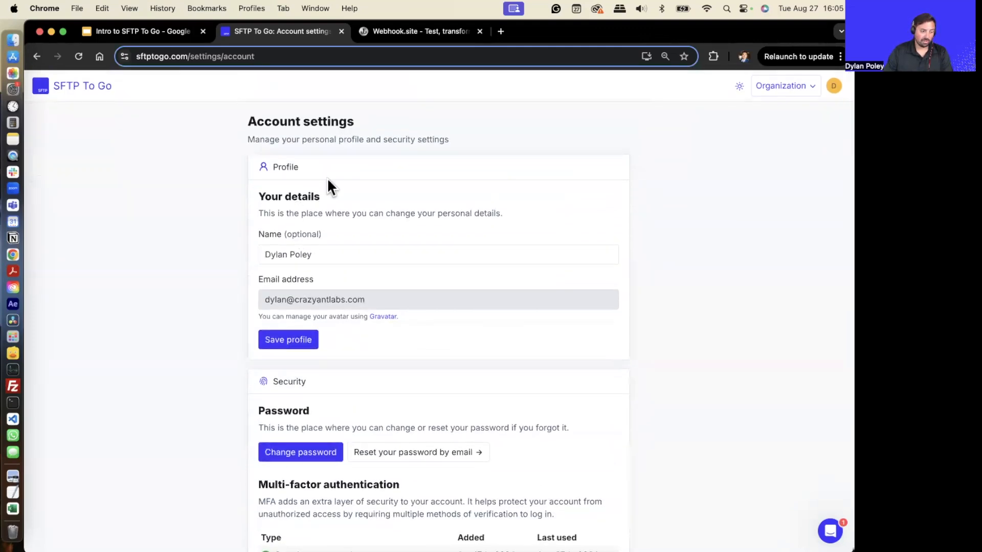
pyautogui.scroll(-9, 394, 332)
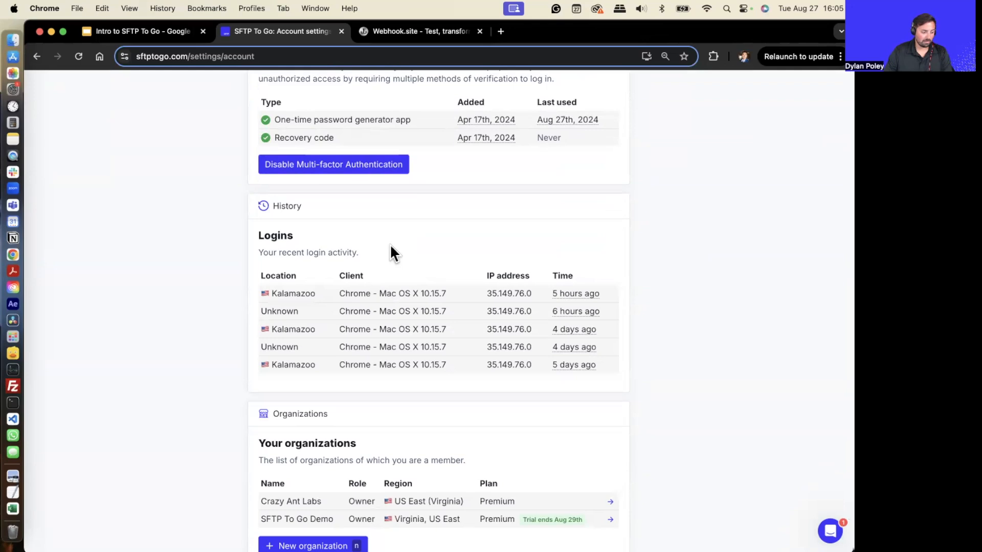
pyautogui.scroll(9, 394, 245)
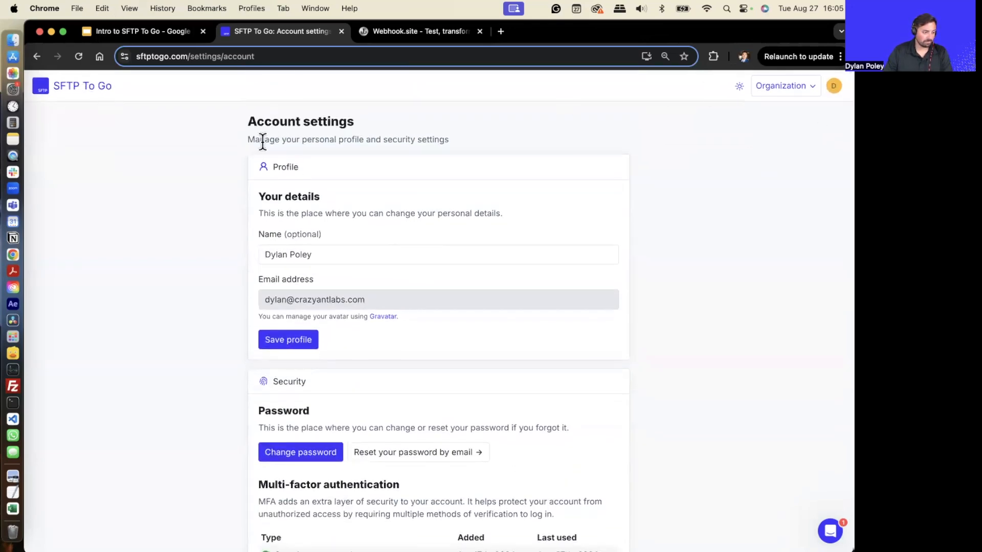
# - Expand the Dylan-Demo credential on the Credentials page and follow its custom domain link
pyautogui.click(38, 56)
pyautogui.click(317, 113)
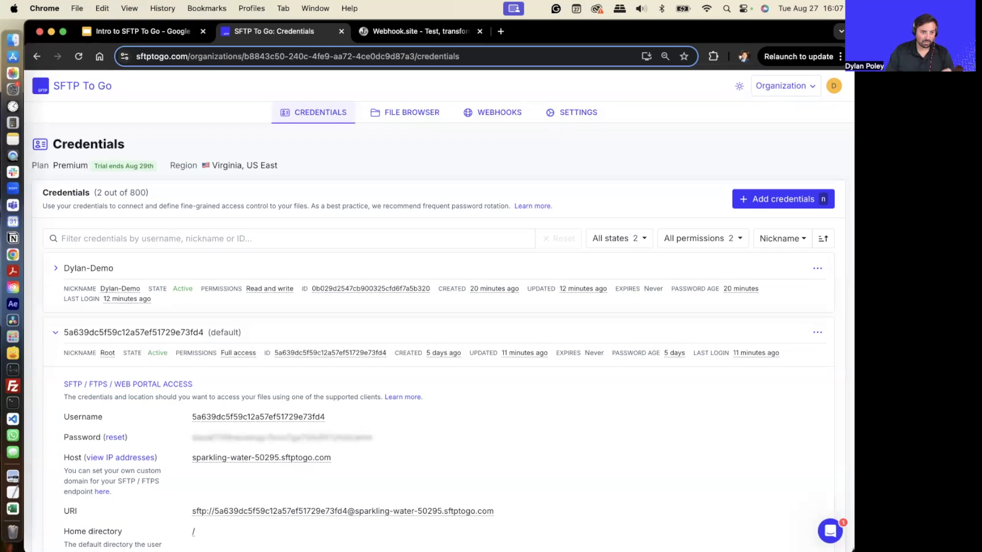
pyautogui.click(57, 269)
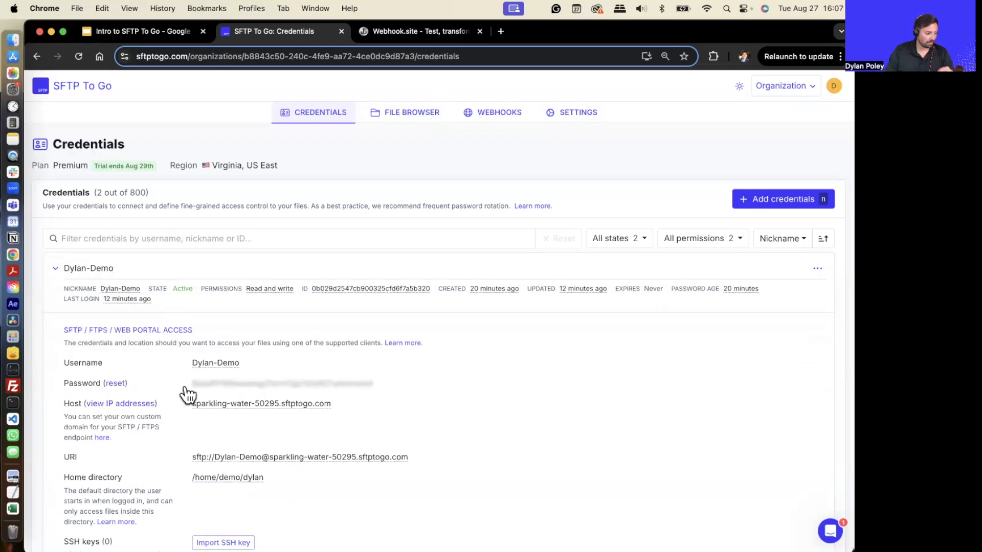
pyautogui.scroll(-5, 167, 367)
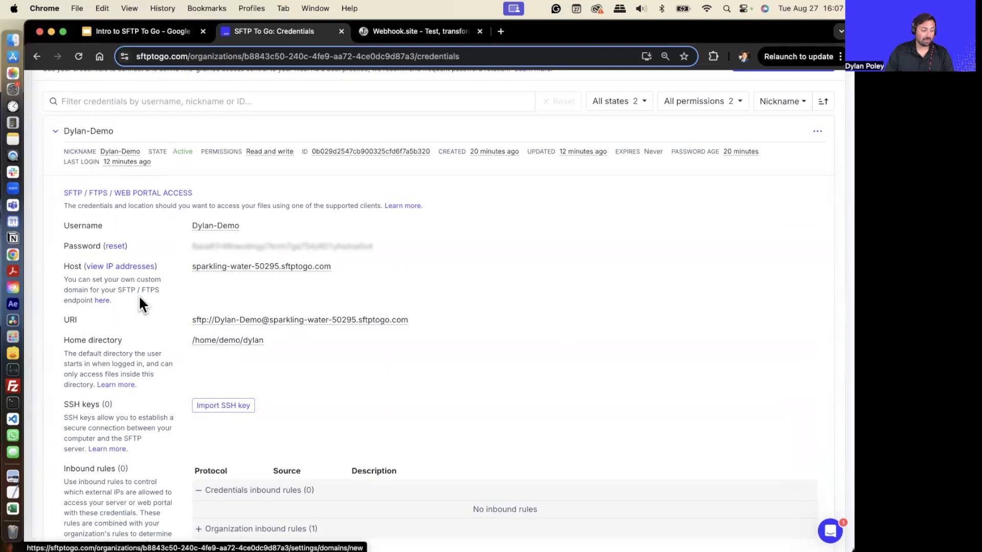
pyautogui.click(102, 301)
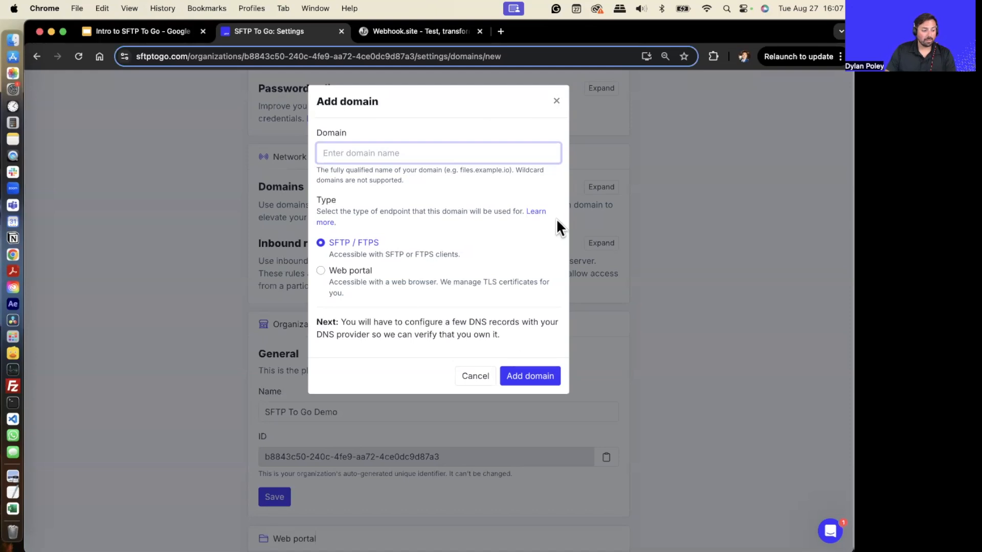
# - Enter mystorage.mydomain.com as an SFTP / FTPS domain and close the dialog without adding it
pyautogui.write('mystorage.mydomain.com')
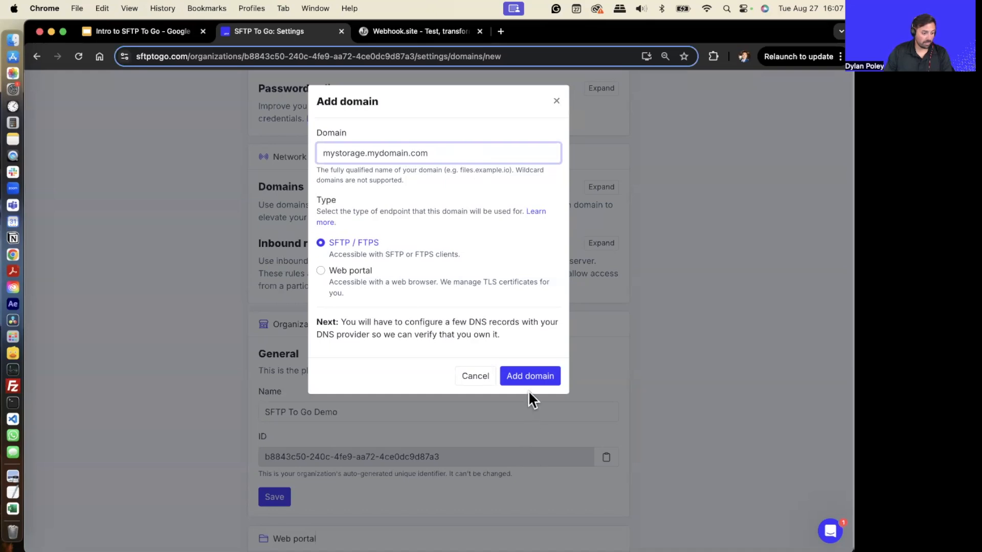
pyautogui.click(557, 102)
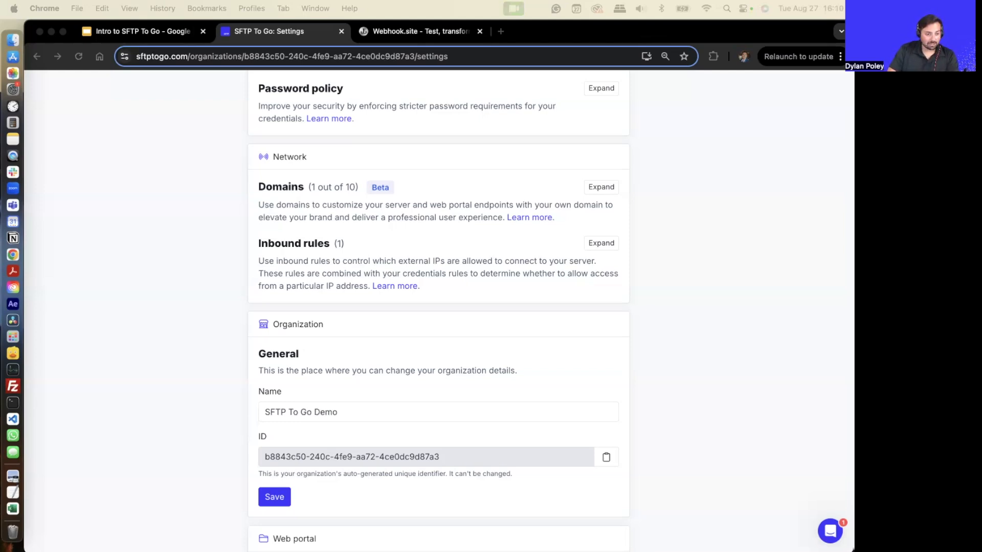
# - Expand the Dylan-Demo credential on the Credentials page and view its inbound rules section
pyautogui.scroll(8, 220, 317)
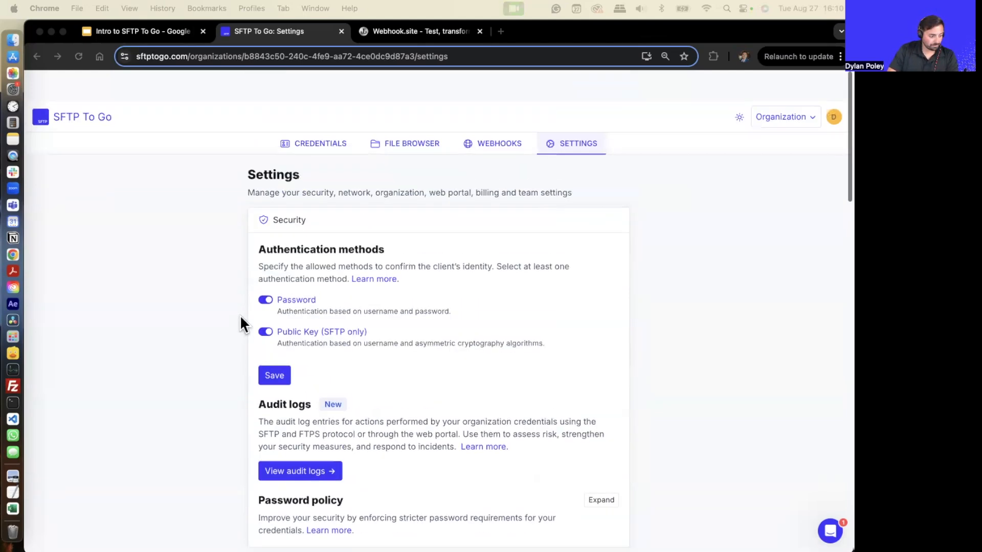
pyautogui.click(327, 114)
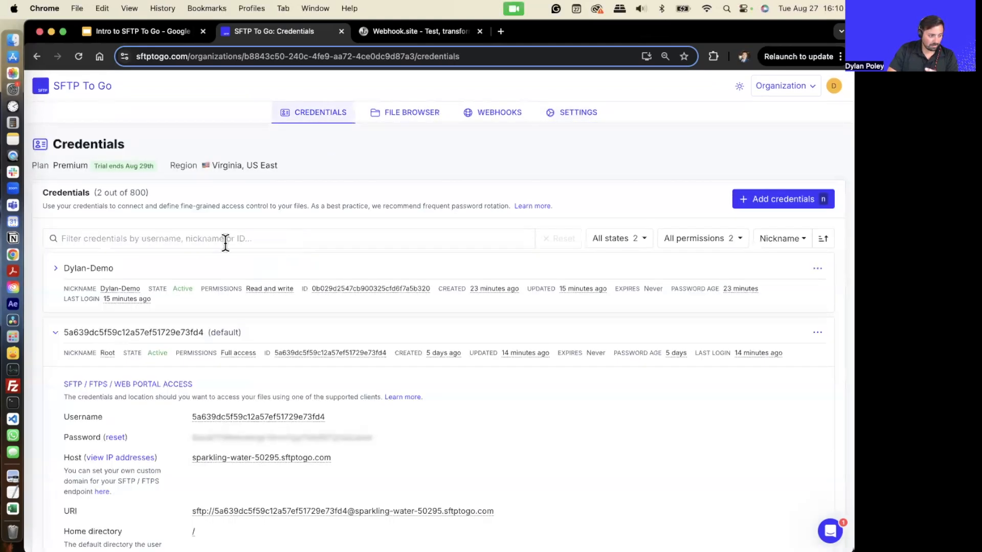
pyautogui.click(61, 270)
pyautogui.scroll(-3, 110, 295)
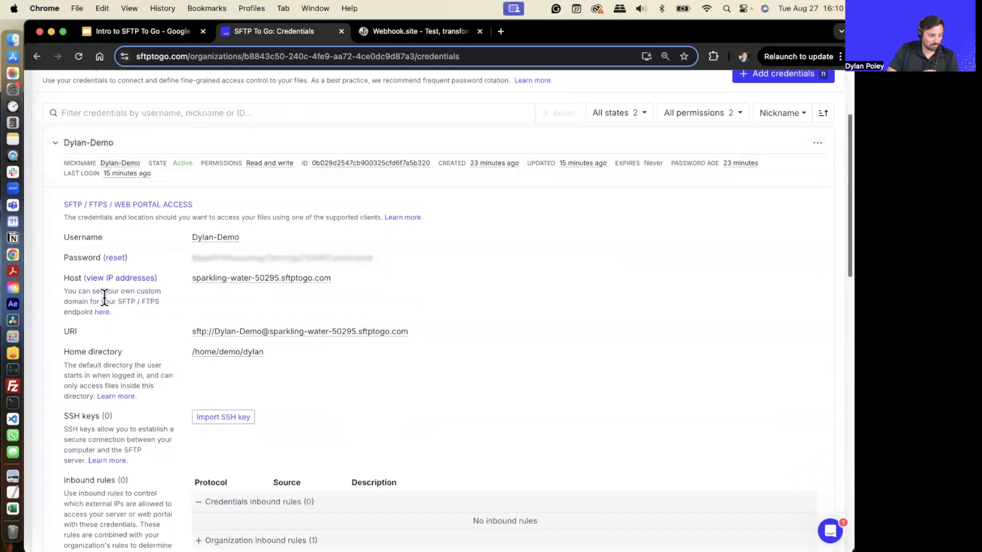
pyautogui.scroll(-1, 105, 296)
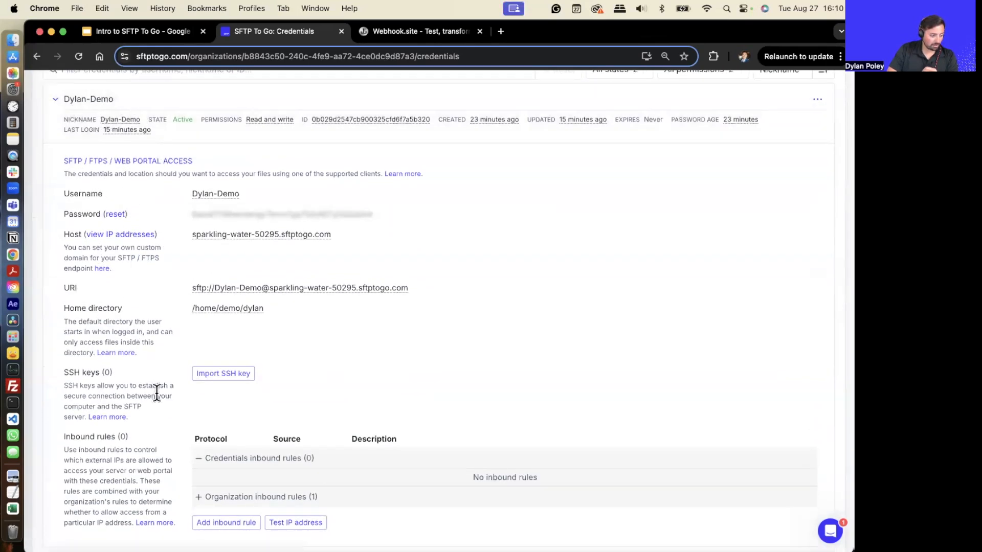
pyautogui.scroll(-3, 156, 392)
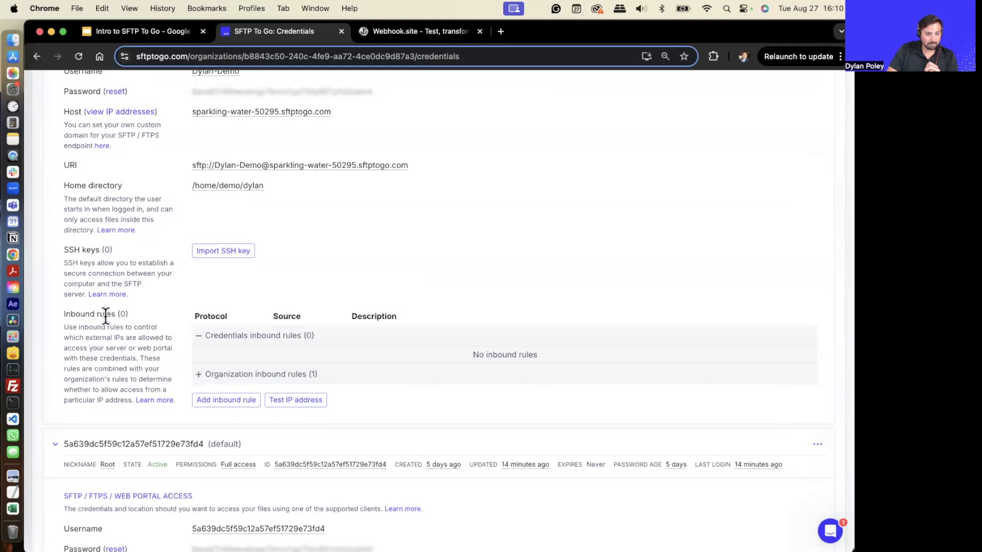
# - Open Add inbound rule for the credential, view the source options, and close the dialog without adding
pyautogui.click(227, 401)
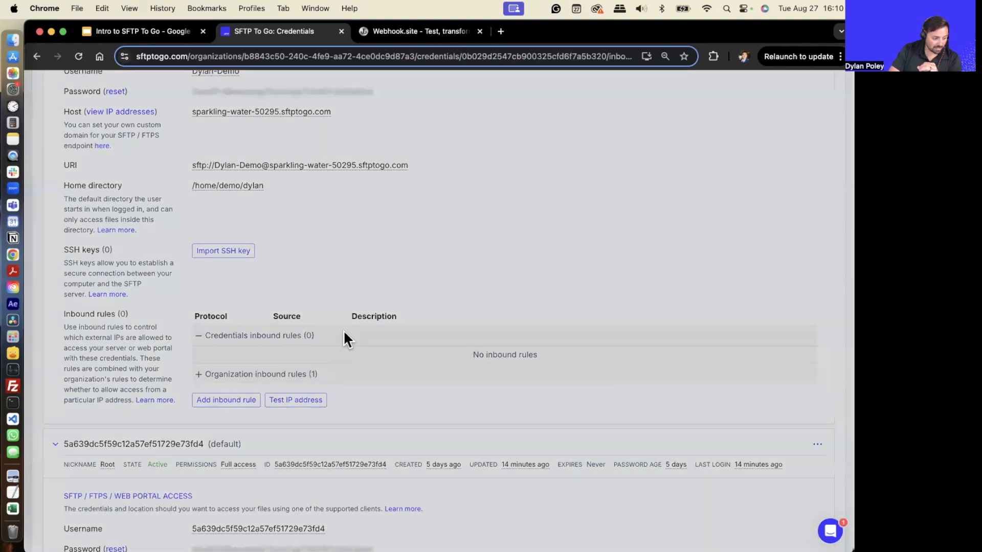
pyautogui.click(532, 211)
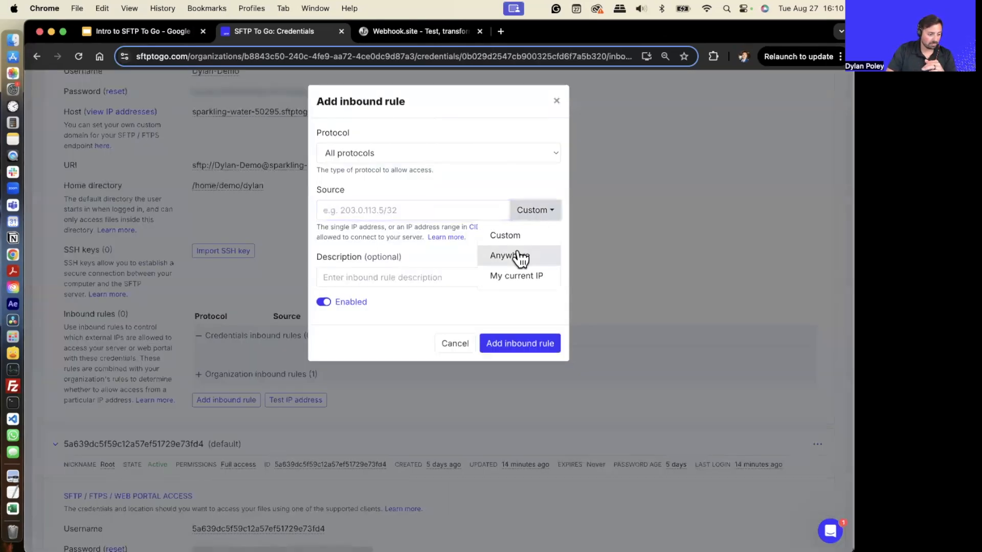
pyautogui.click(415, 277)
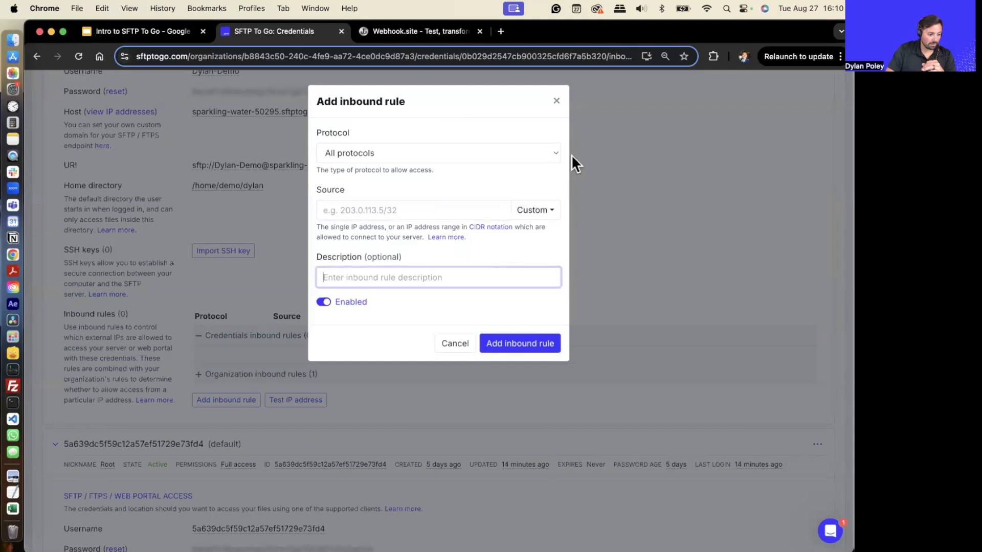
pyautogui.click(556, 101)
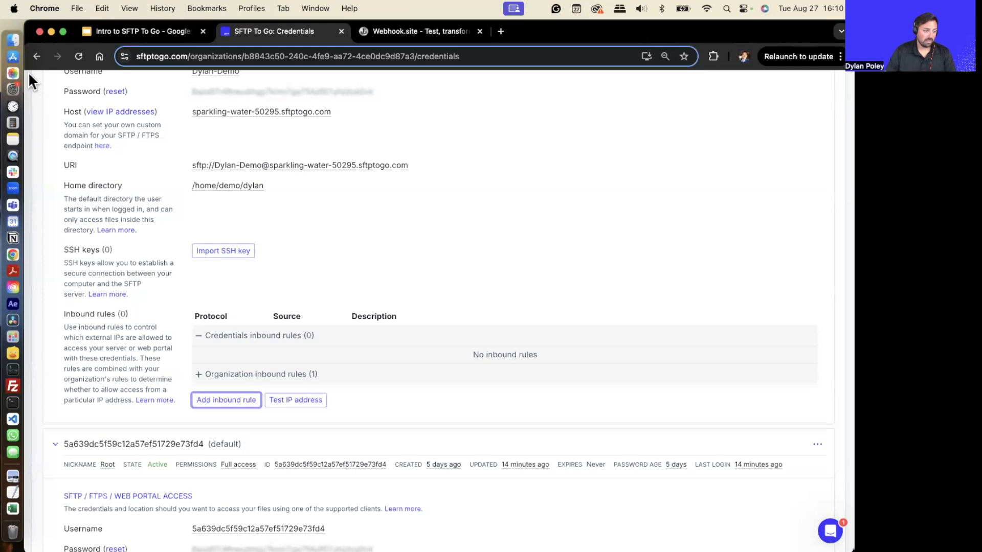
# - Open organization Settings, expand the inbound rules and highlight the rule's protocol and 0.0.0.0/0 source
pyautogui.scroll(10, 460, 245)
pyautogui.click(592, 119)
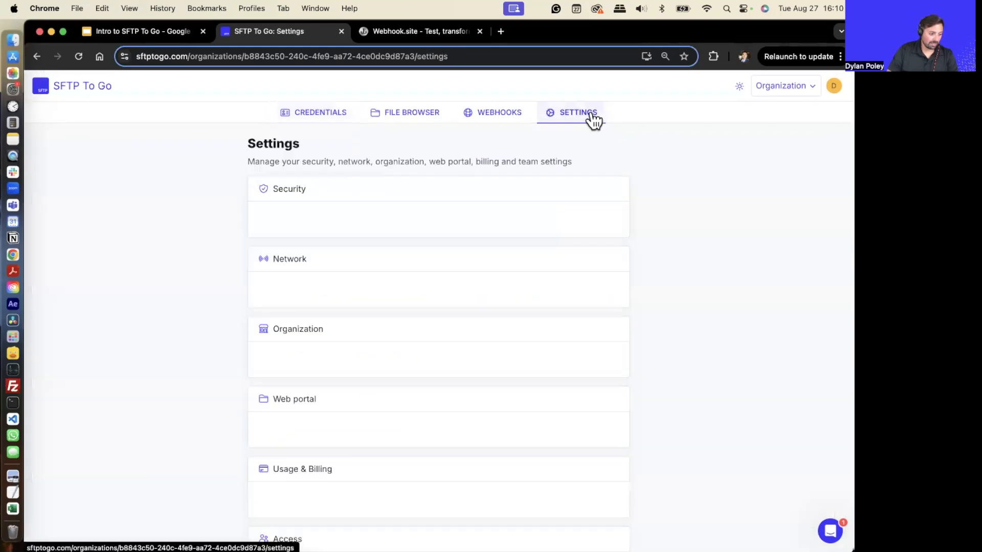
pyautogui.scroll(-8, 578, 328)
pyautogui.scroll(-2, 577, 327)
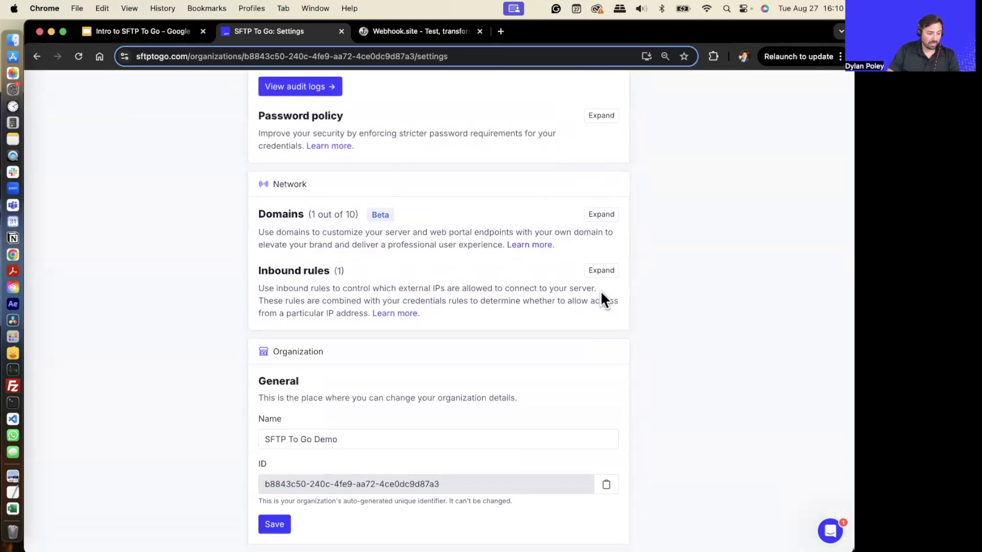
pyautogui.click(599, 274)
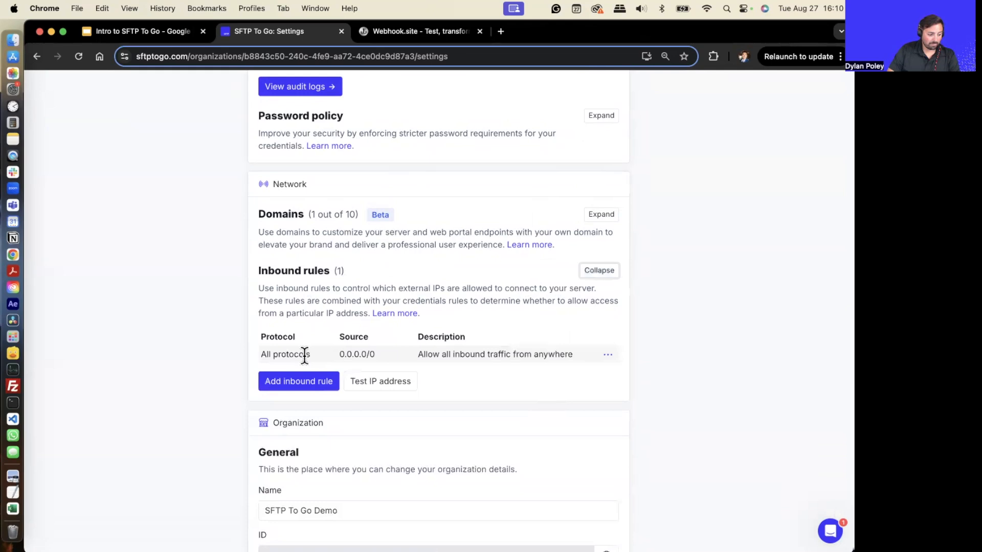
pyautogui.moveTo(305, 354); pyautogui.dragTo(388, 354)
pyautogui.click(431, 364)
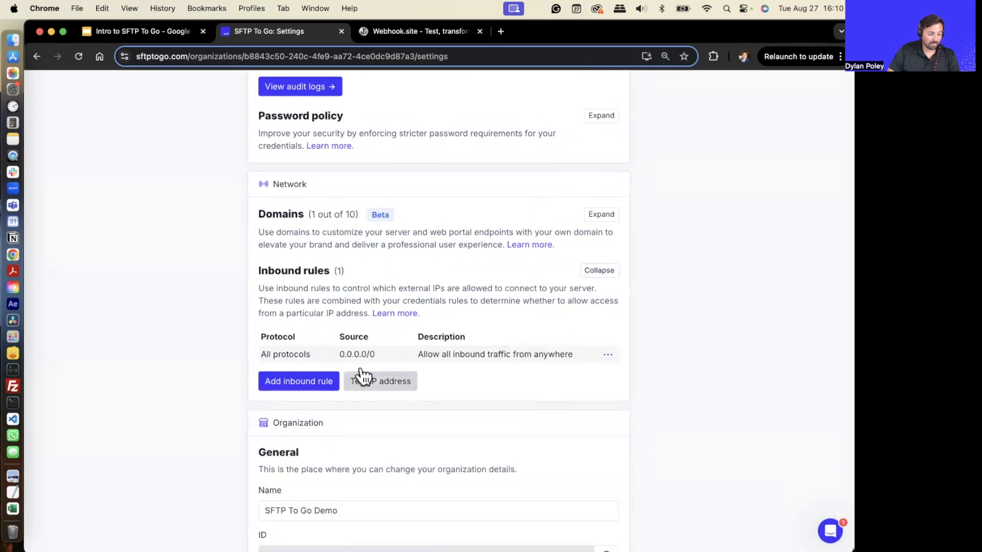